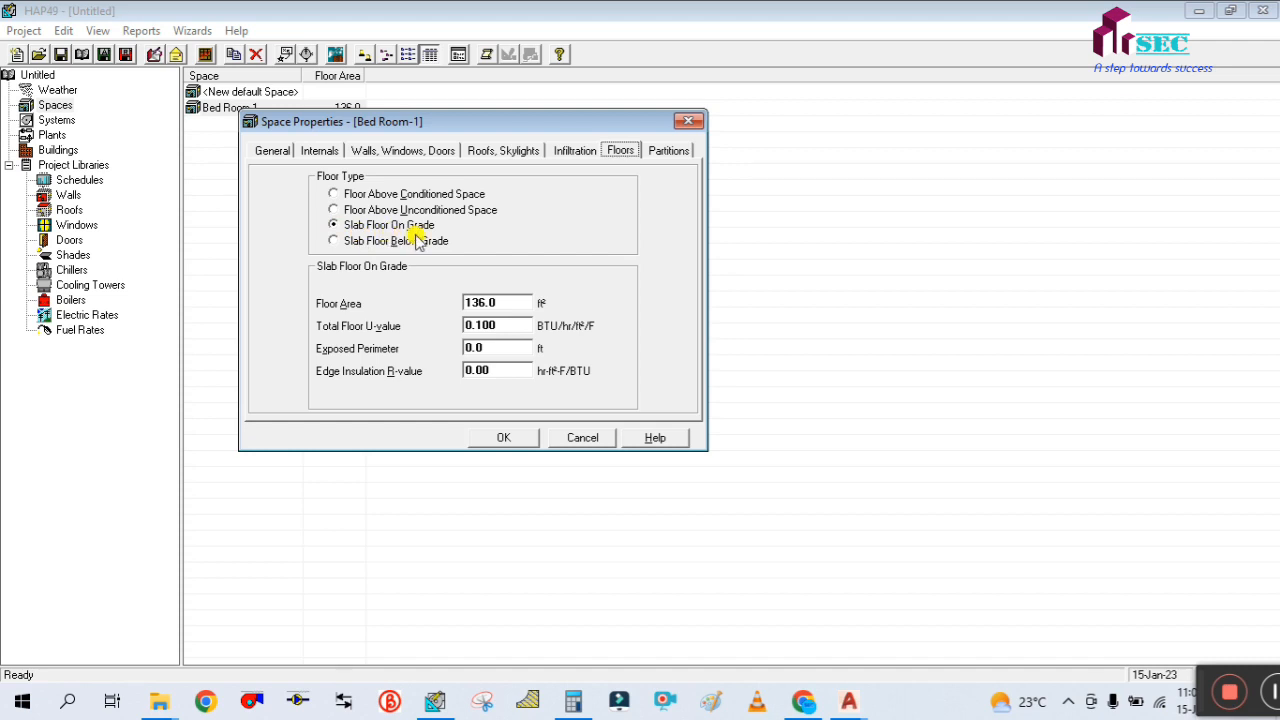
# Compare the slab floor area with the floor area in Bed Room-1's general properties
pyautogui.doubleClick(507, 302)
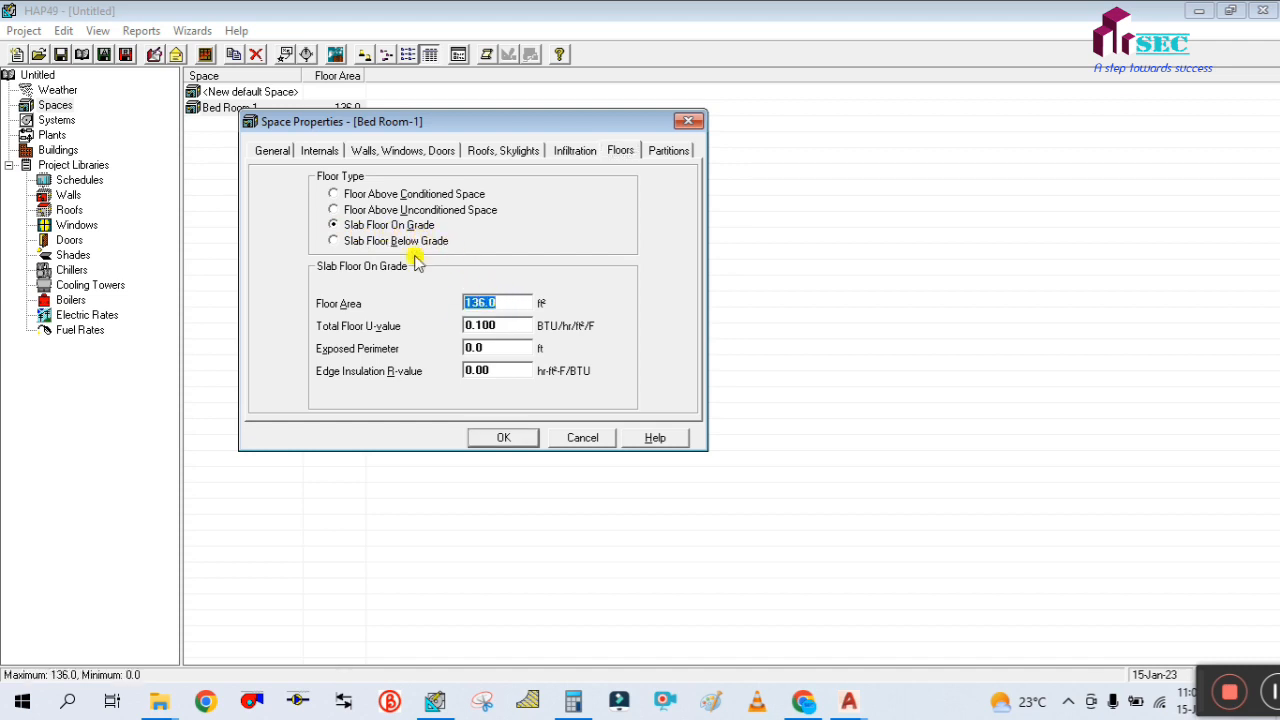
pyautogui.click(274, 151)
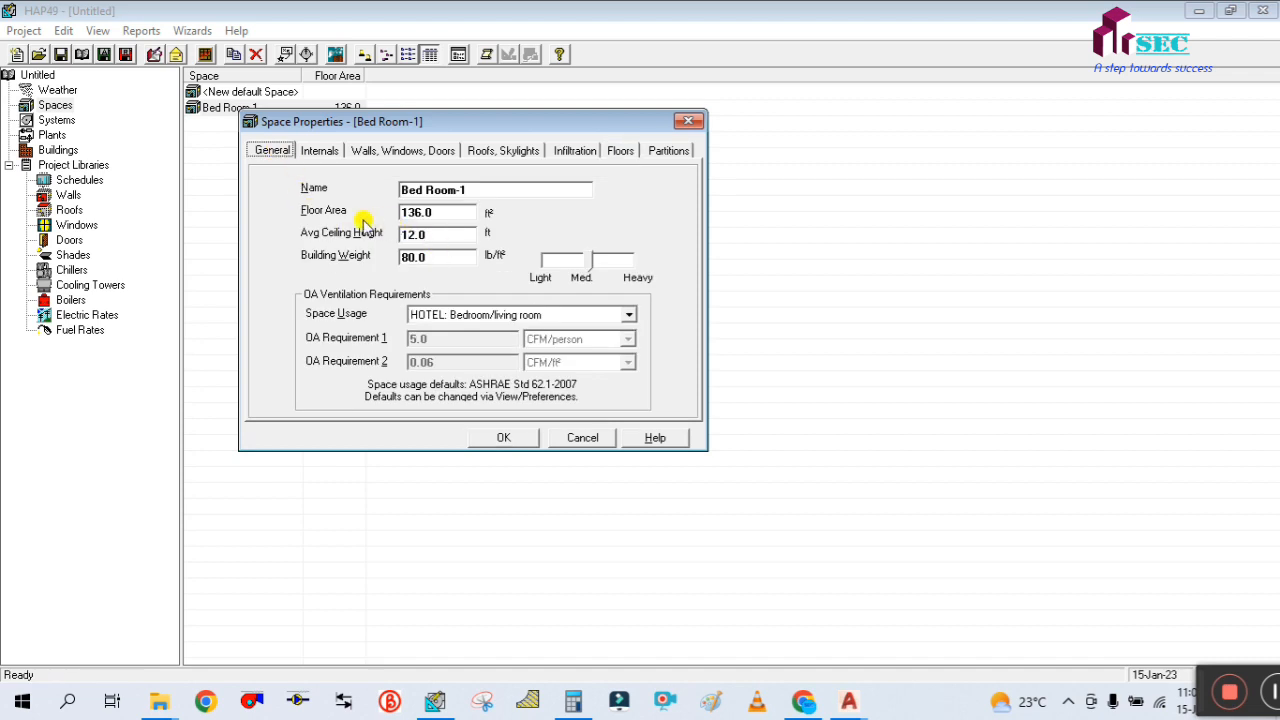
pyautogui.click(621, 151)
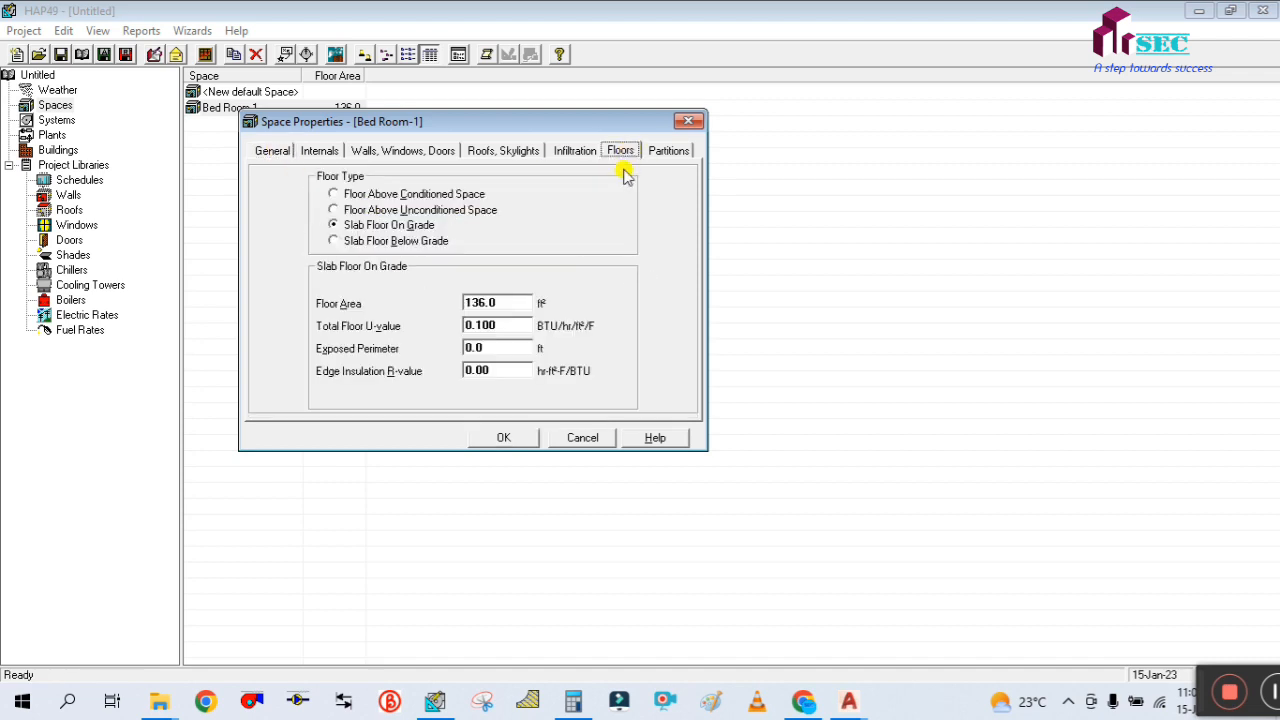
pyautogui.click(505, 304)
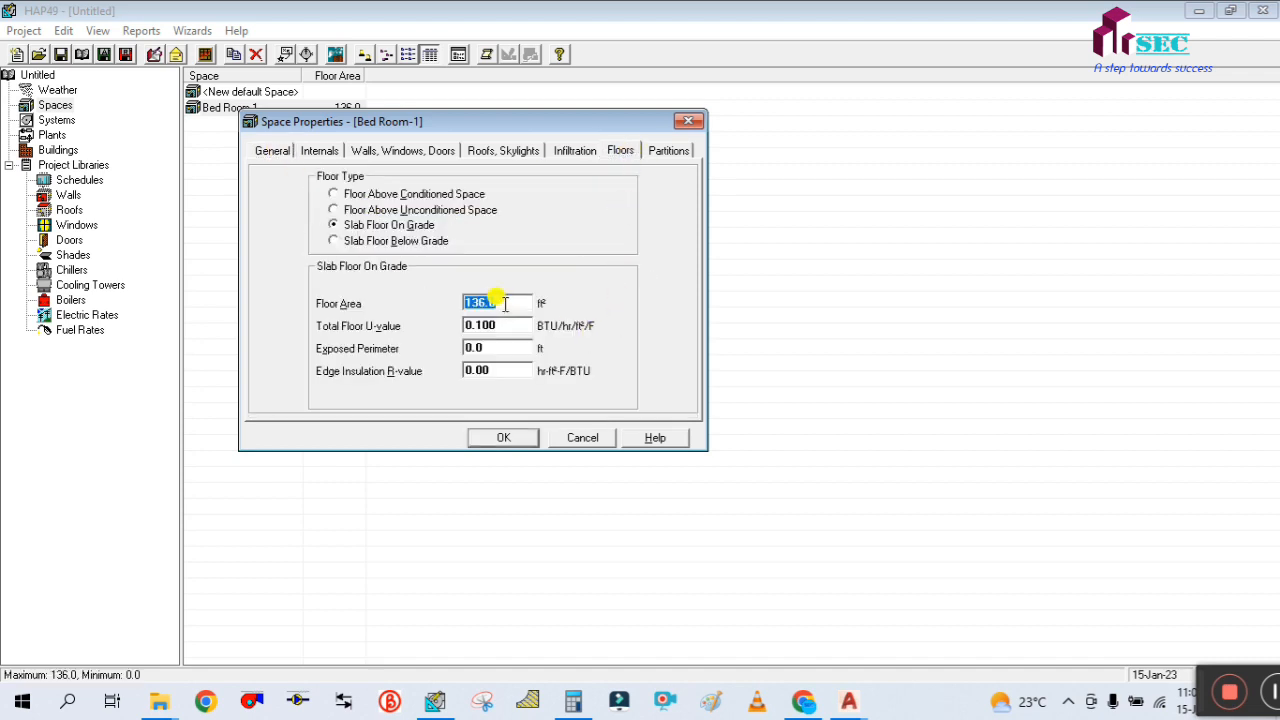
# Set the total floor U-value of Bed Room-1's slab floor on grade to 0.3 BTU/hr/ft²/F
pyautogui.click(508, 326)
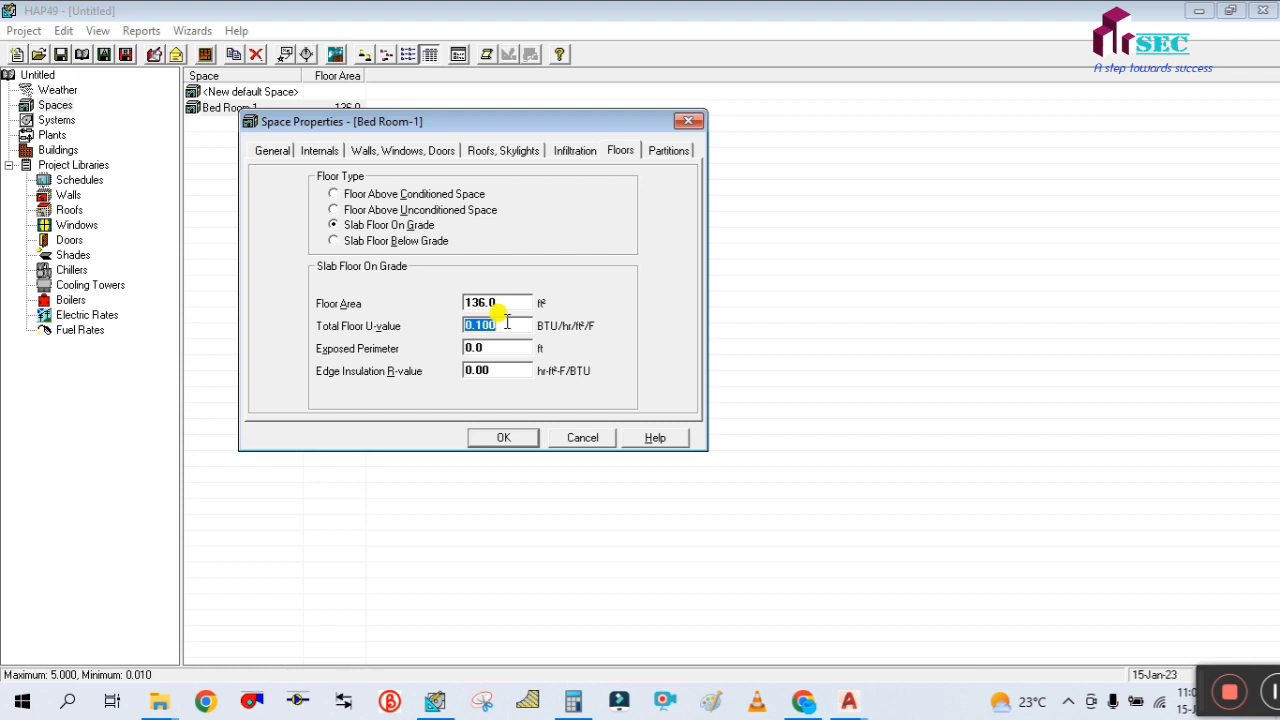
pyautogui.write('0.3')
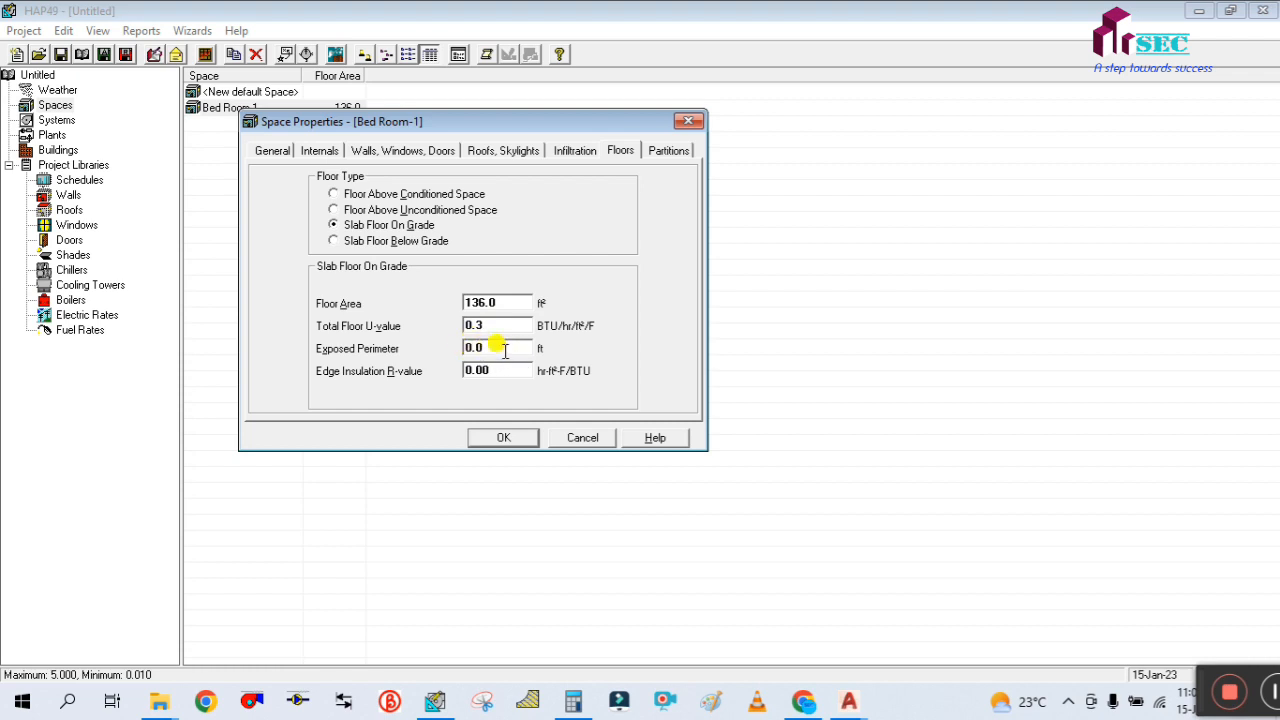
pyautogui.click(505, 350)
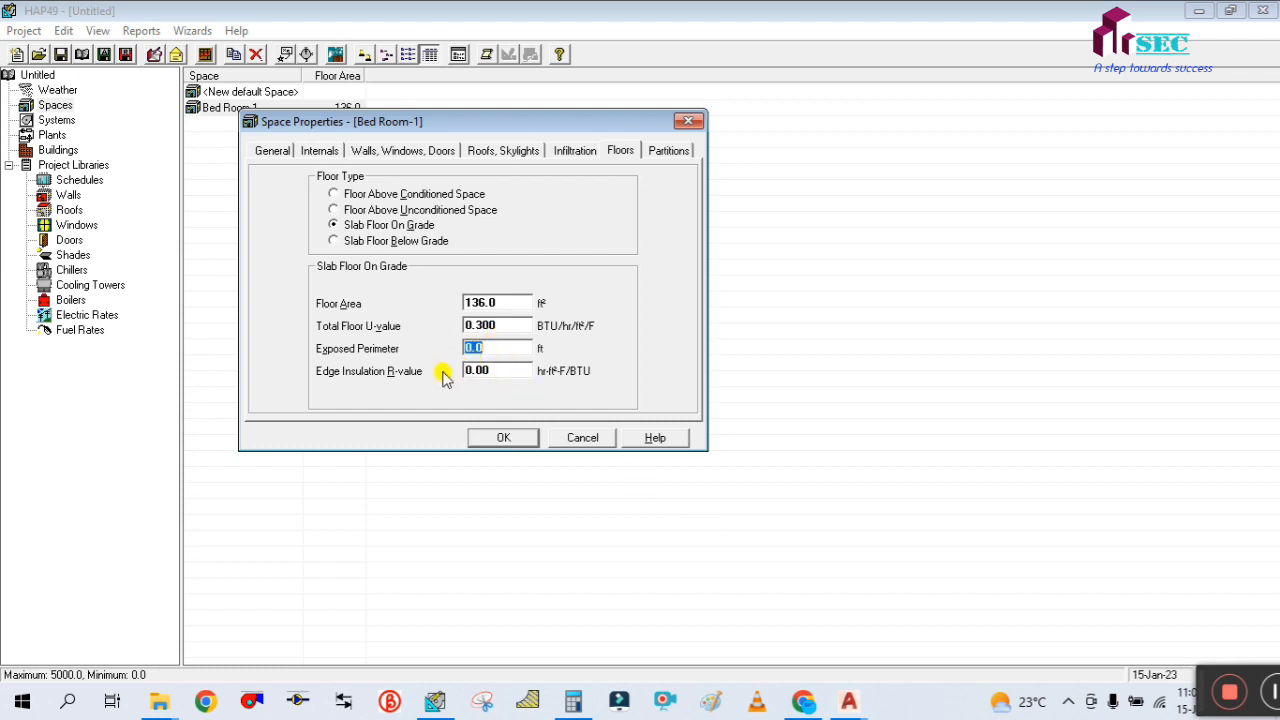
# Review the exposed perimeter and edge insulation R-value inputs for the slab floor on grade
pyautogui.press('Tab')
pyautogui.click(506, 348)
pyautogui.click(508, 369)
pyautogui.click(499, 348)
pyautogui.click(505, 369)
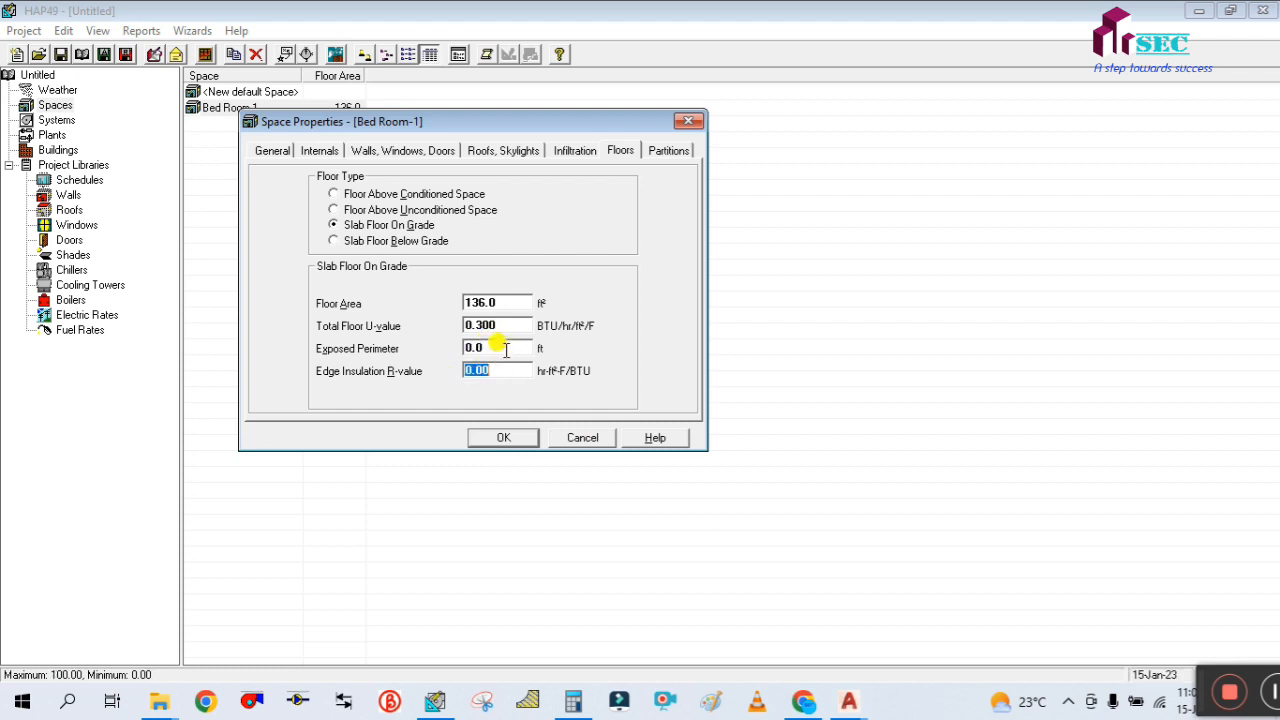
pyautogui.click(505, 348)
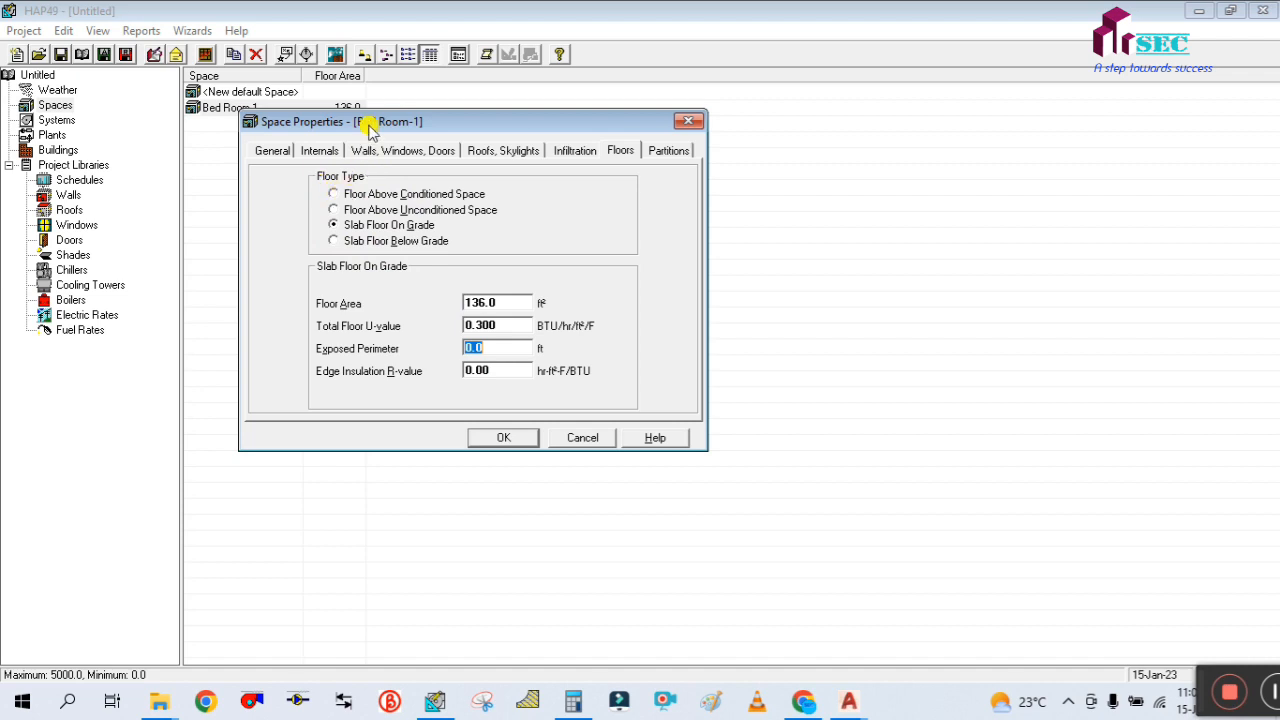
# Change Bed Room-1's floor type to Floor Above Conditioned Space
pyautogui.moveTo(370, 130); pyautogui.dragTo(386, 184)
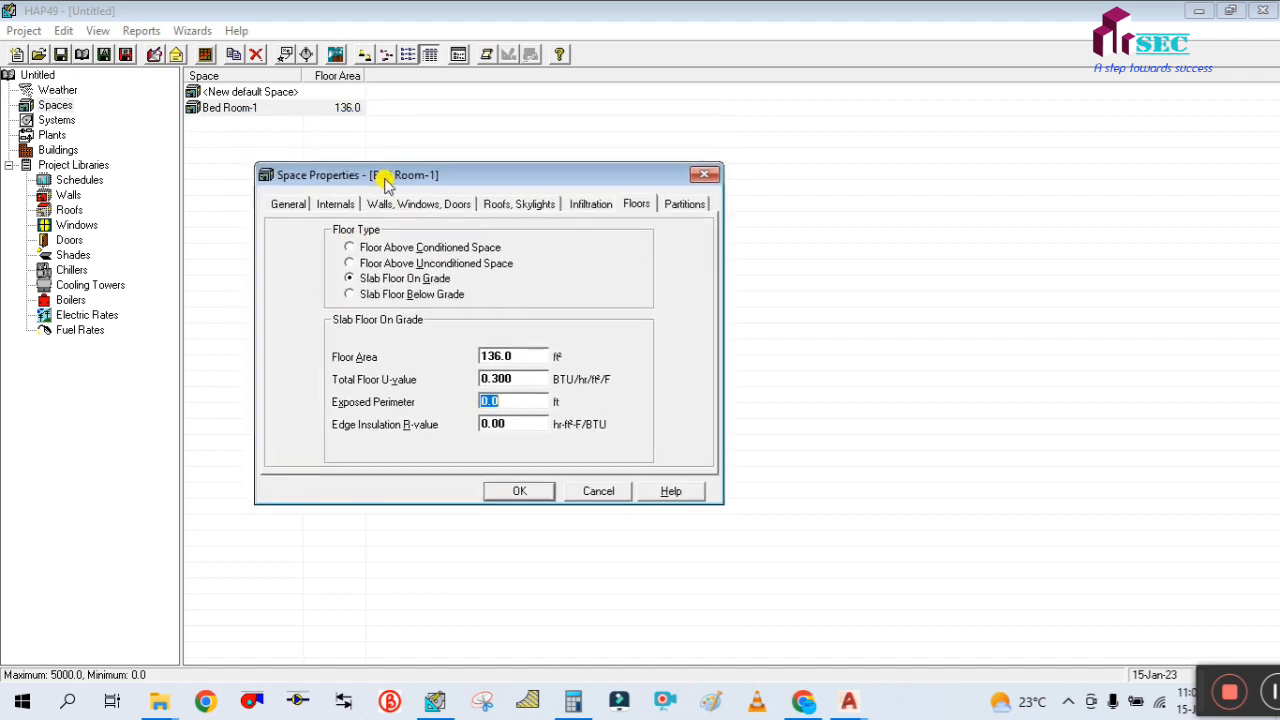
pyautogui.click(352, 250)
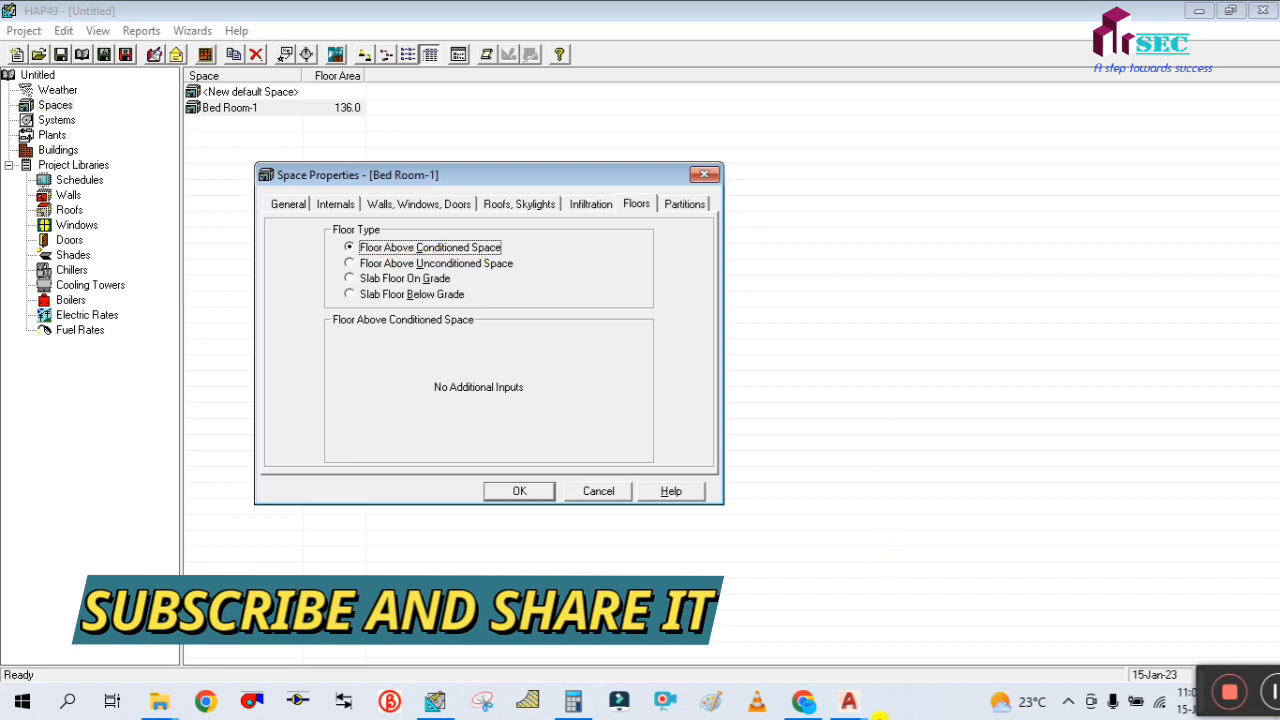
# Switch to the FINAL ladder drawing in AutoCAD and examine Section 1-1 for the spaces beneath the first-floor rooms
pyautogui.click(848, 700)
pyautogui.click(650, 600)
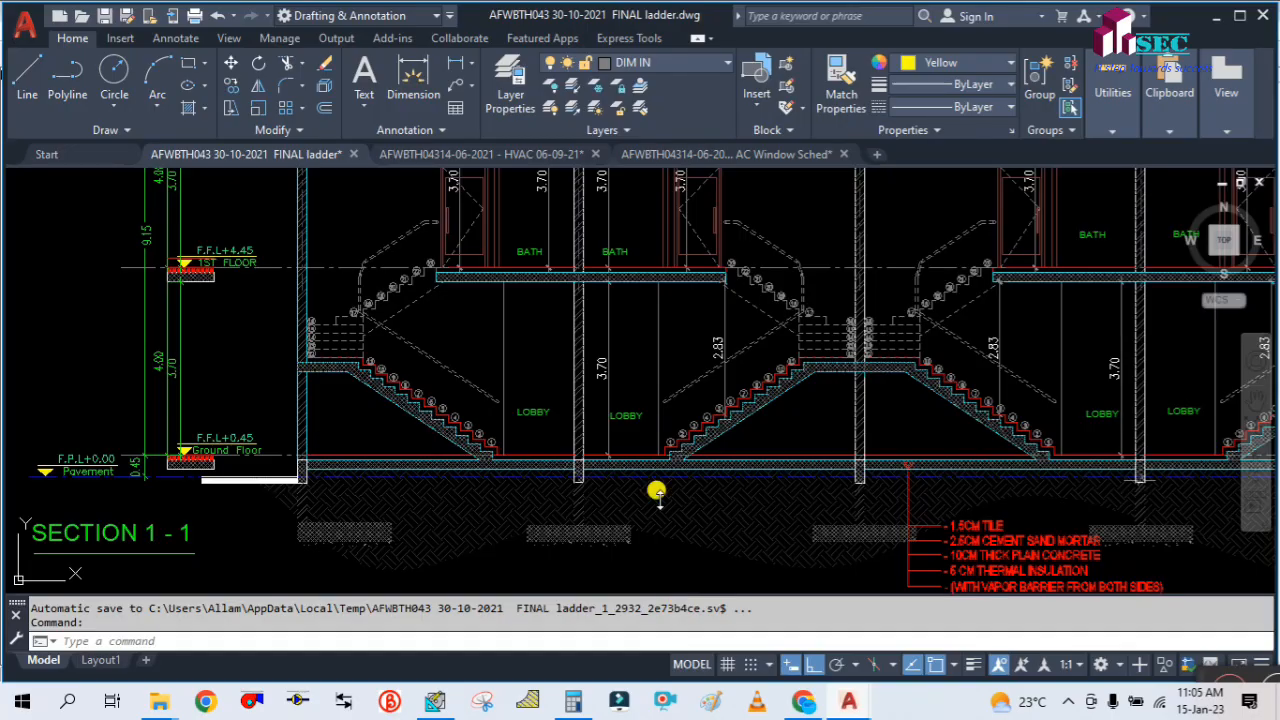
pyautogui.scroll(-5, 646, 343)
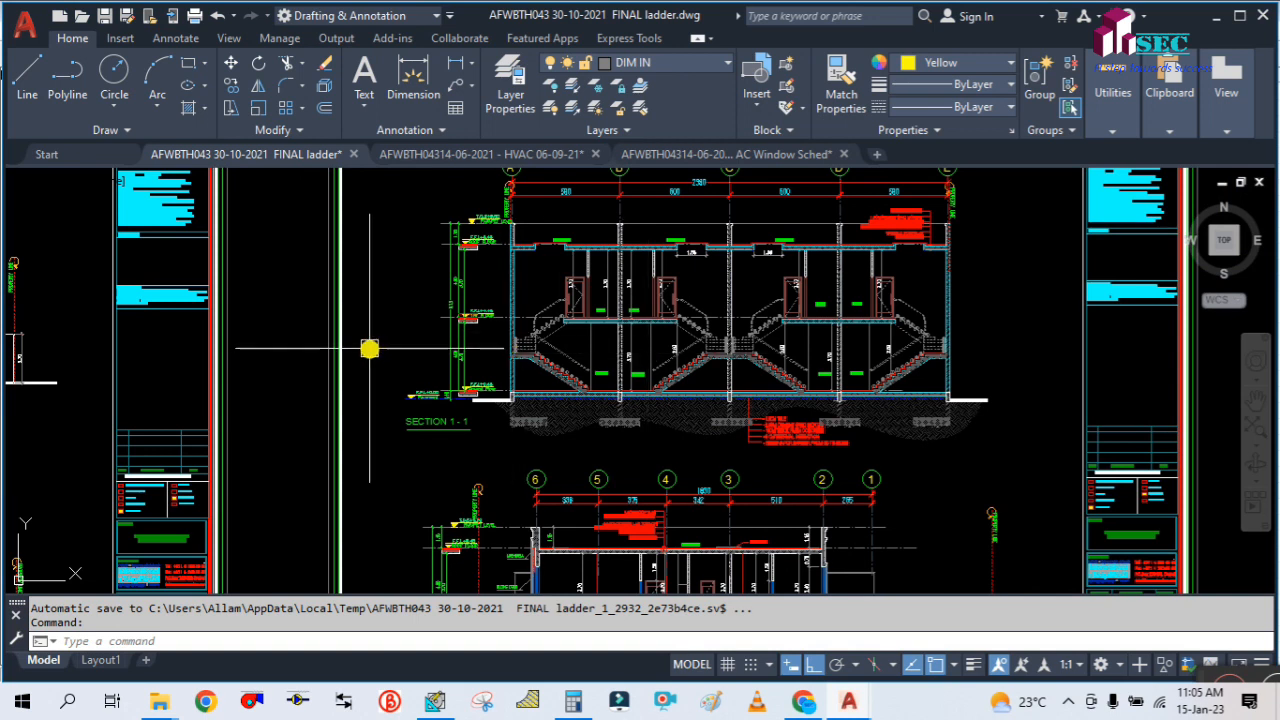
pyautogui.scroll(3, 571, 391)
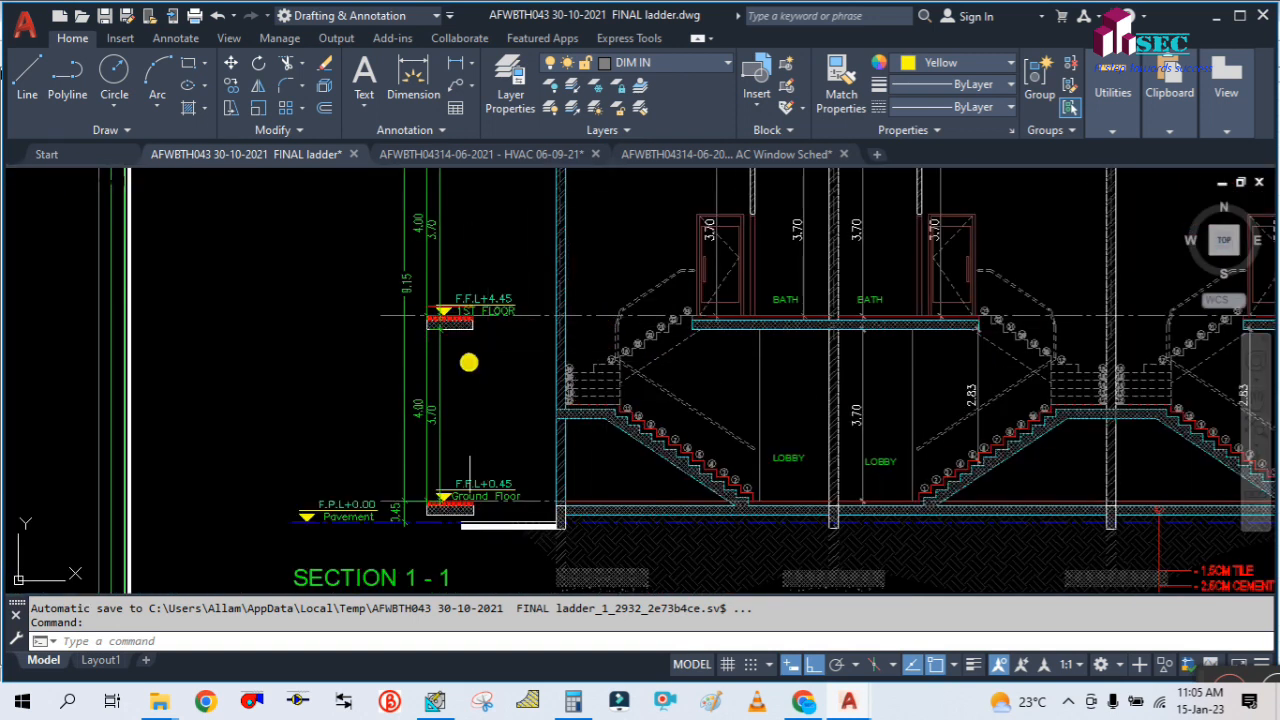
pyautogui.scroll(-4, 151, 403)
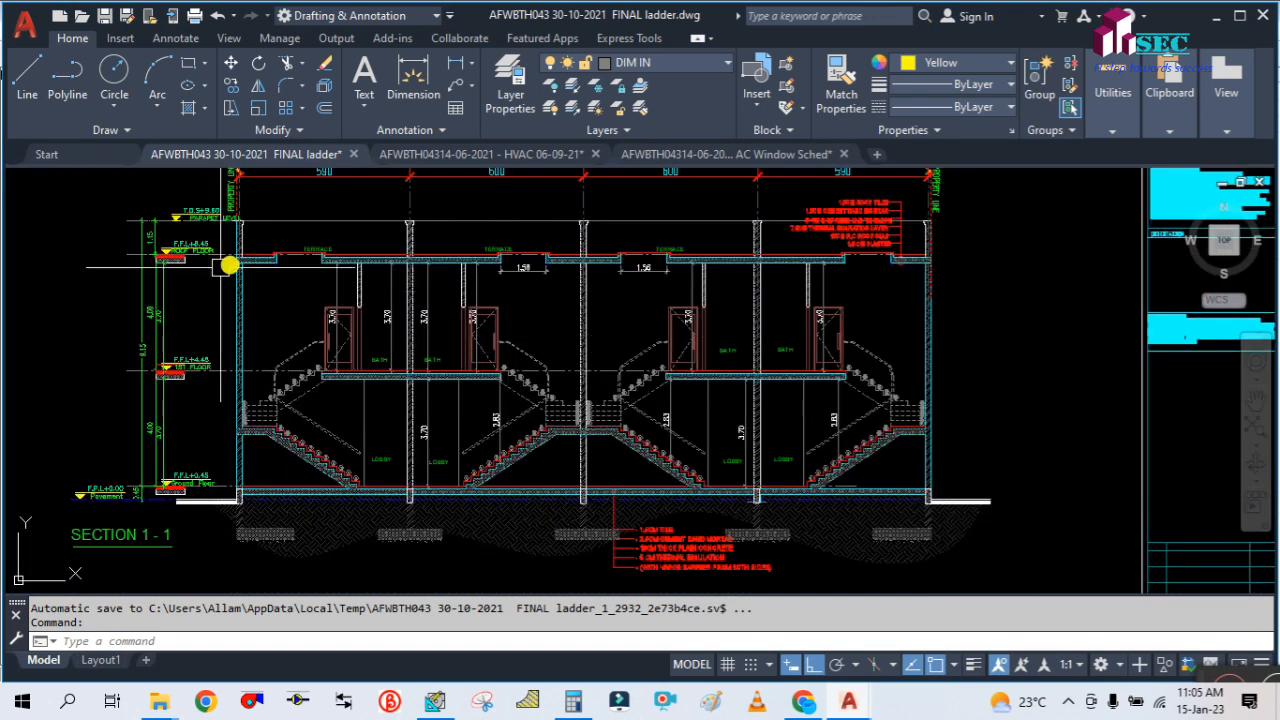
pyautogui.scroll(2, 294, 438)
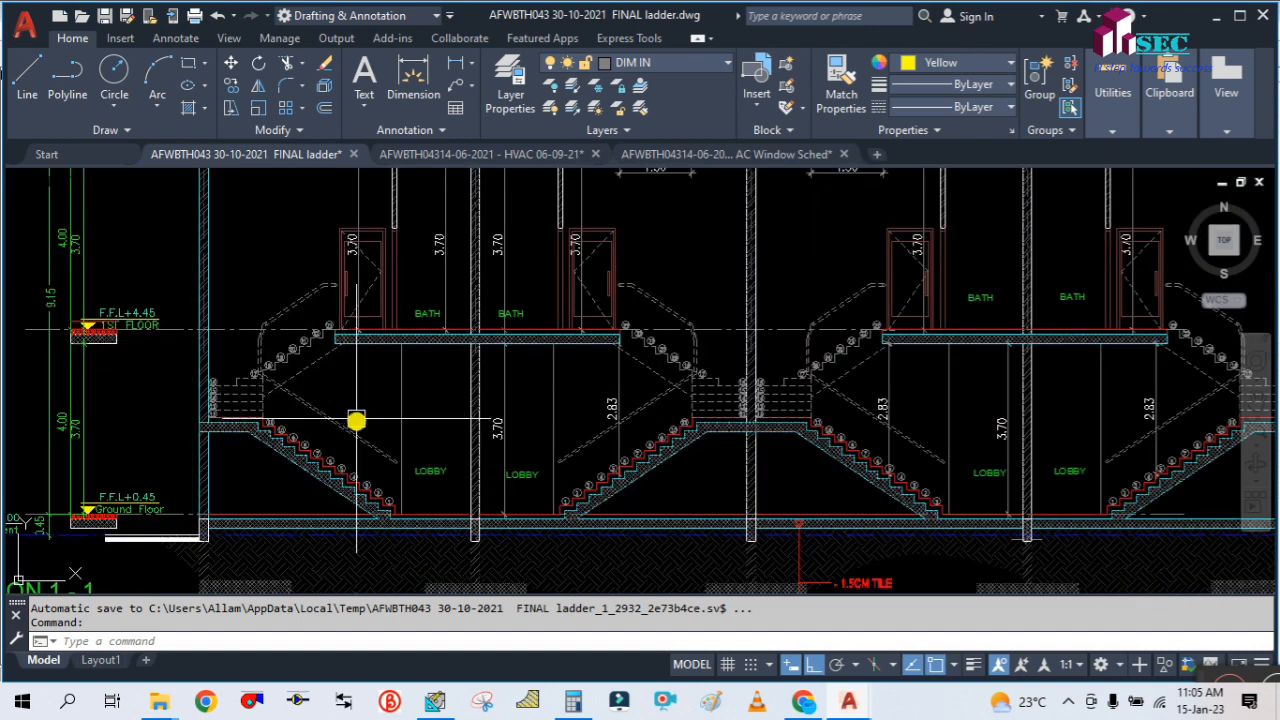
pyautogui.scroll(-2, 360, 411)
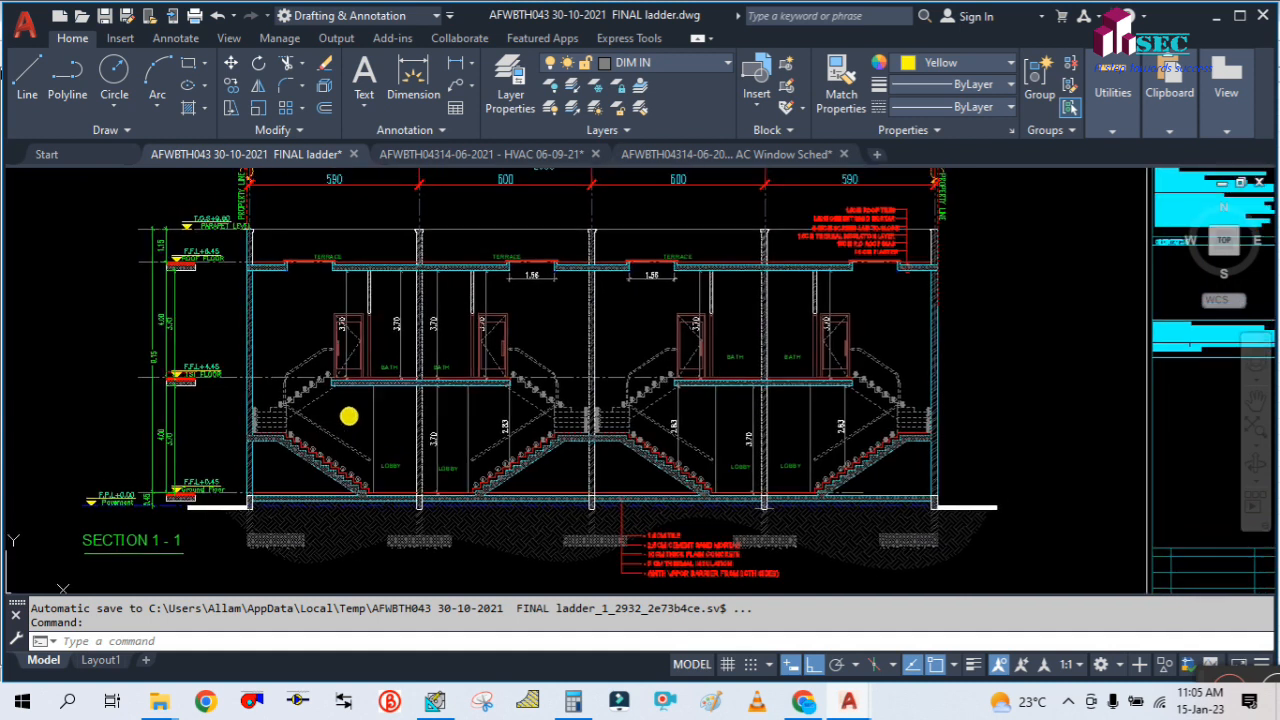
pyautogui.scroll(3, 343, 414)
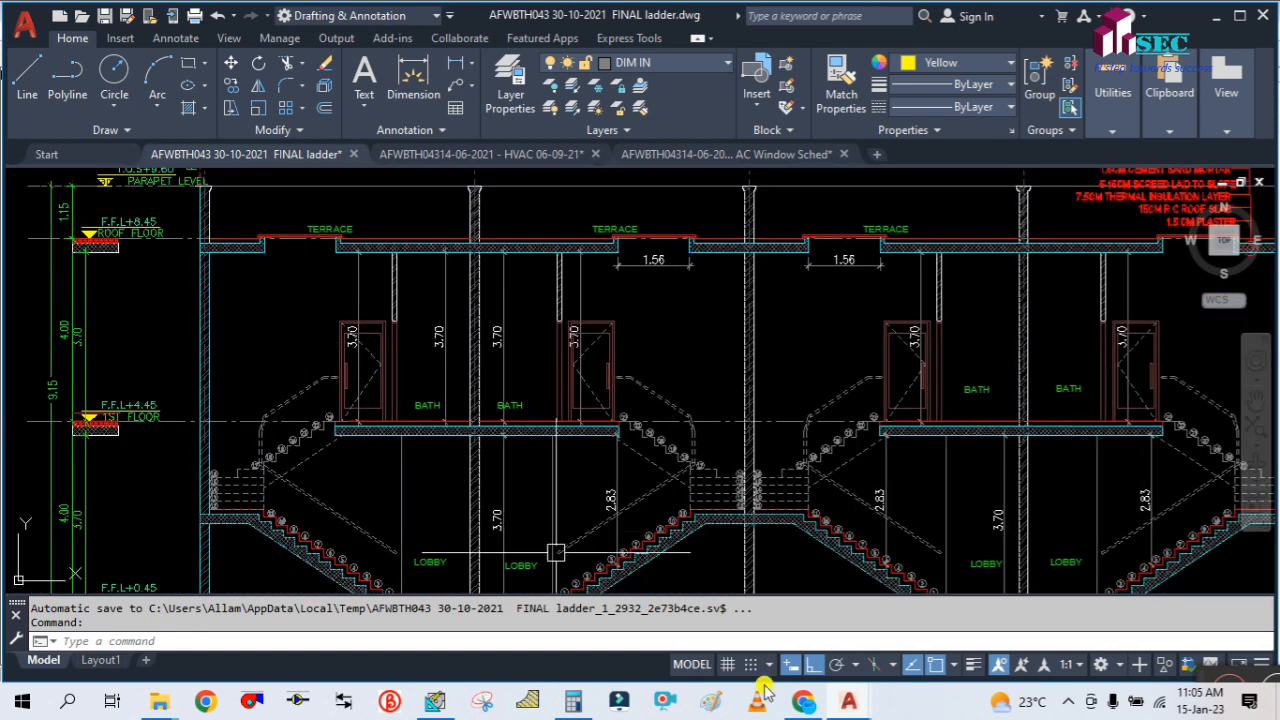
pyautogui.click(432, 703)
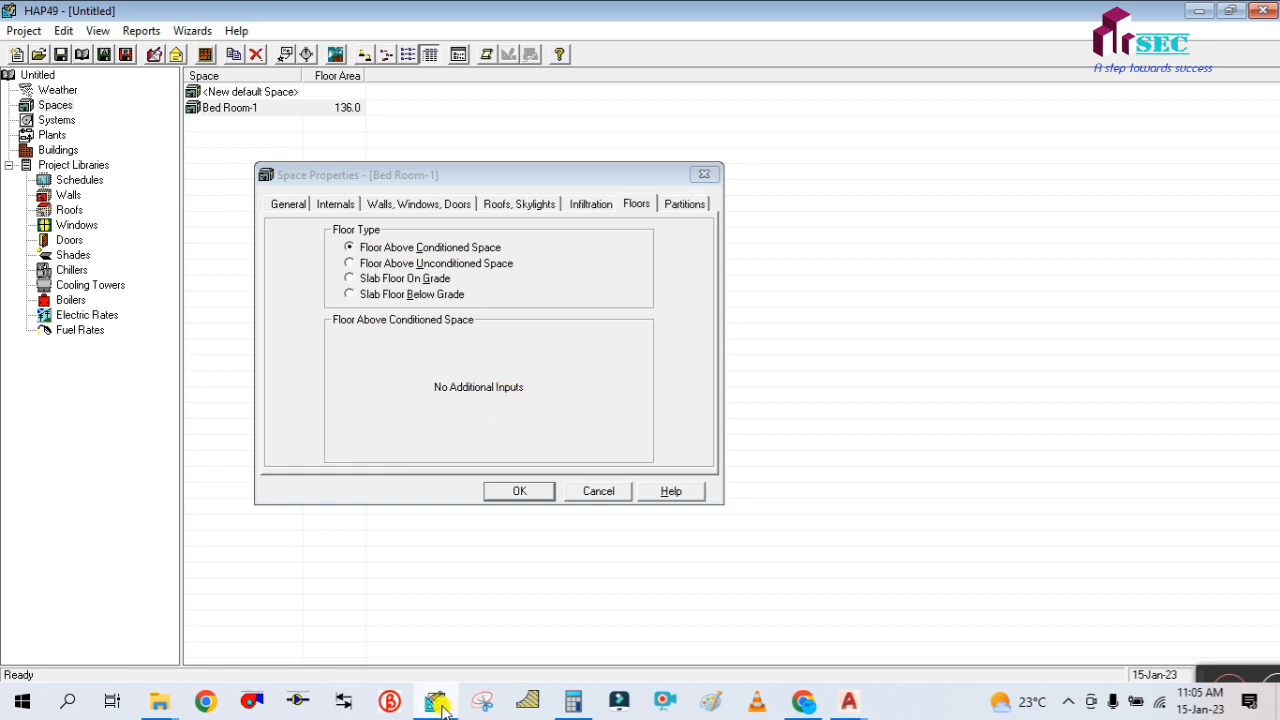
pyautogui.moveTo(850, 703)
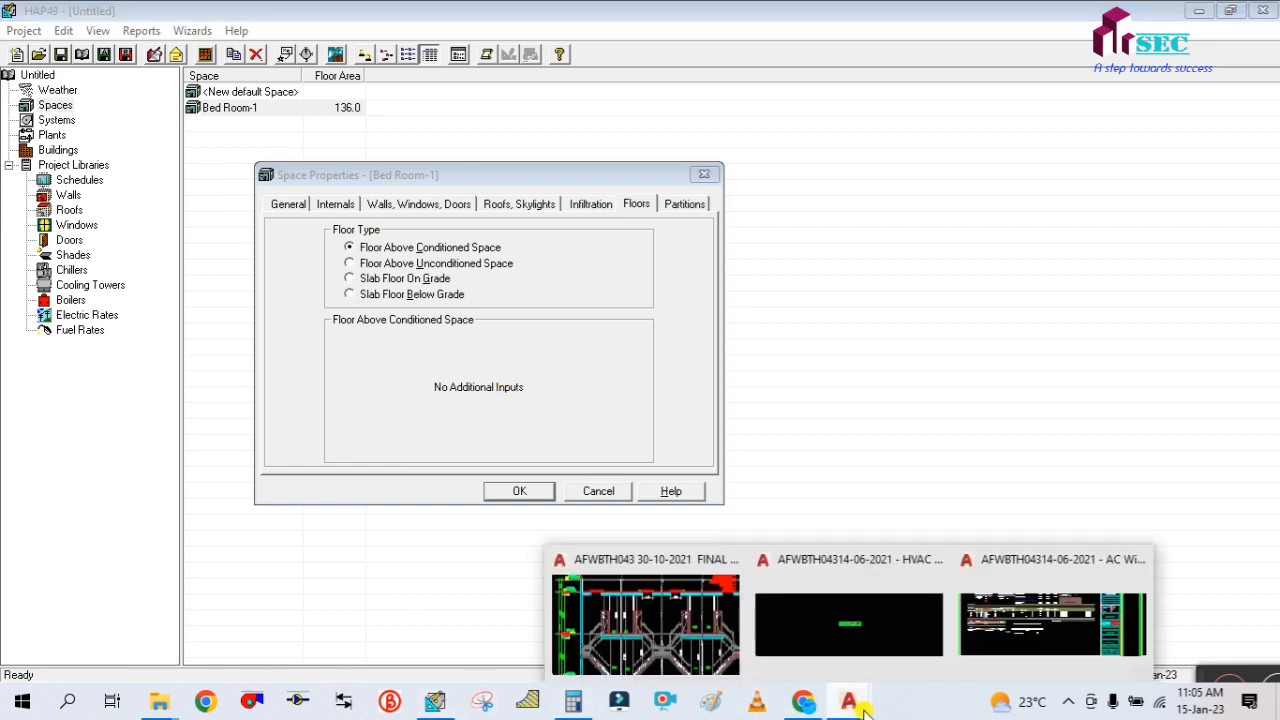
pyautogui.click(660, 592)
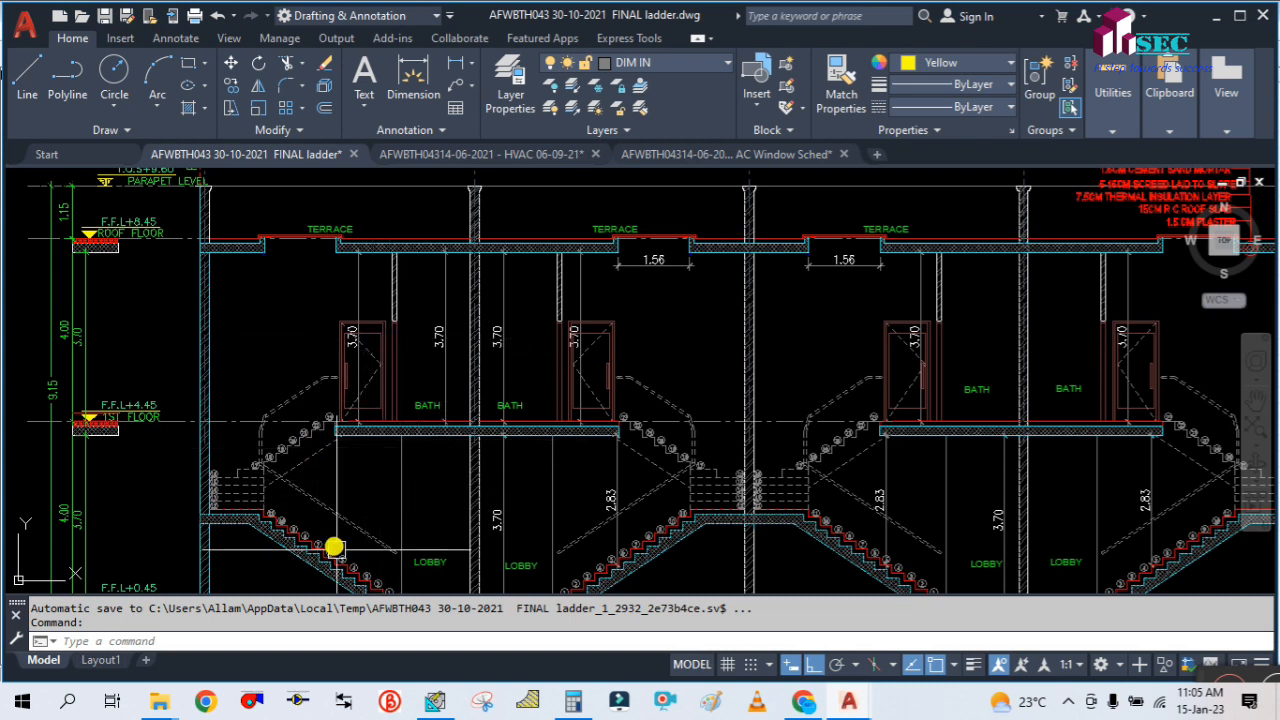
pyautogui.moveTo(357, 485)
pyautogui.mouseDown()
pyautogui.moveTo(417, 500)
pyautogui.moveTo(428, 475)
pyautogui.mouseUp()
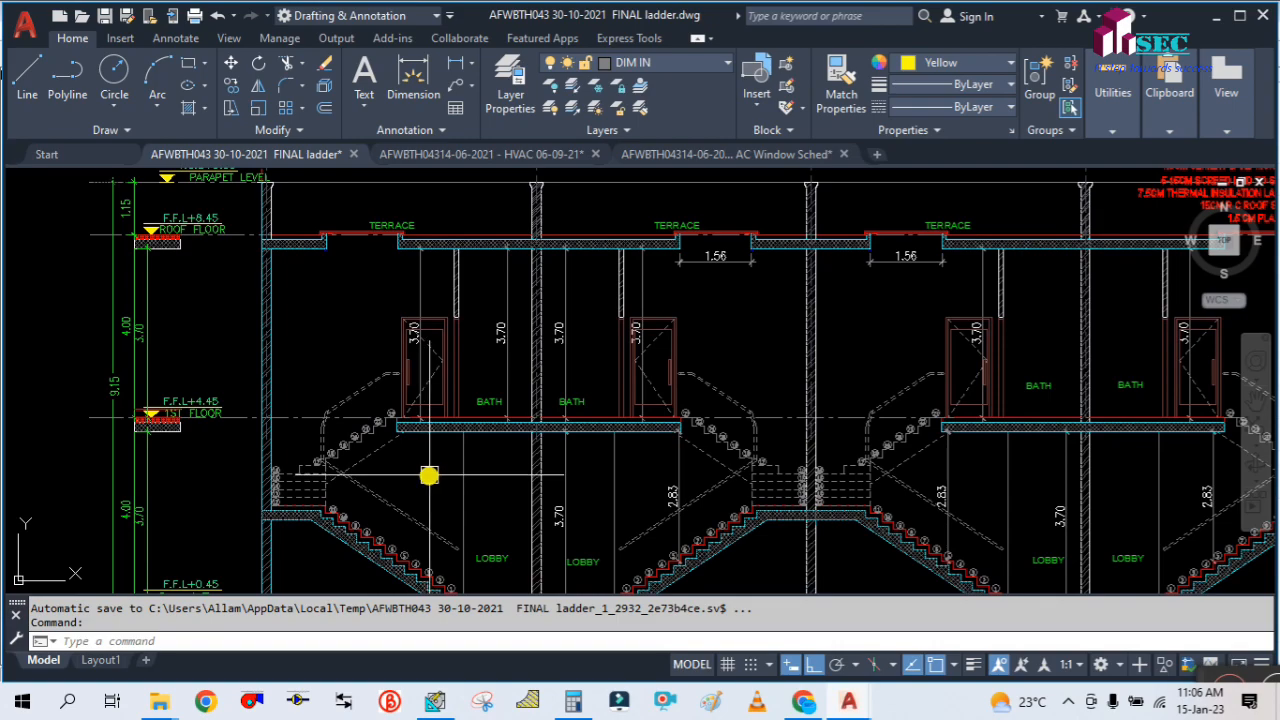
# Switch back to HAP and set Bed Room-1's floor type to Floor Above Unconditioned Space
pyautogui.click(432, 700)
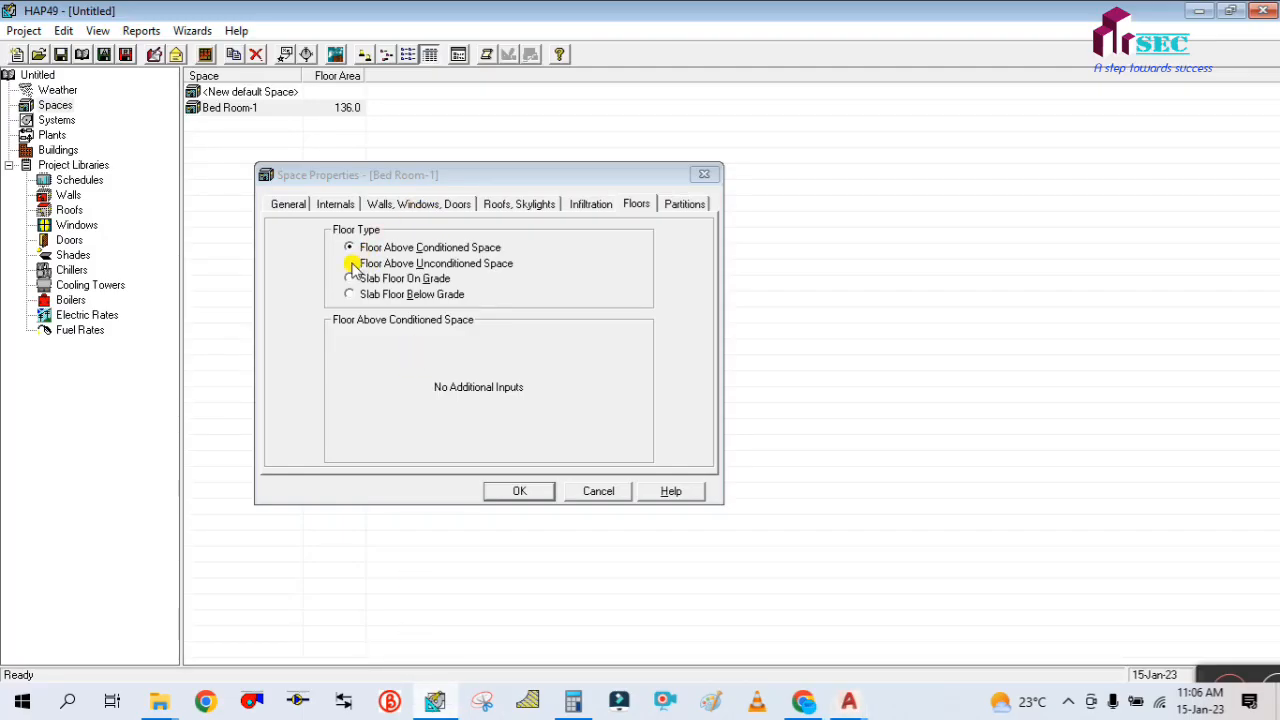
pyautogui.moveTo(368, 173); pyautogui.dragTo(324, 201)
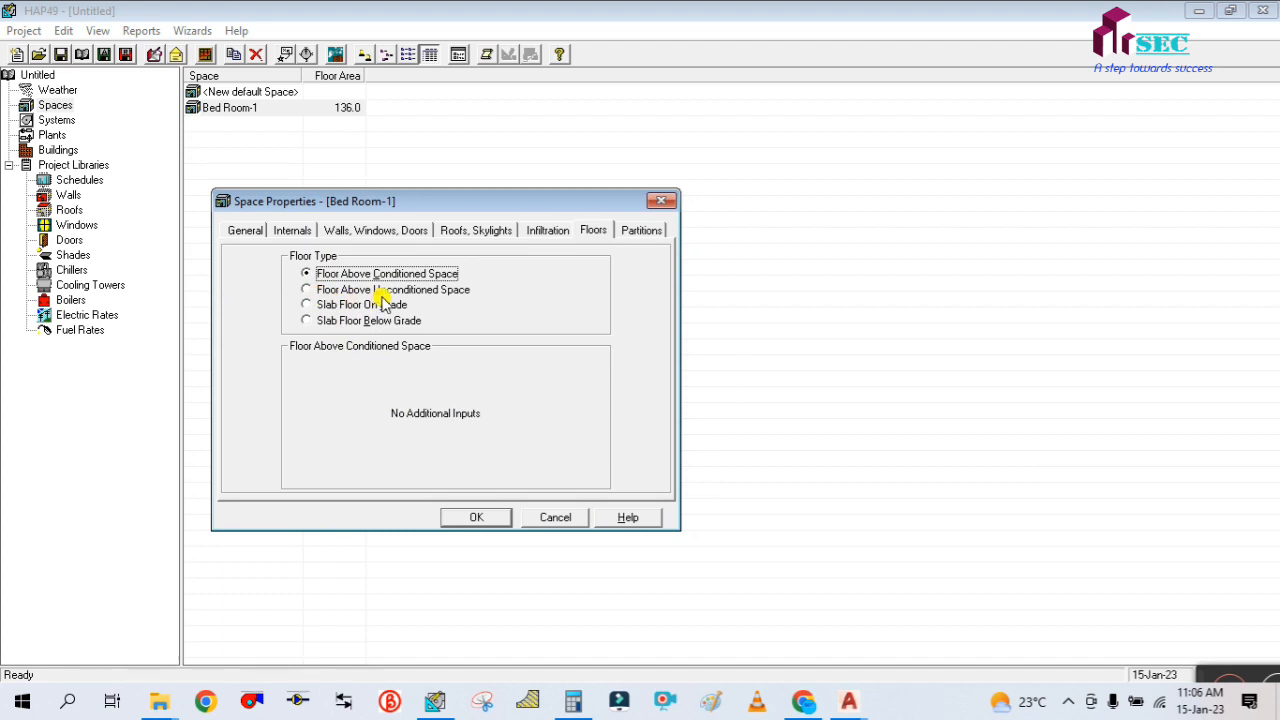
pyautogui.click(308, 290)
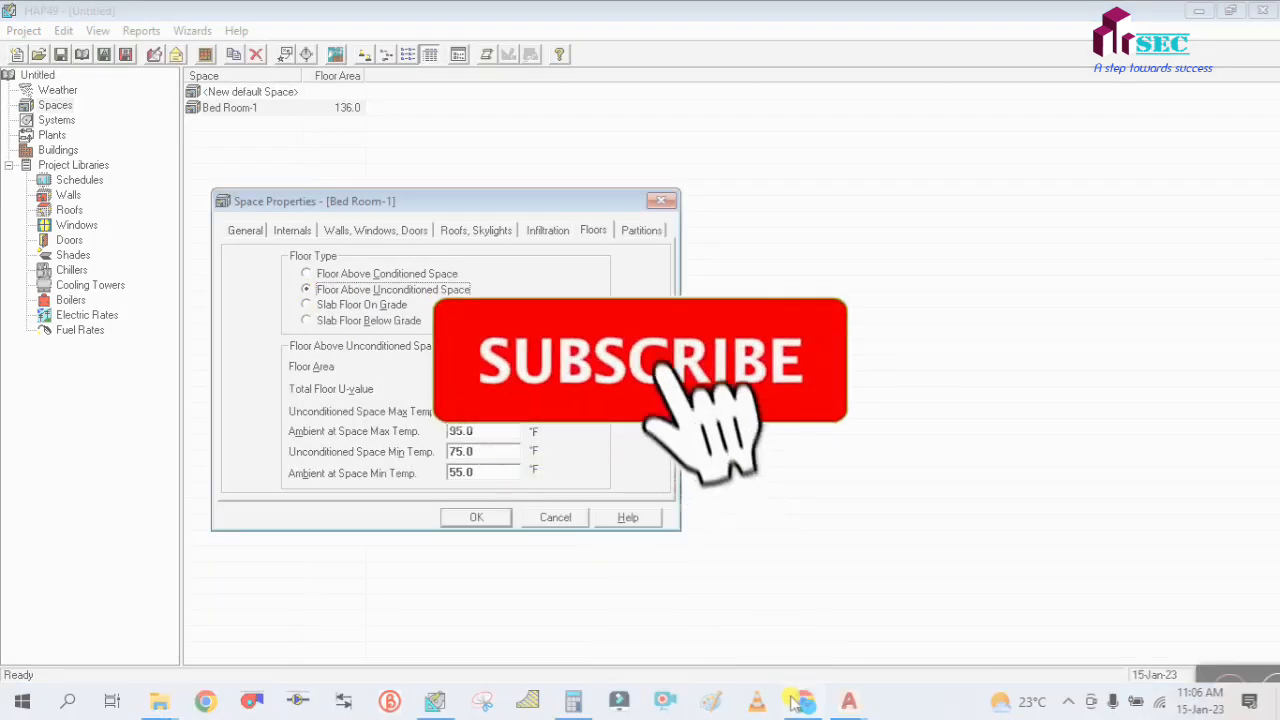
# Switch to the FINAL ladder drawing in AutoCAD and examine the area below Bed Room 02 in Section 2-2
pyautogui.moveTo(851, 705)
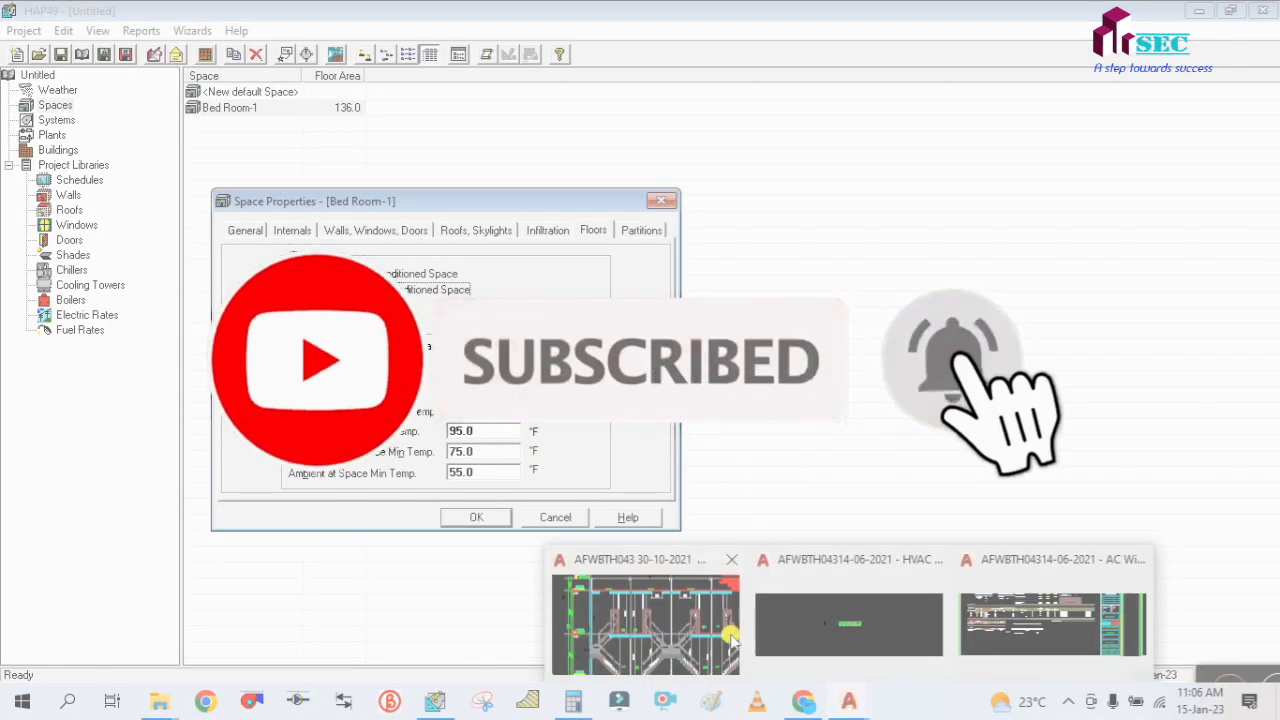
pyautogui.click(664, 616)
pyautogui.scroll(-4, 600, 485)
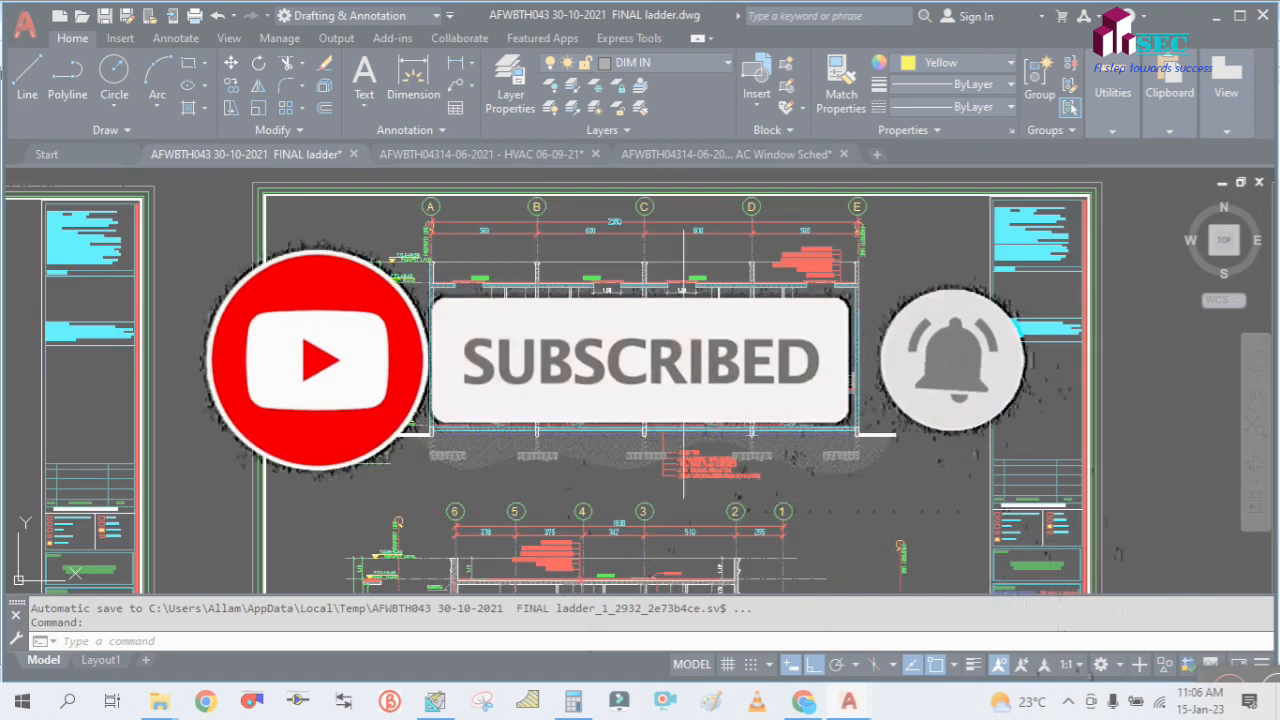
pyautogui.moveTo(600, 485); pyautogui.dragTo(673, 242)
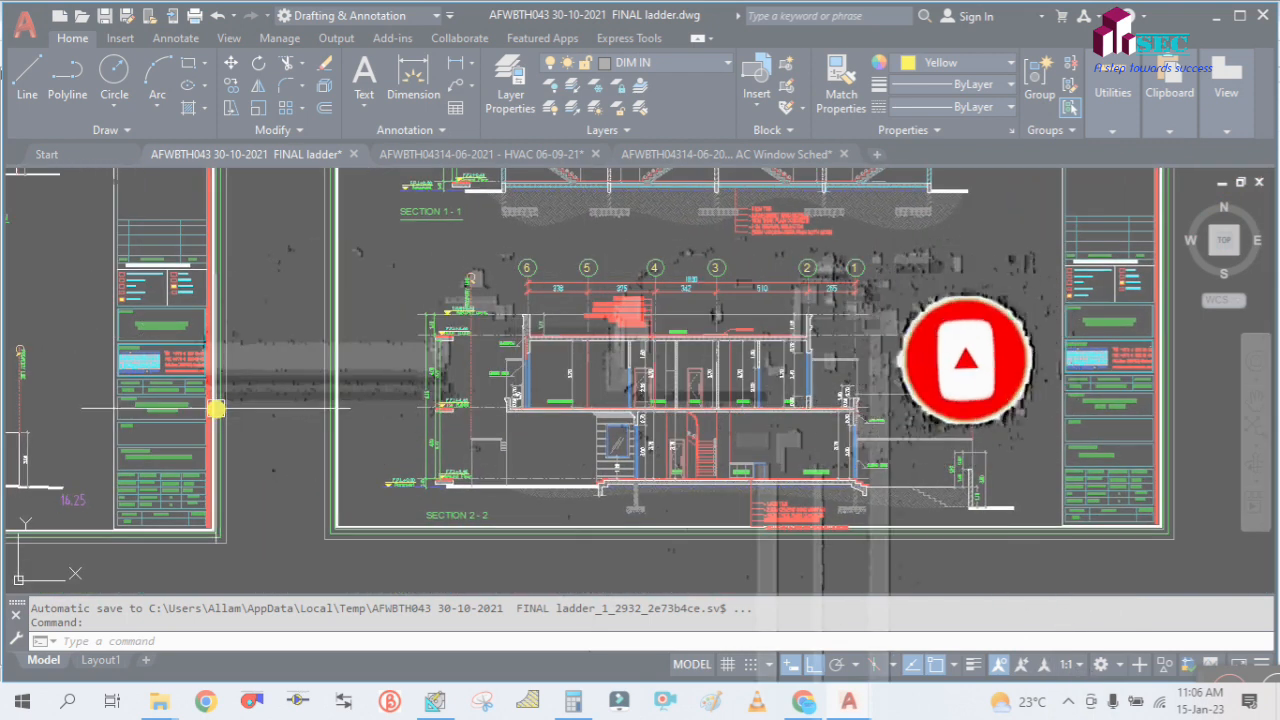
pyautogui.scroll(2, 613, 345)
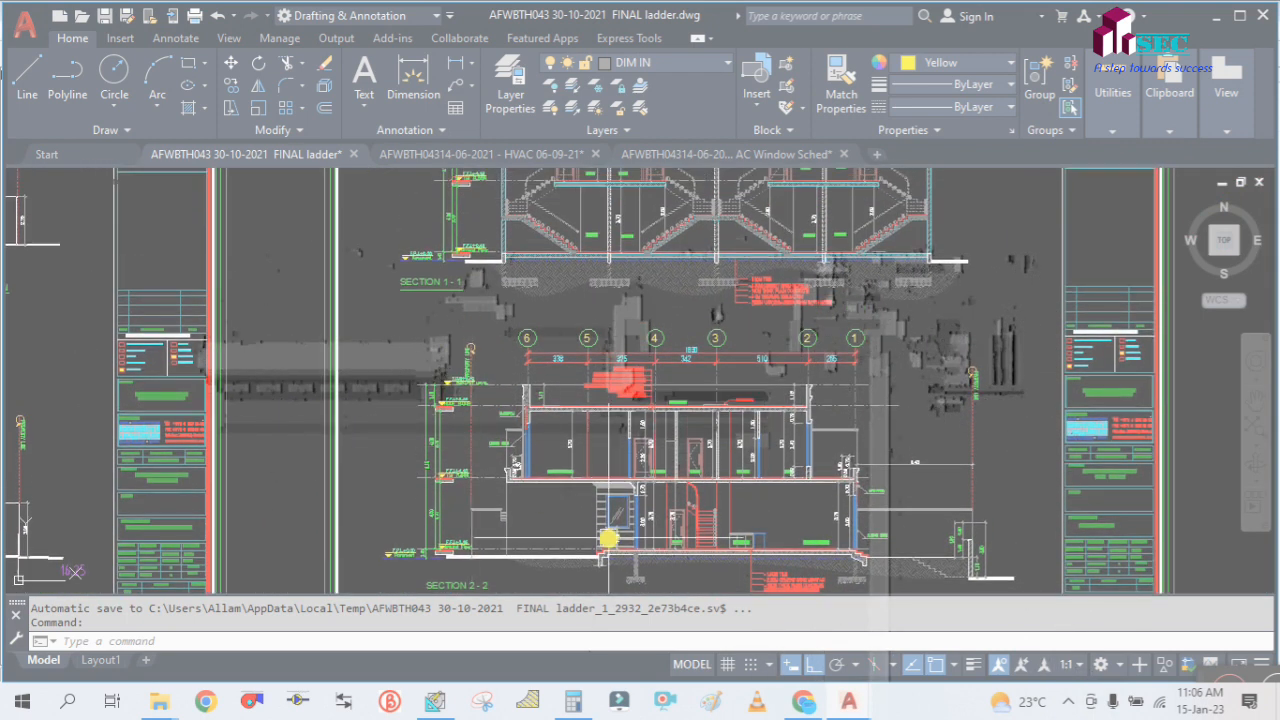
pyautogui.scroll(2, 542, 465)
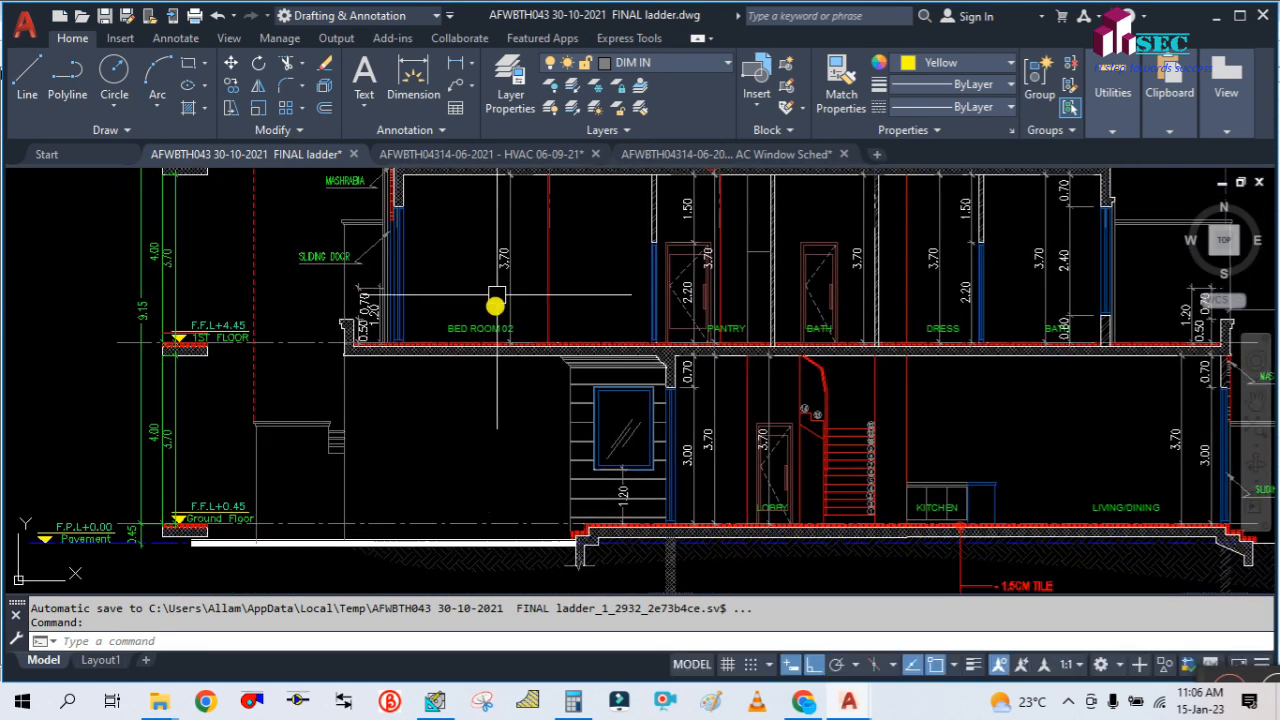
pyautogui.moveTo(466, 274); pyautogui.dragTo(441, 337)
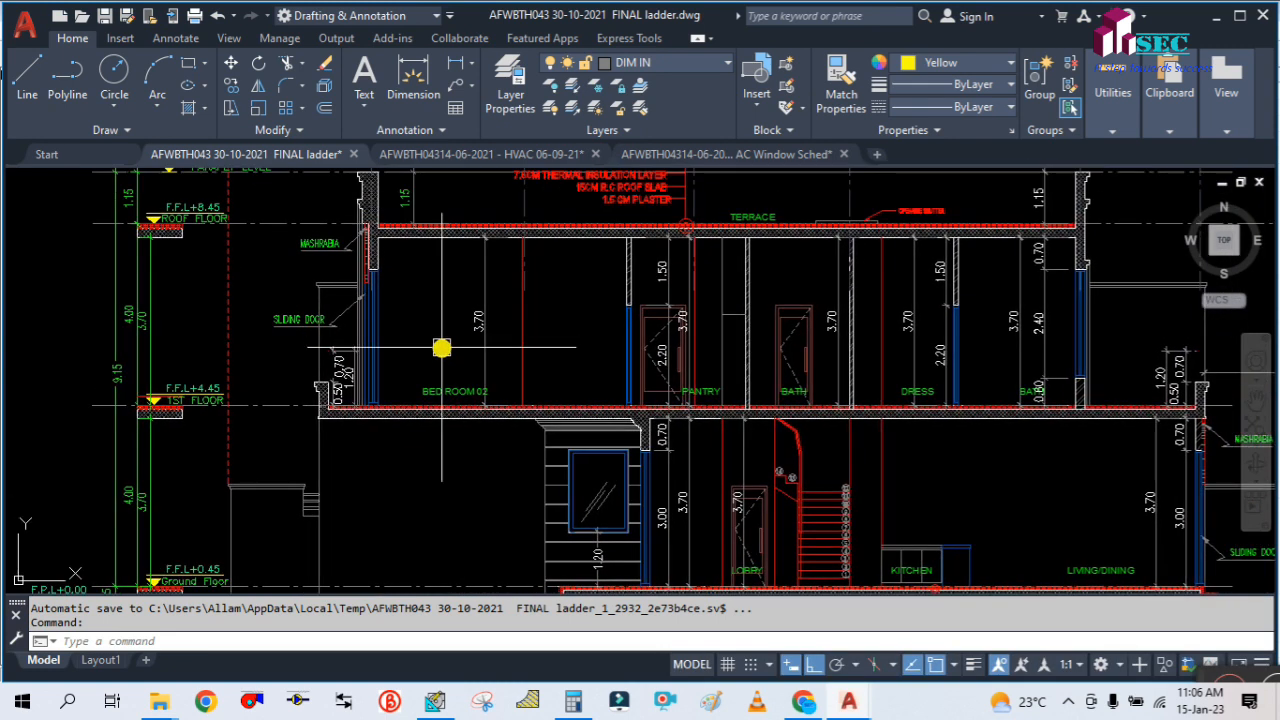
pyautogui.moveTo(455, 467)
pyautogui.mouseDown()
pyautogui.moveTo(423, 457)
pyautogui.moveTo(414, 431)
pyautogui.mouseUp()
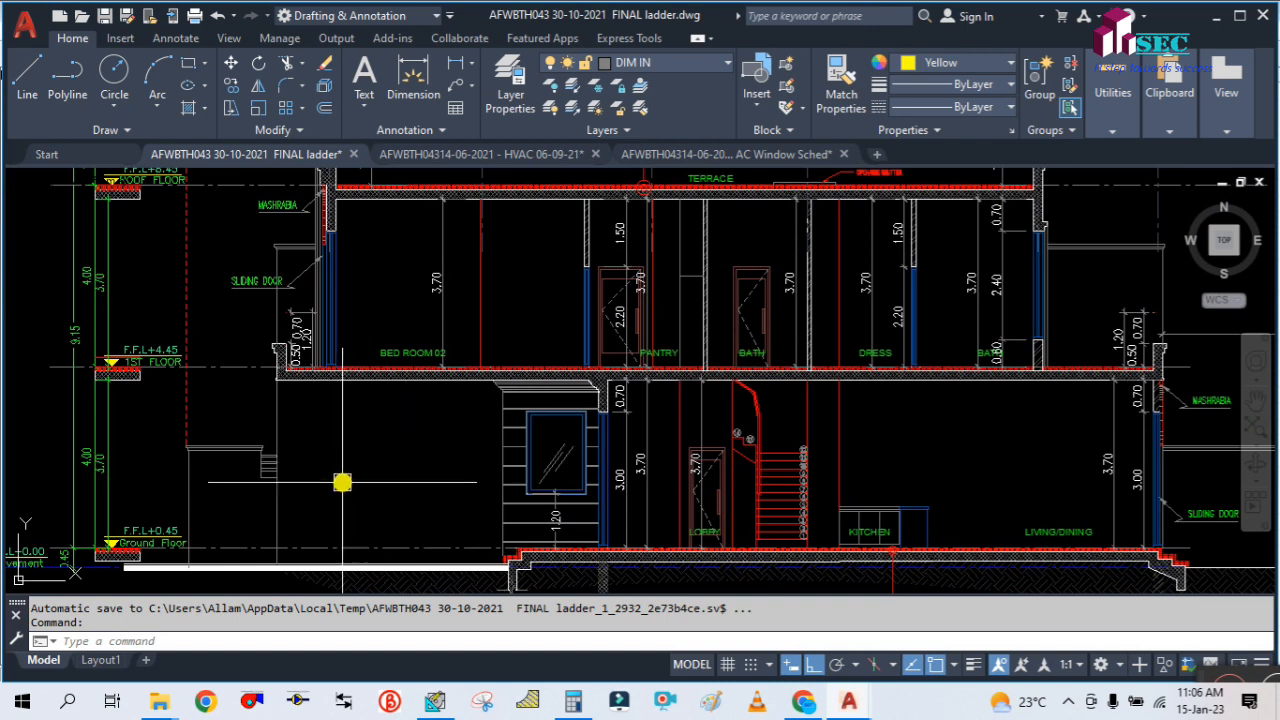
pyautogui.moveTo(379, 510); pyautogui.dragTo(391, 443)
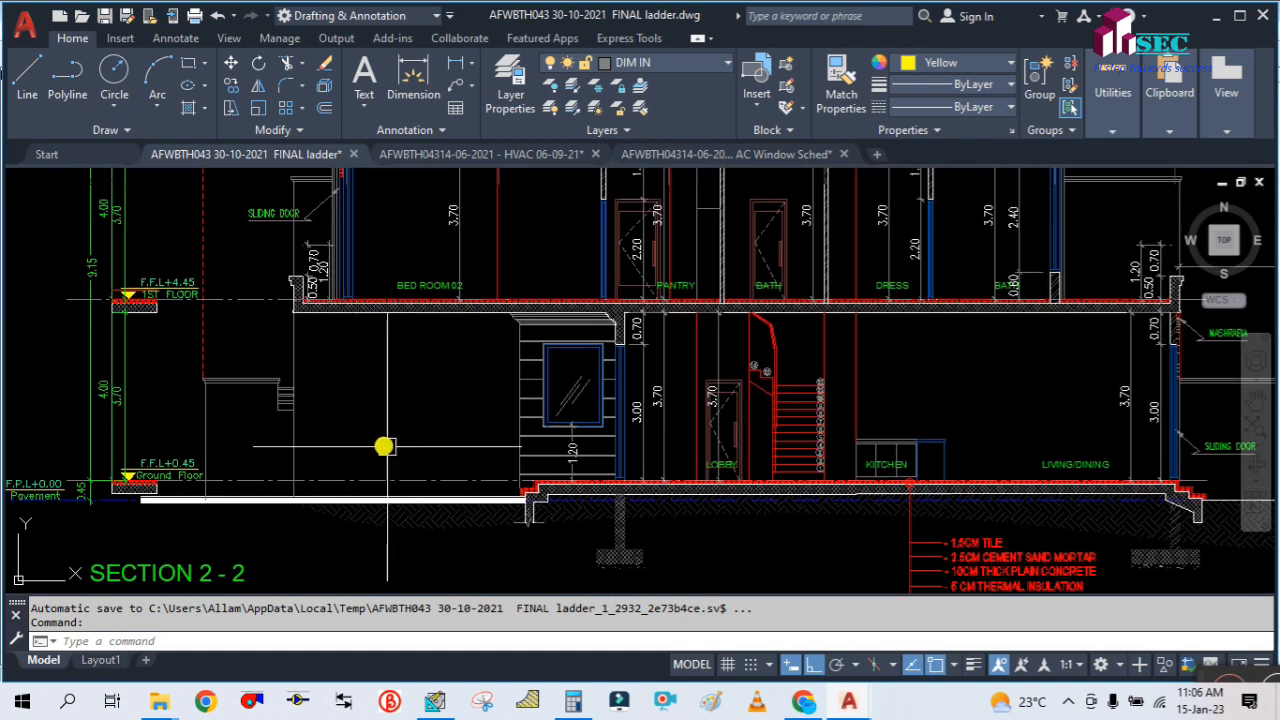
pyautogui.moveTo(463, 390); pyautogui.dragTo(451, 487)
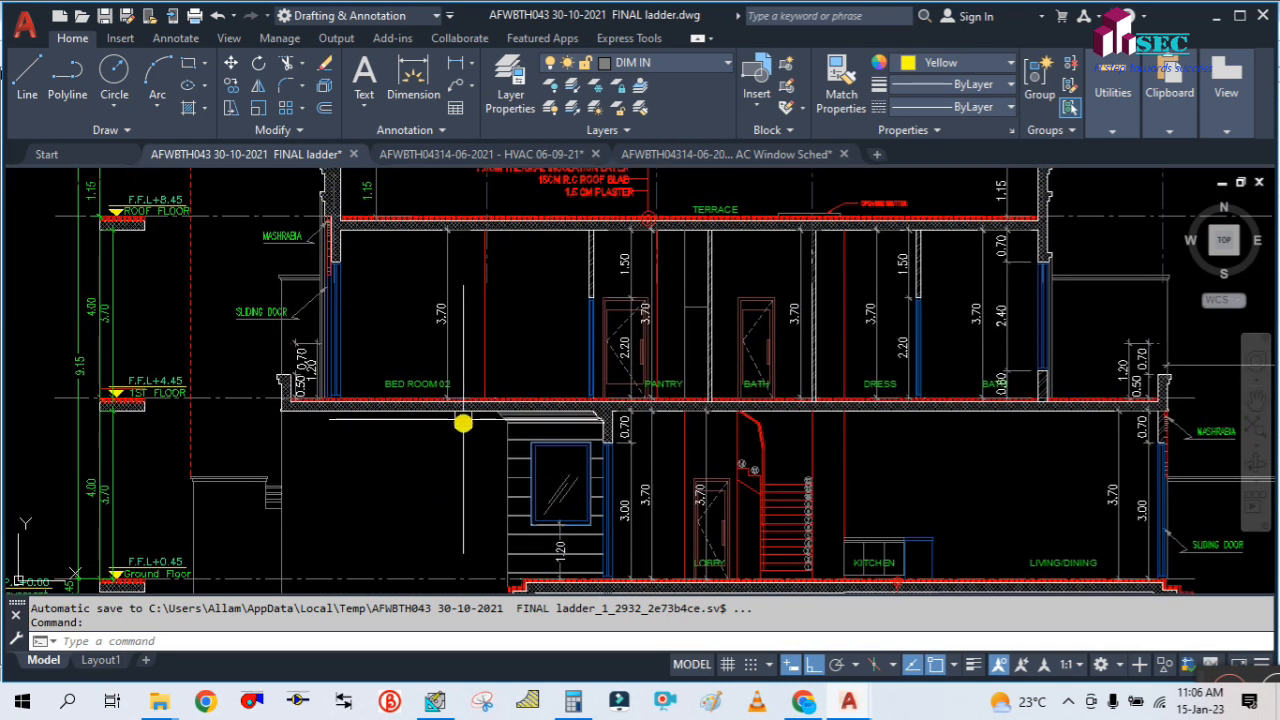
pyautogui.scroll(2, 453, 441)
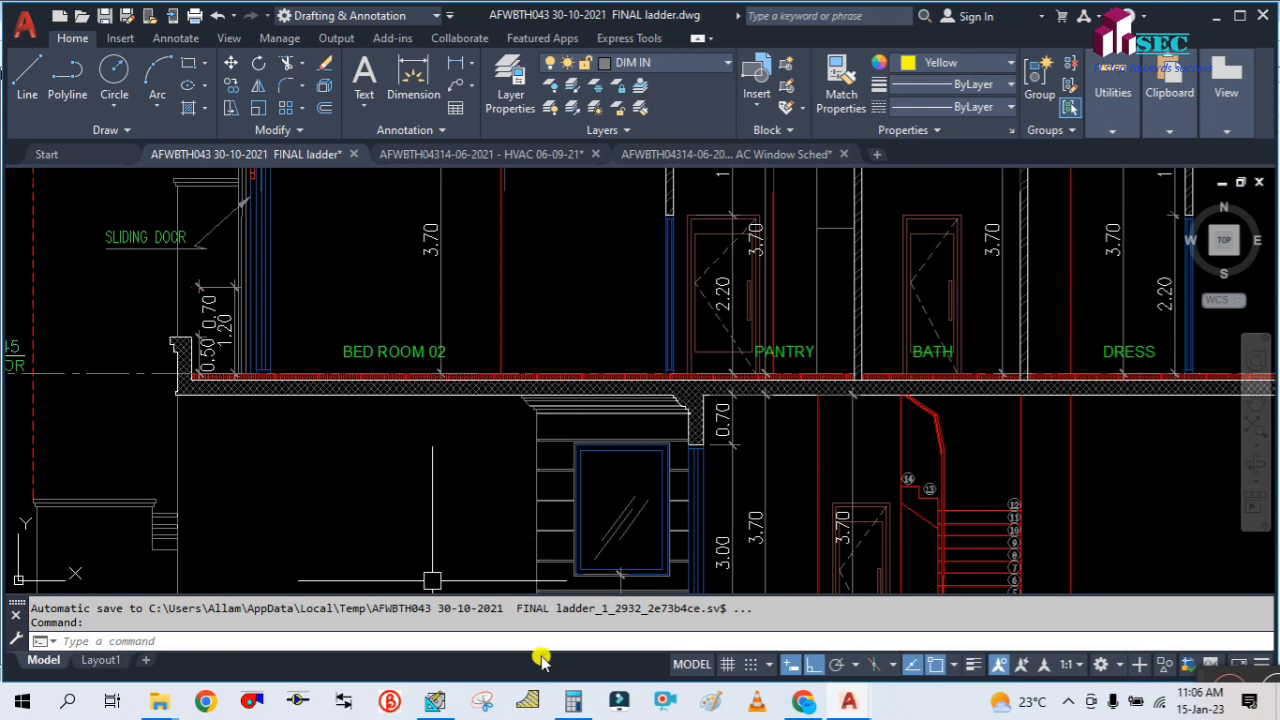
# Examine the open area beneath Bed Room 02 against the surrounding ground-floor spaces in Section 2-2
pyautogui.scroll(-2, 420, 460)
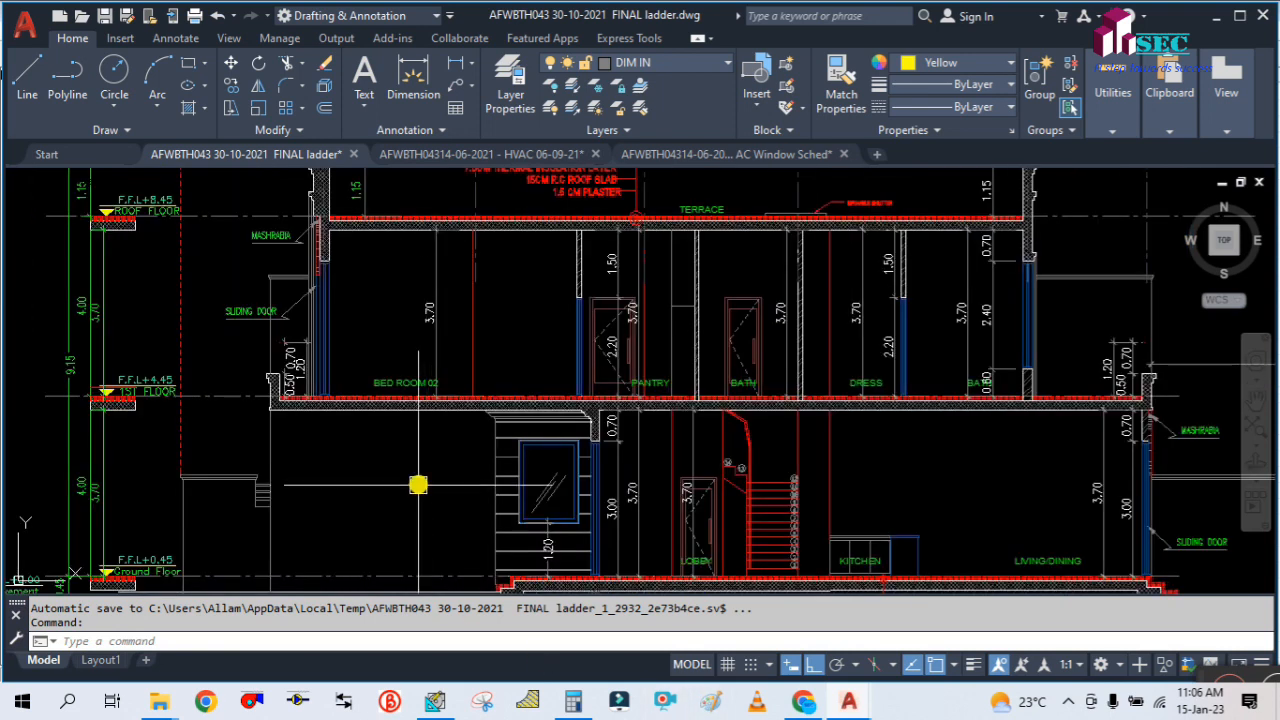
pyautogui.moveTo(414, 453); pyautogui.dragTo(413, 442)
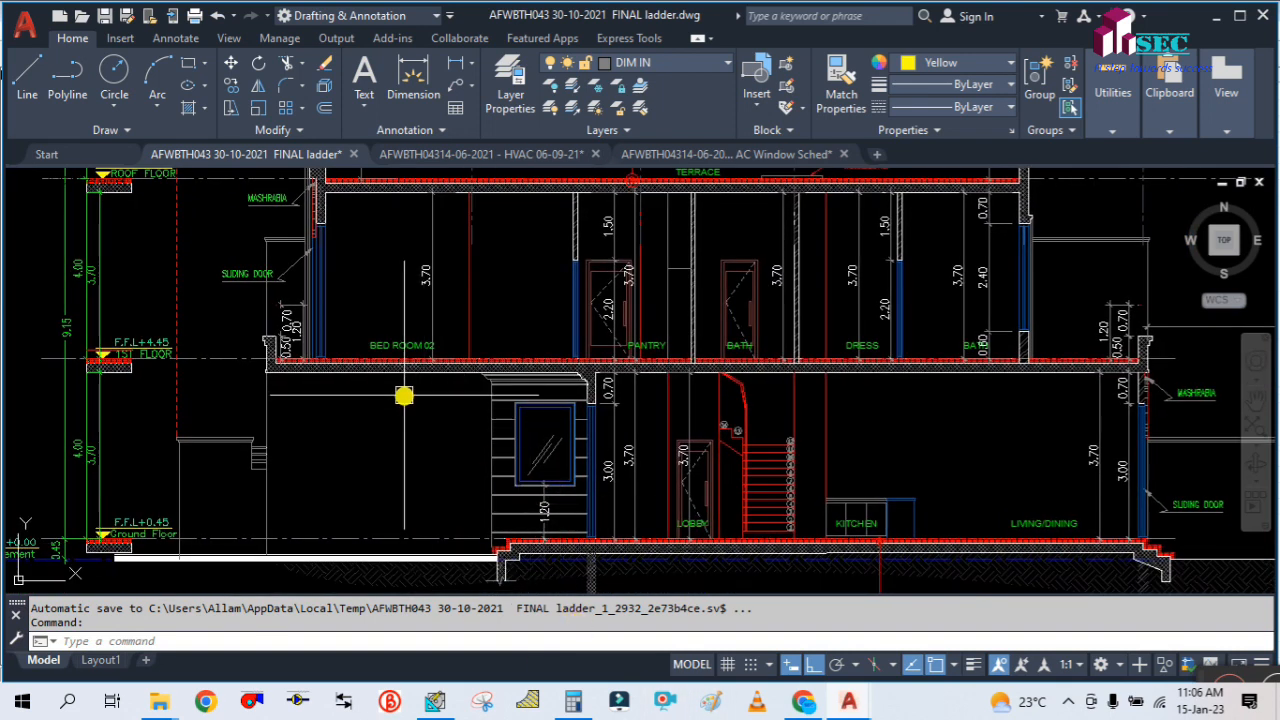
pyautogui.moveTo(410, 414); pyautogui.dragTo(407, 465)
pyautogui.scroll(2, 420, 418)
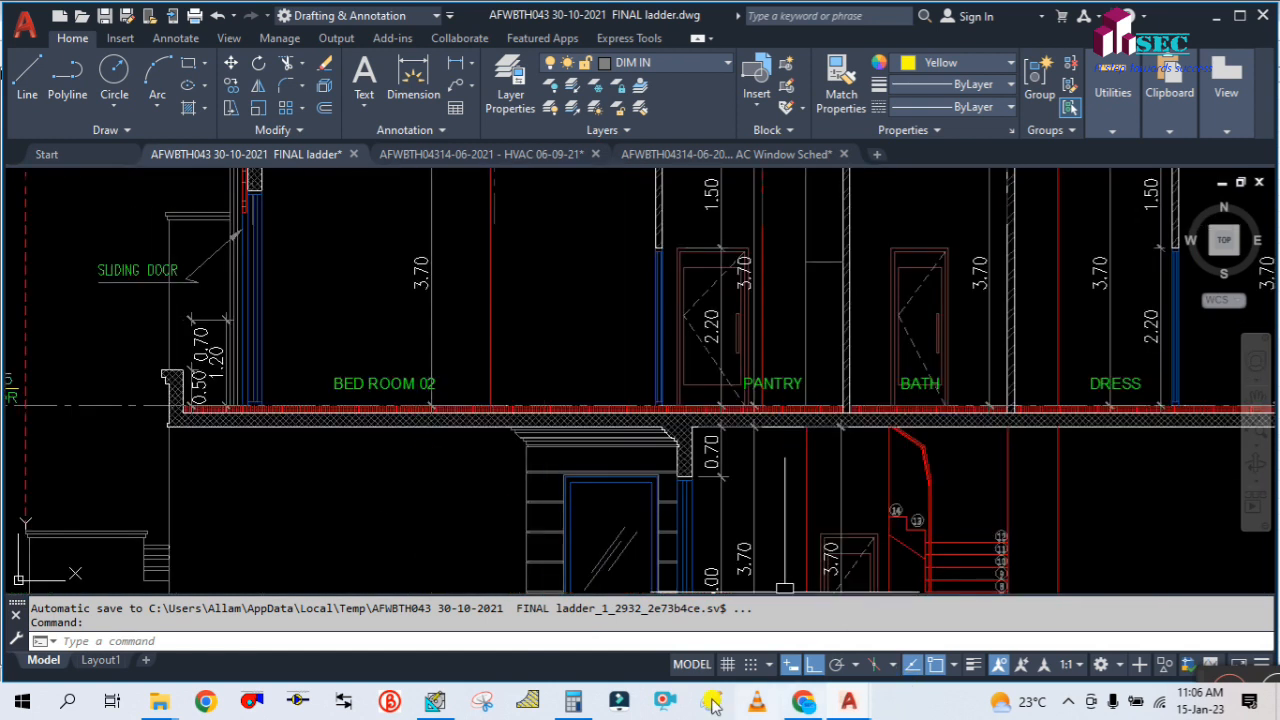
# Switch back to HAP and review Bed Room-1's floor area, total floor U-value and both maximum temperature inputs
pyautogui.click(437, 698)
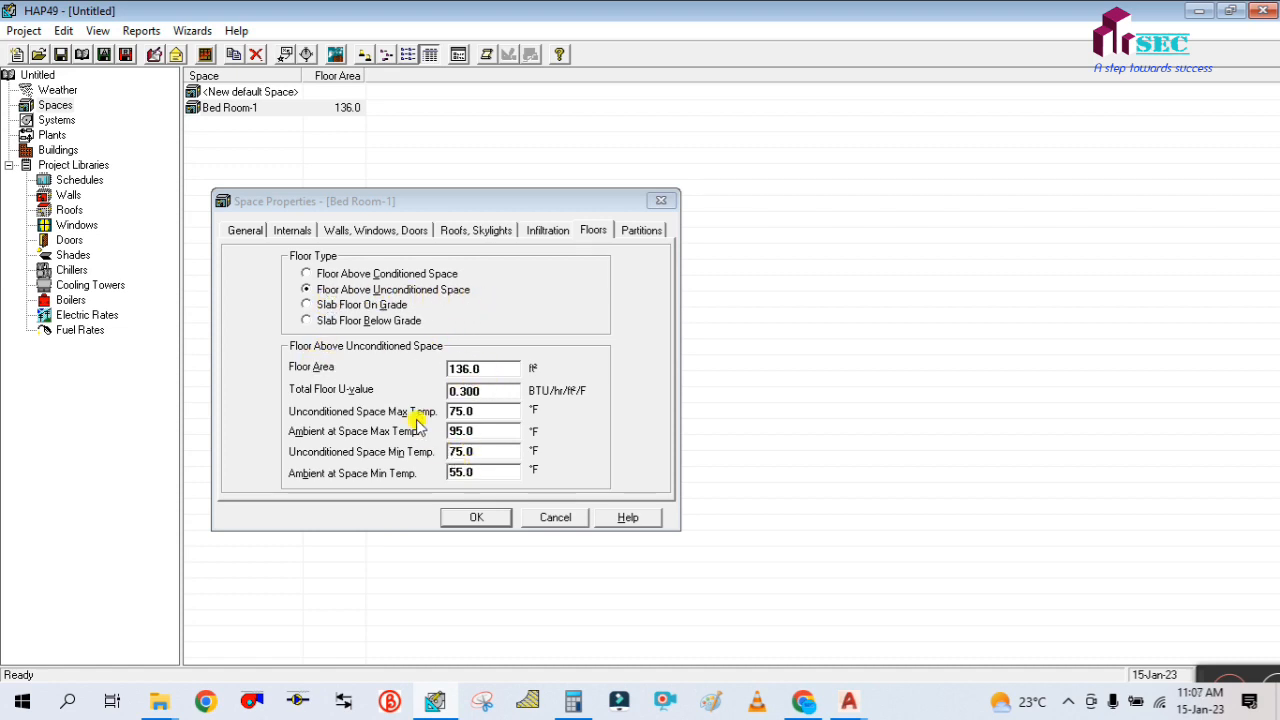
pyautogui.click(485, 368)
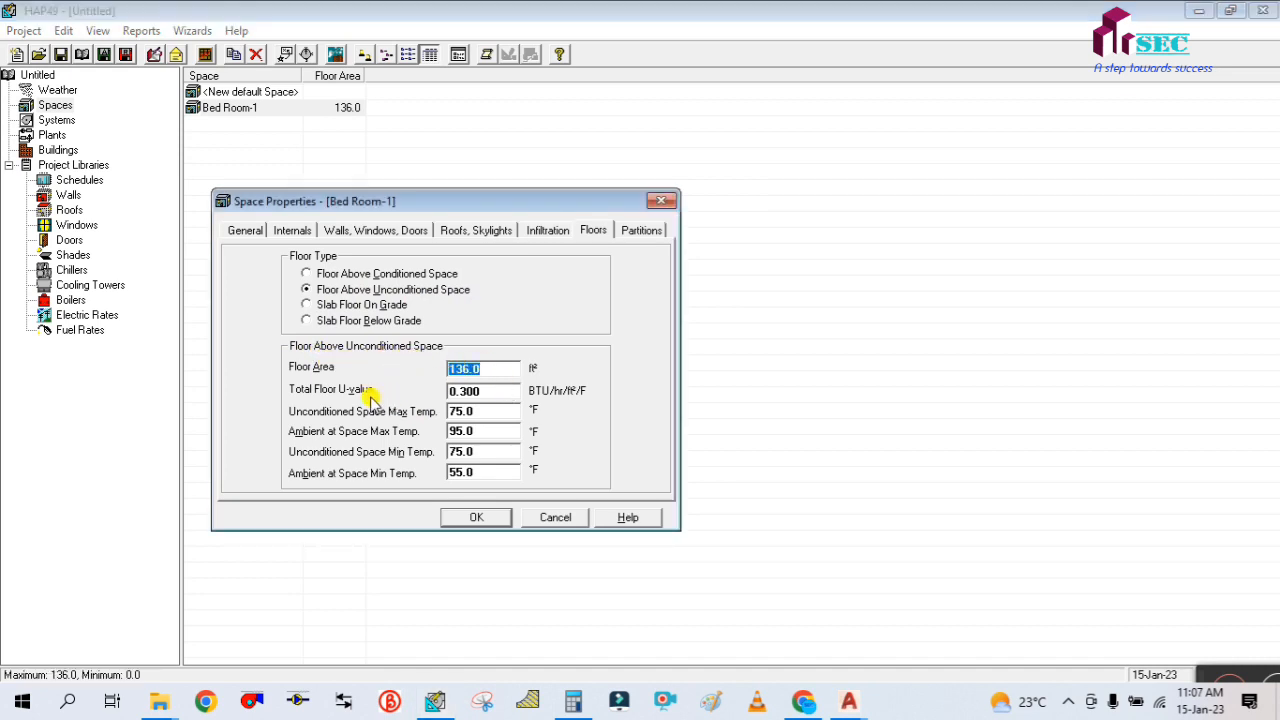
pyautogui.click(488, 392)
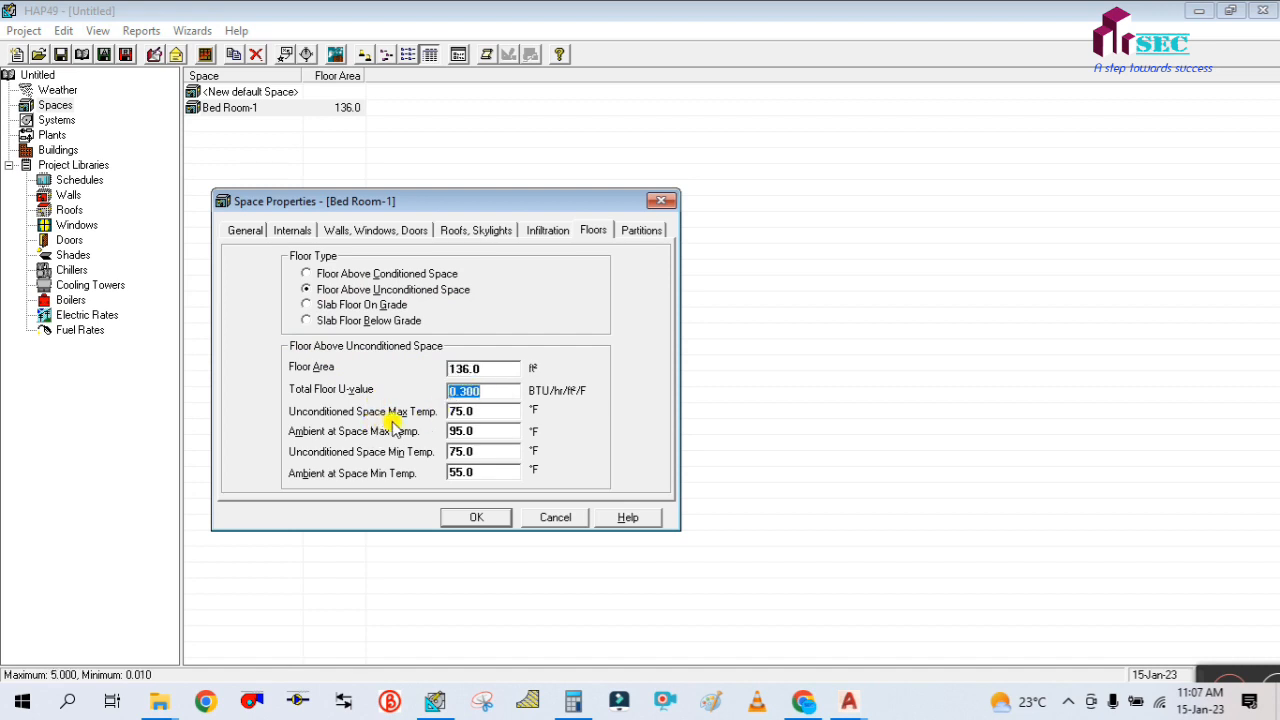
pyautogui.click(491, 411)
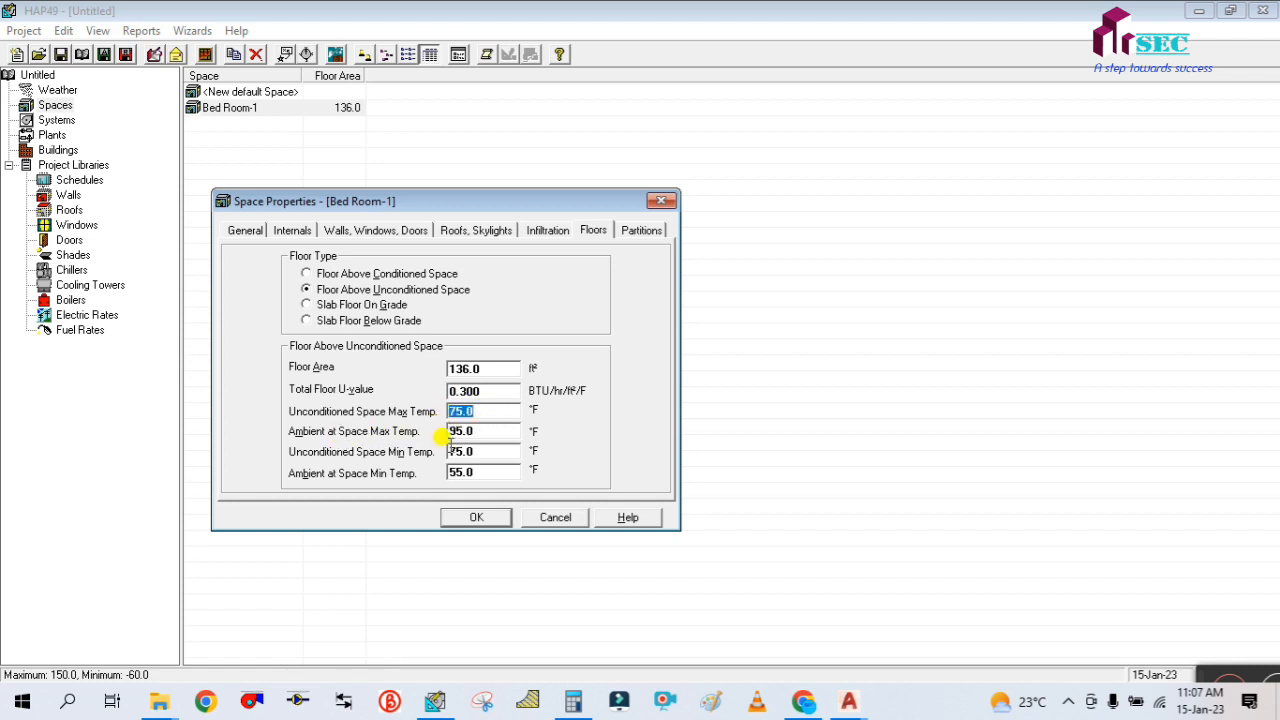
pyautogui.click(489, 431)
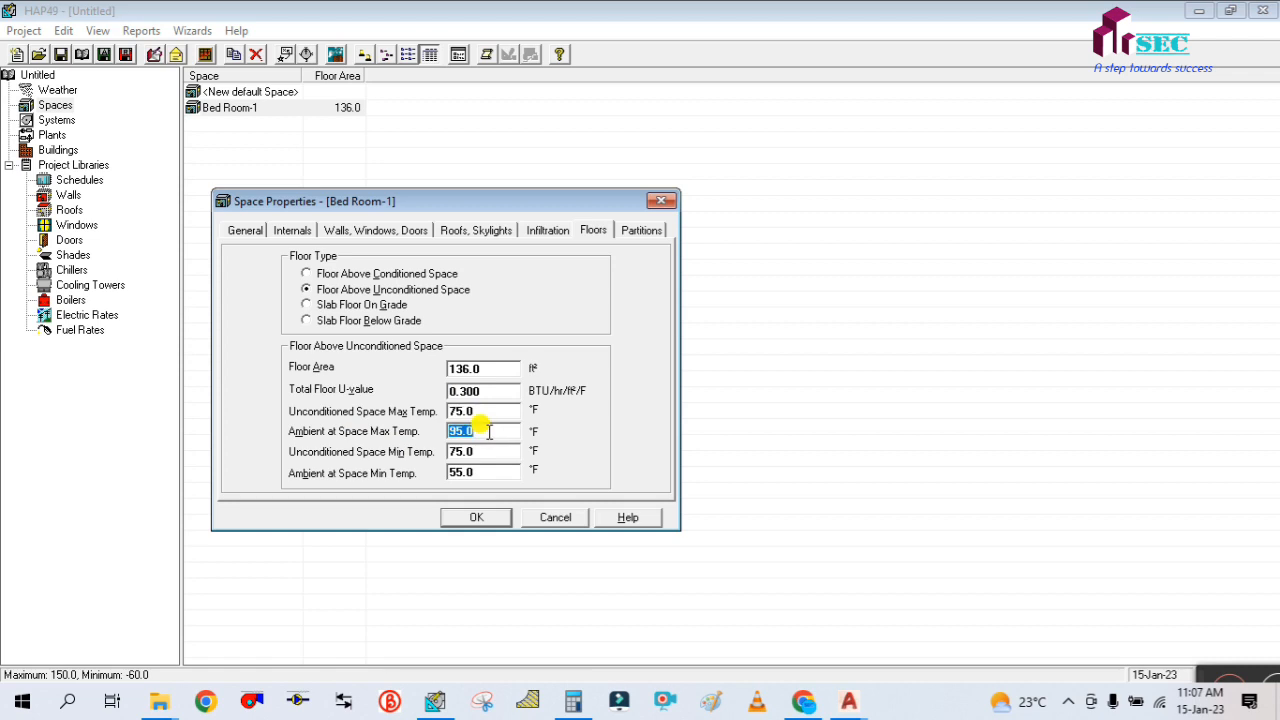
# Launch ASHRAE Climatic Data, place it beside the space properties, and show cooling data instead of heating data
pyautogui.click(23, 703)
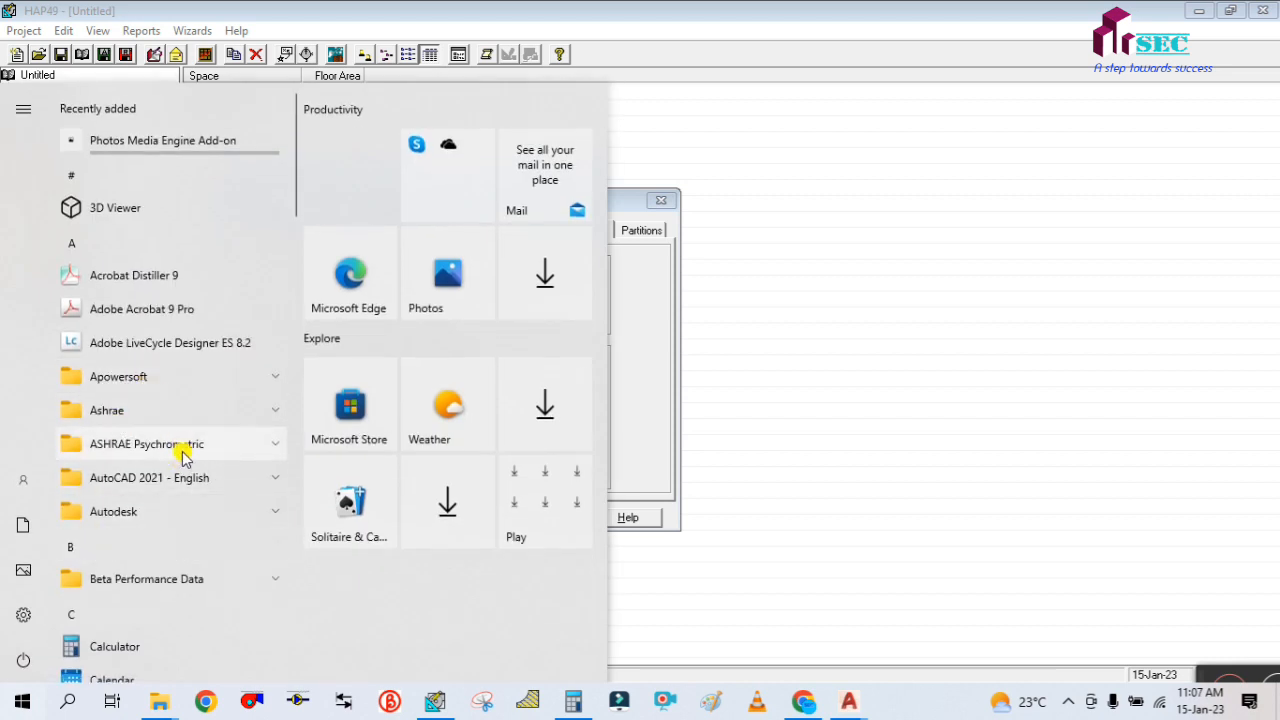
pyautogui.click(212, 446)
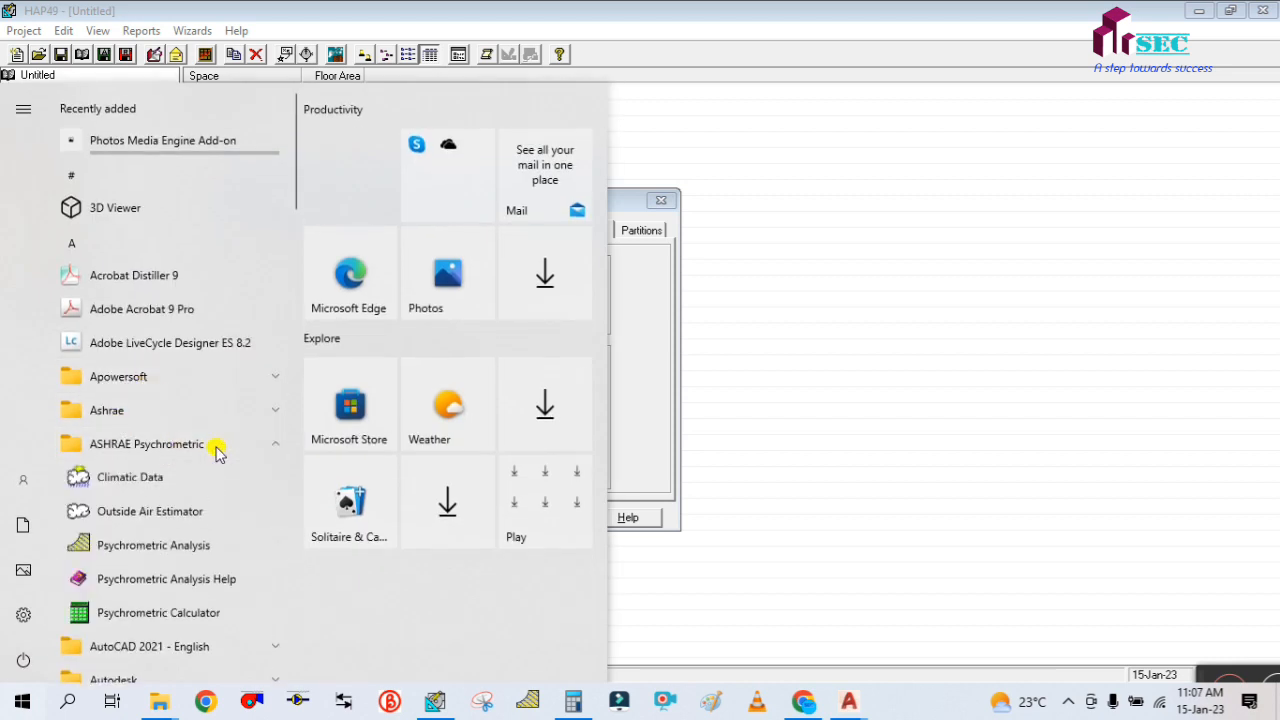
pyautogui.click(137, 479)
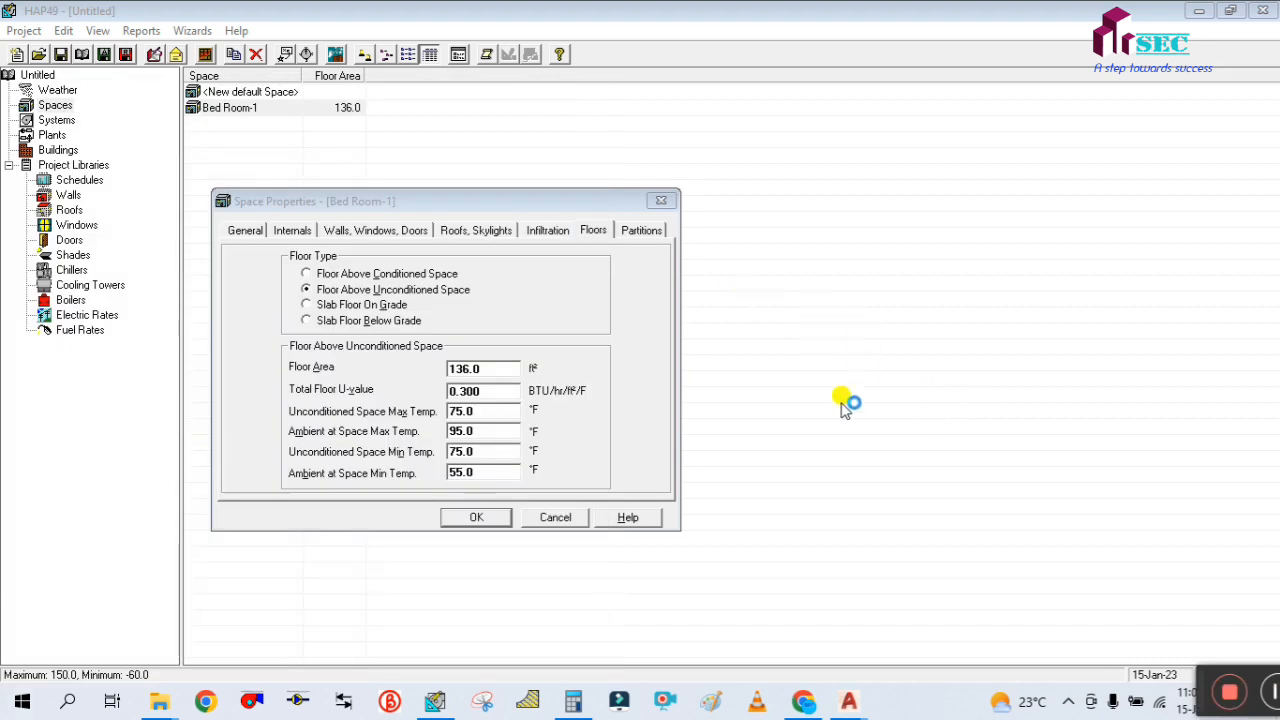
pyautogui.moveTo(305, 352); pyautogui.dragTo(934, 186)
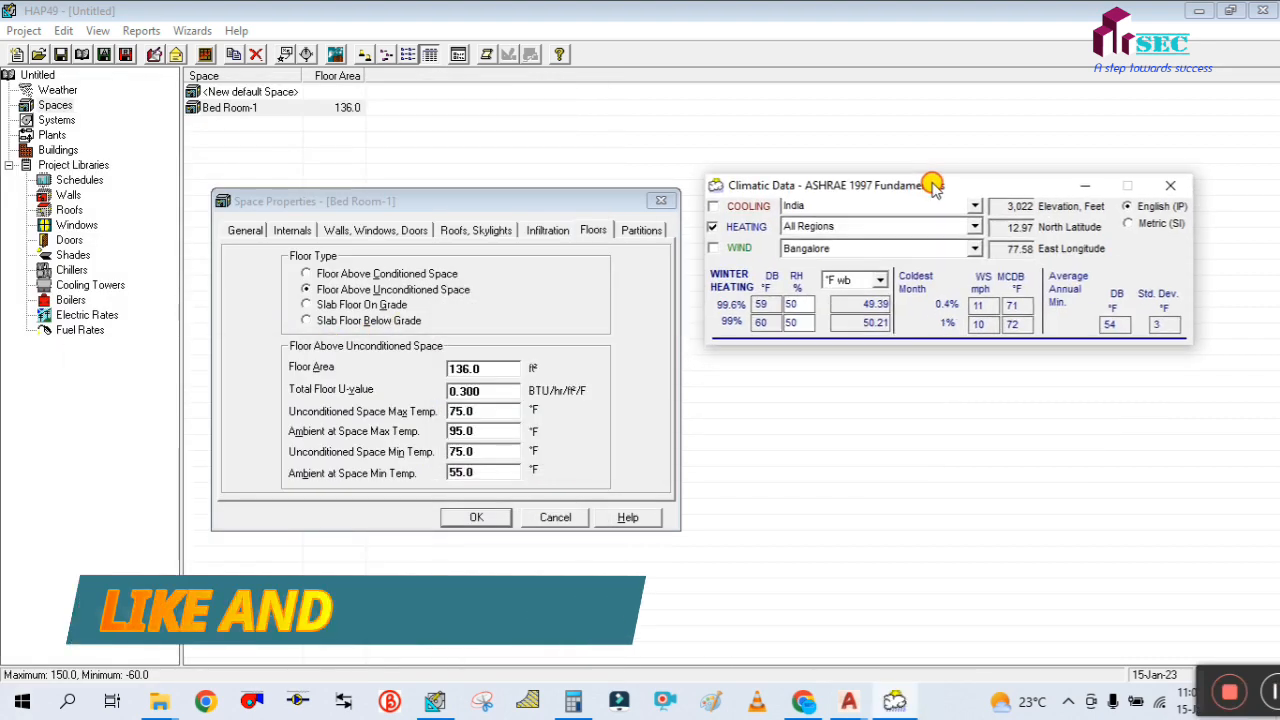
pyautogui.click(711, 207)
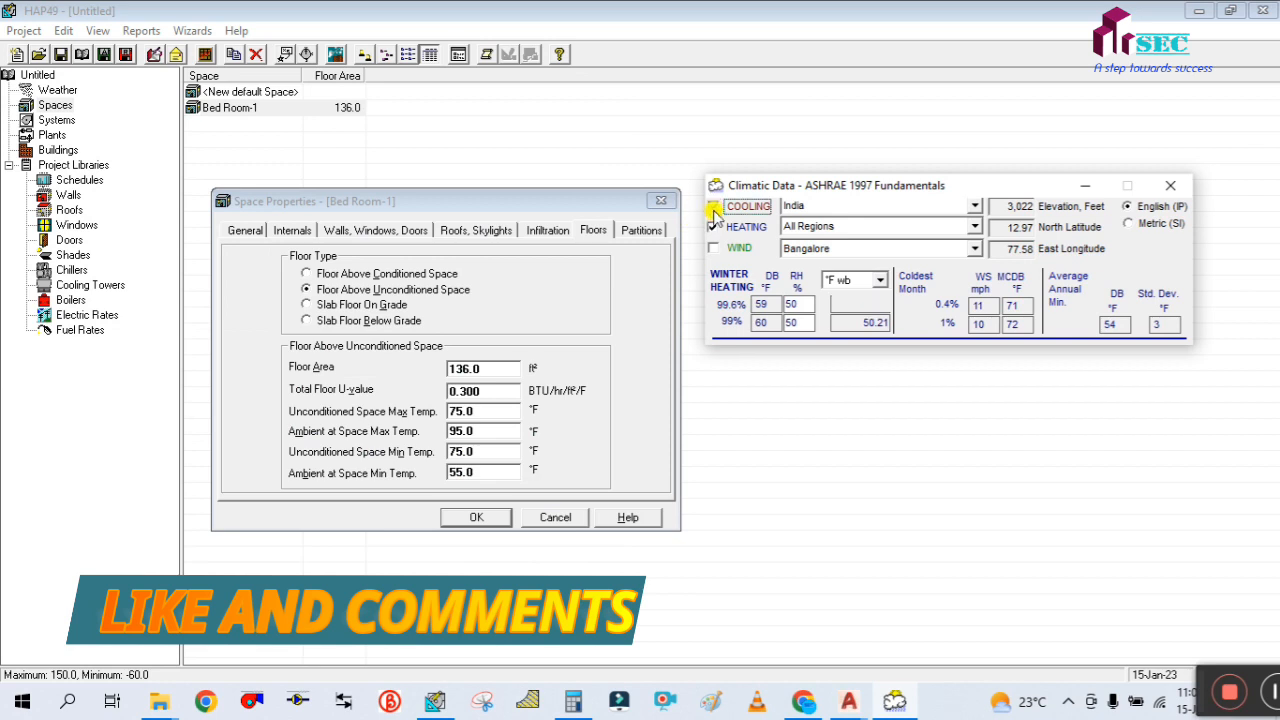
pyautogui.click(713, 227)
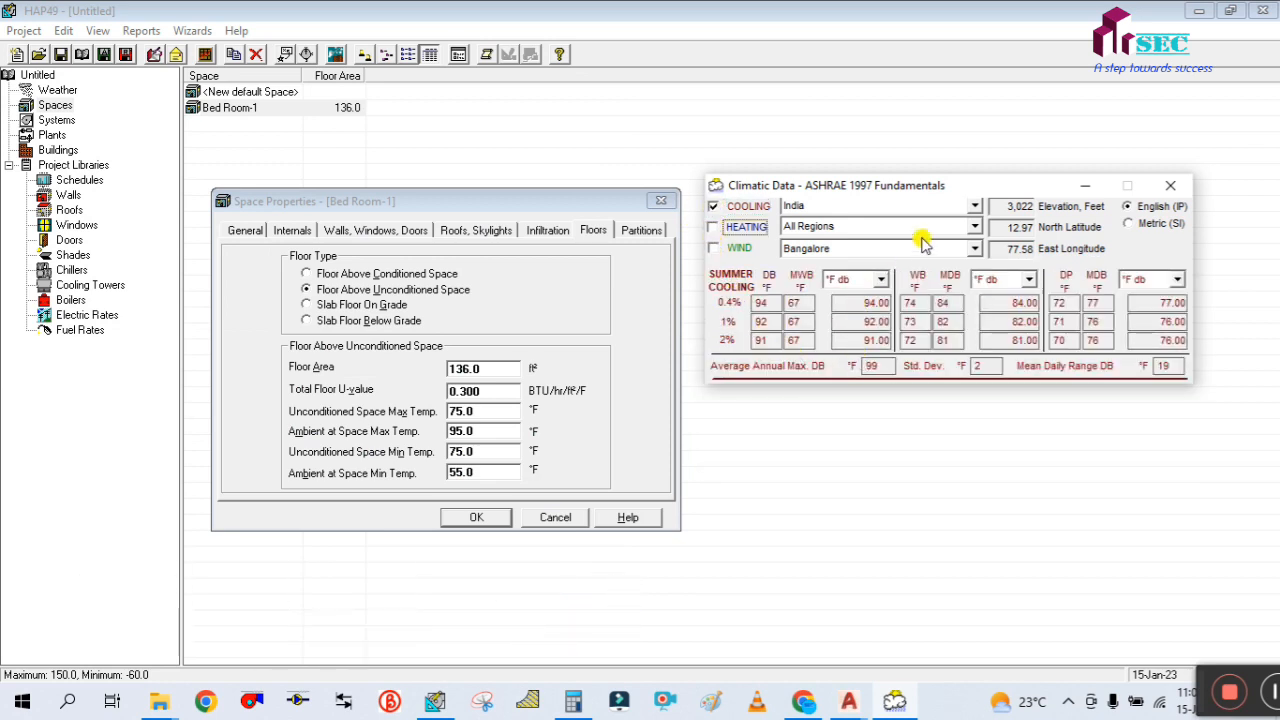
# Set the climatic data location to United Arab Emirates, All Regions, Dubai
pyautogui.click(974, 205)
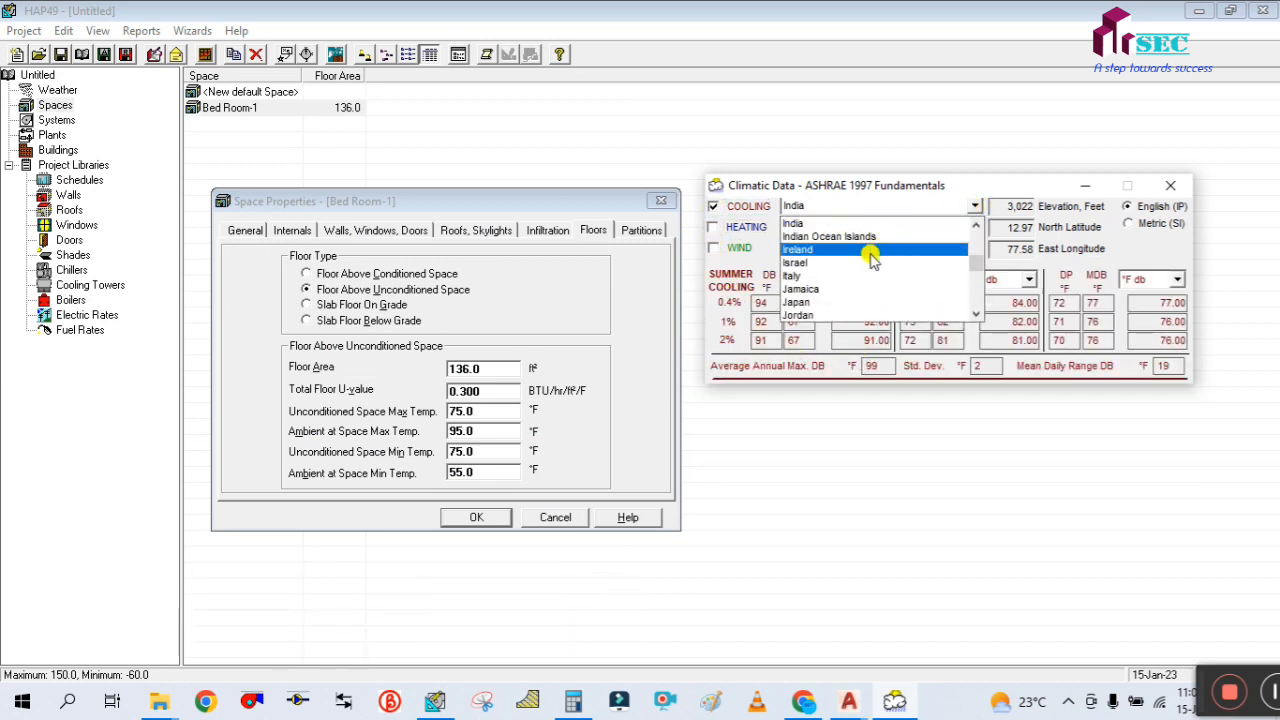
pyautogui.scroll(5, 880, 255)
pyautogui.scroll(-15, 868, 262)
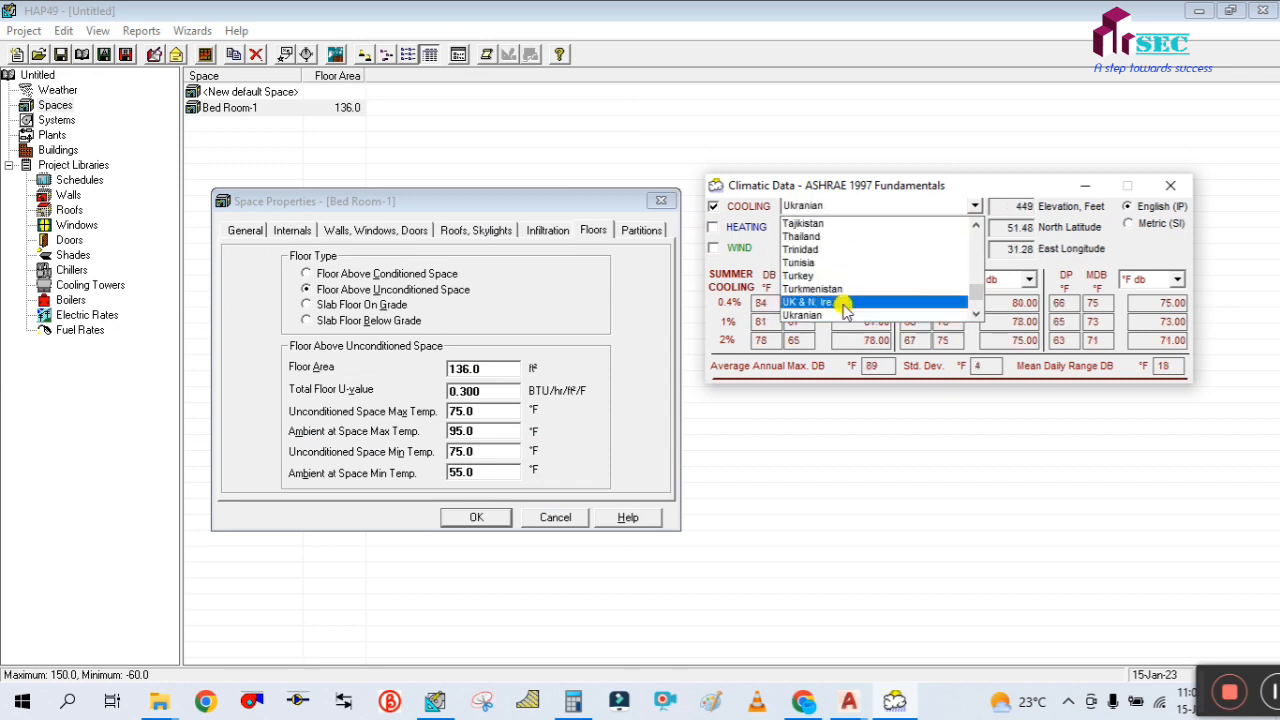
pyautogui.scroll(-2, 846, 305)
pyautogui.click(820, 250)
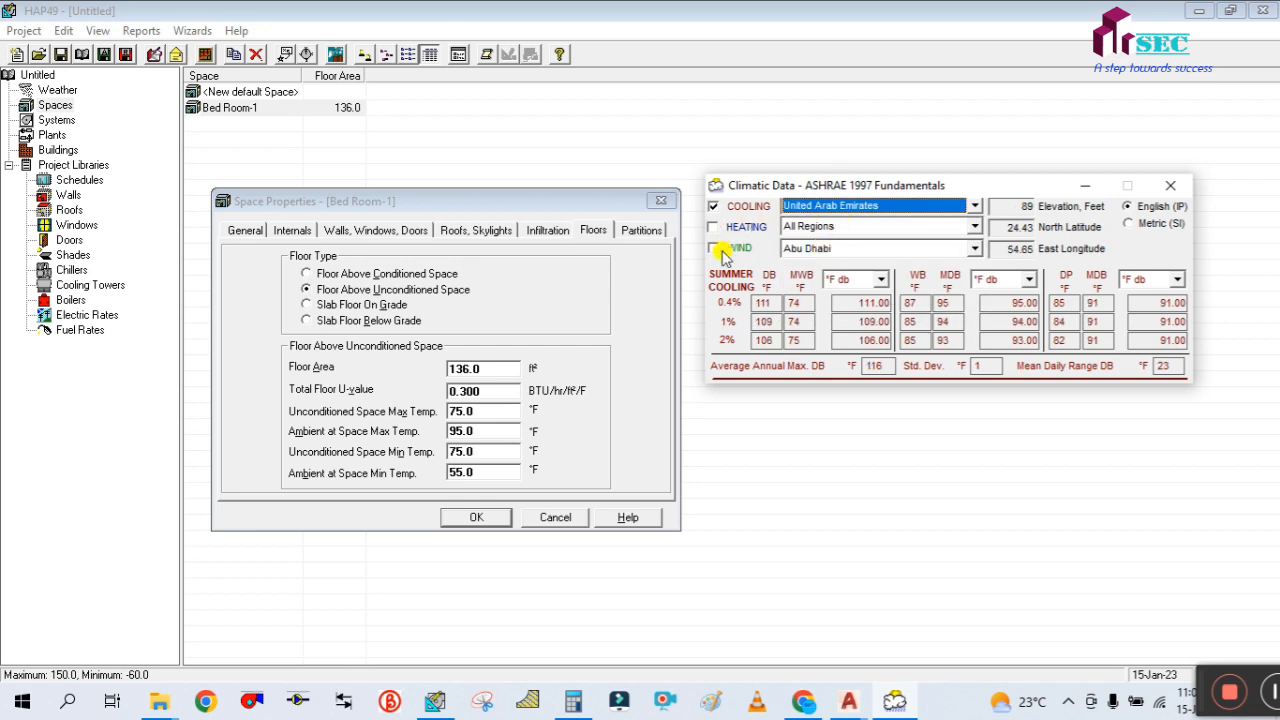
pyautogui.moveTo(463, 203); pyautogui.dragTo(454, 185)
pyautogui.click(972, 228)
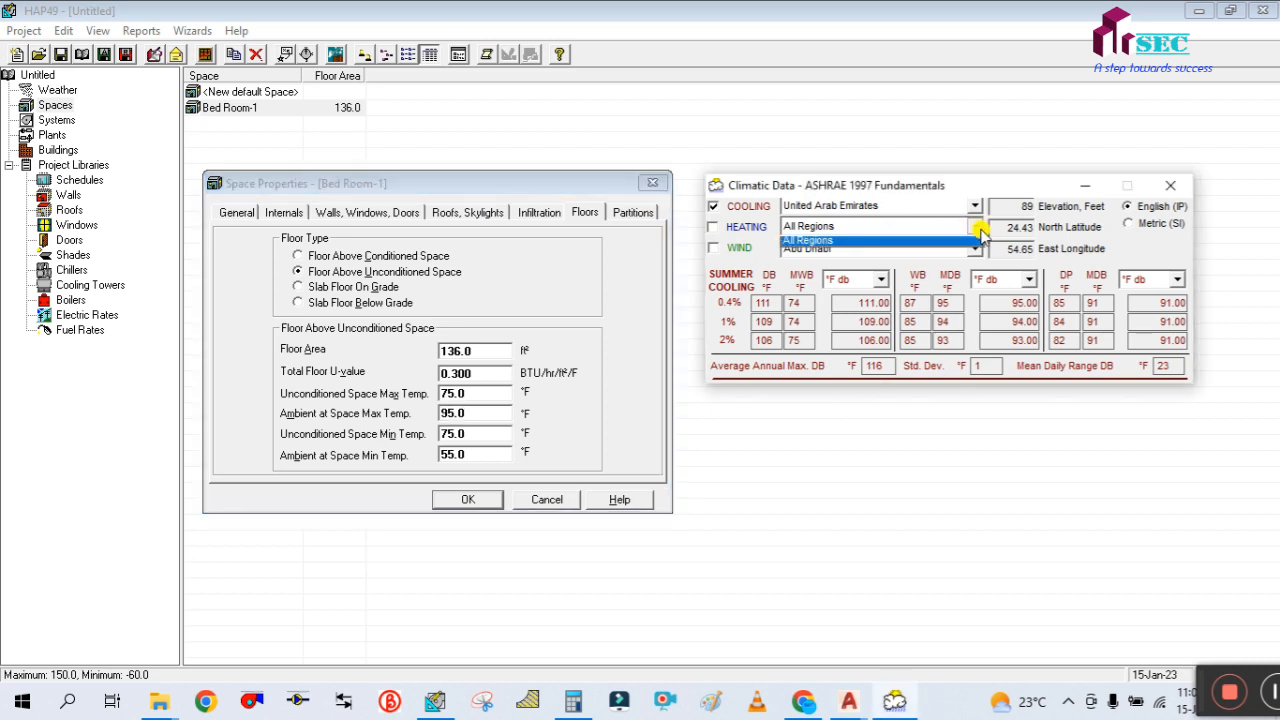
pyautogui.click(862, 243)
pyautogui.click(838, 250)
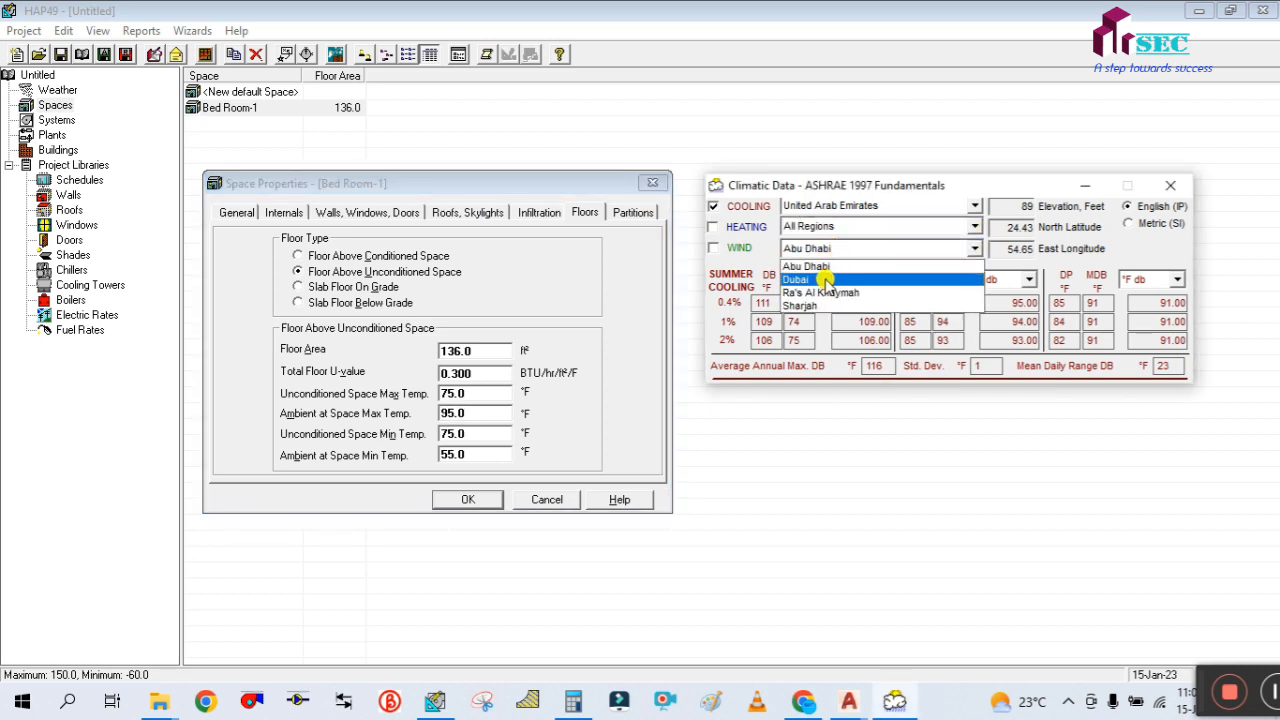
pyautogui.click(825, 280)
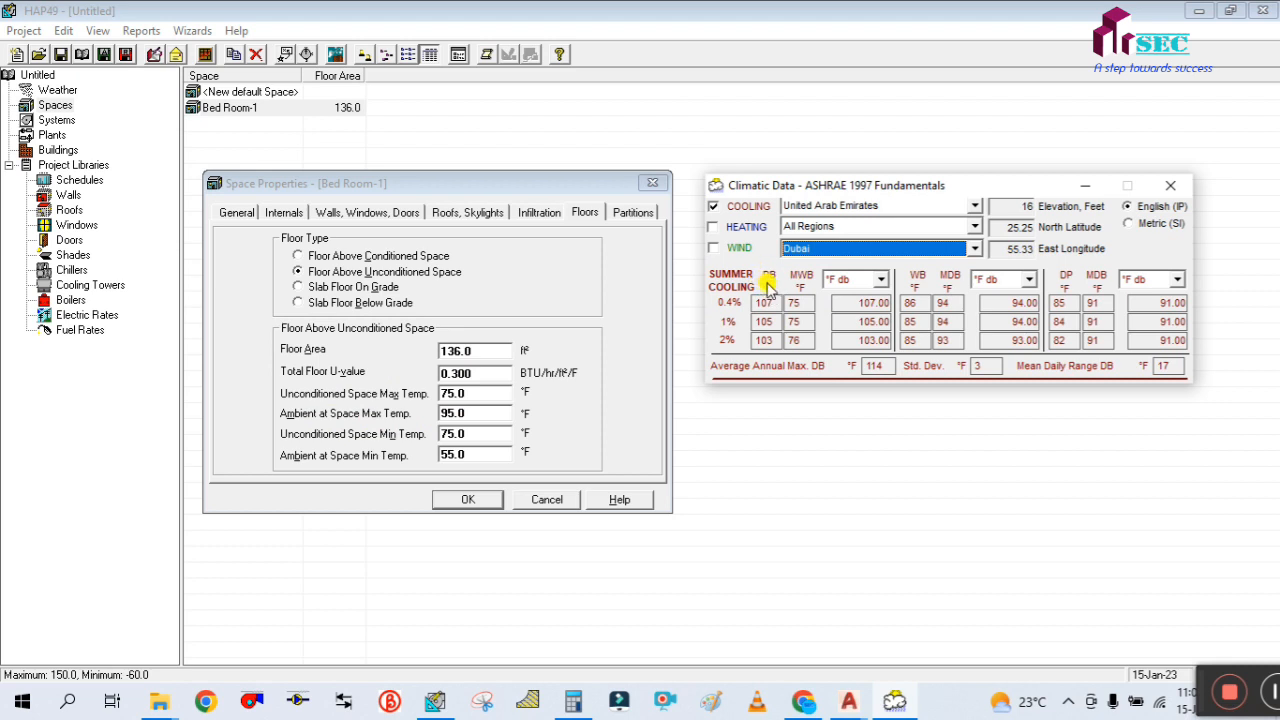
# Set Bed Room-1's Ambient at Space Max Temp. to 107 °F in HAP
pyautogui.click(476, 412)
pyautogui.moveTo(472, 413); pyautogui.dragTo(436, 400)
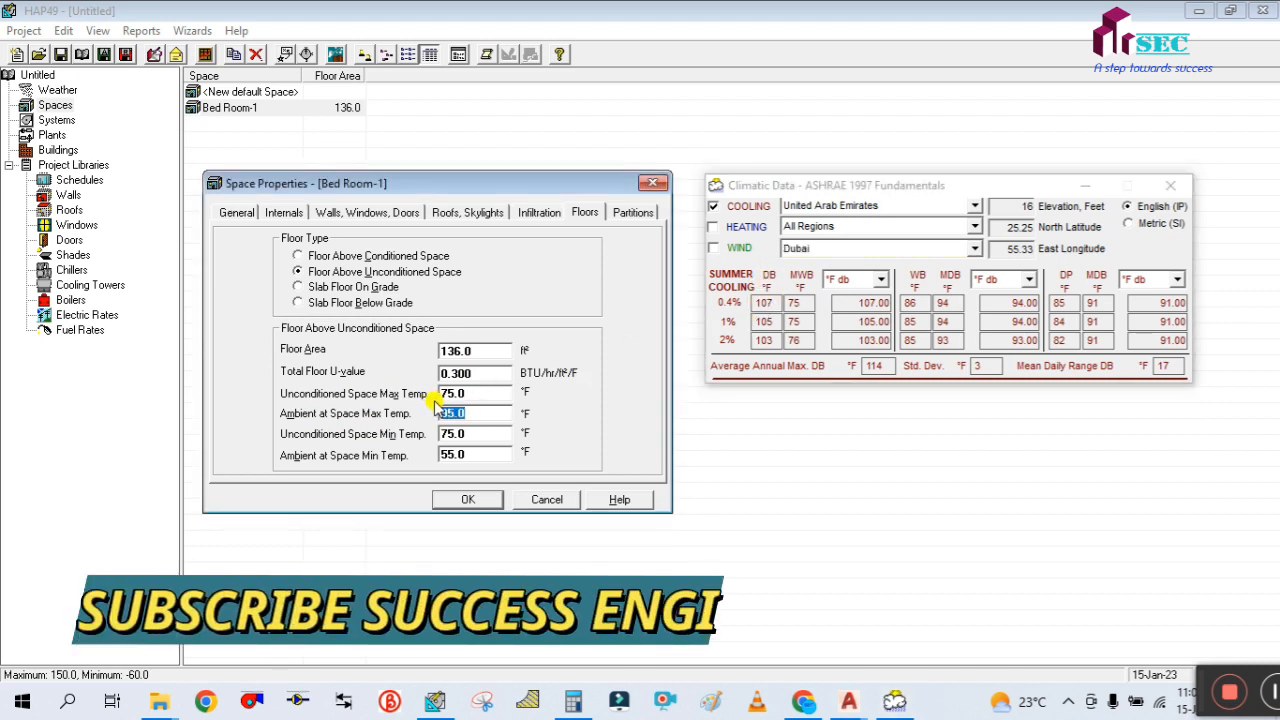
pyautogui.write('107')
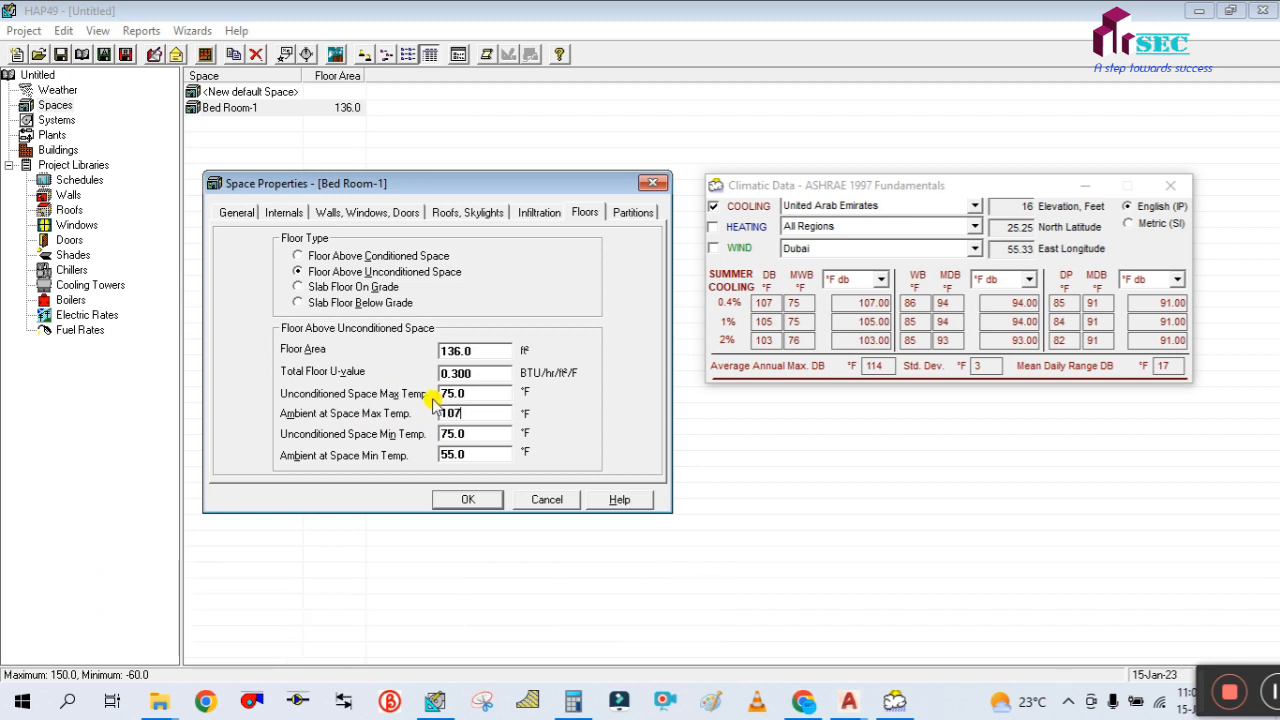
pyautogui.doubleClick(491, 392)
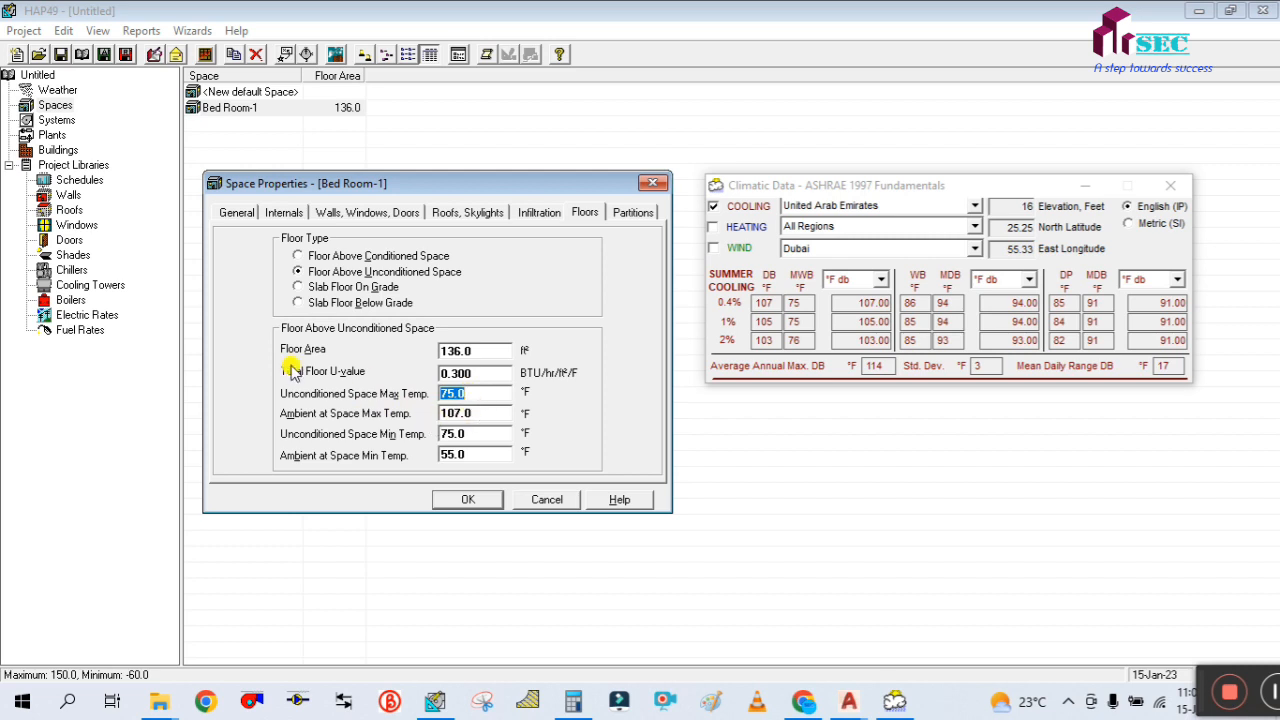
pyautogui.click(485, 413)
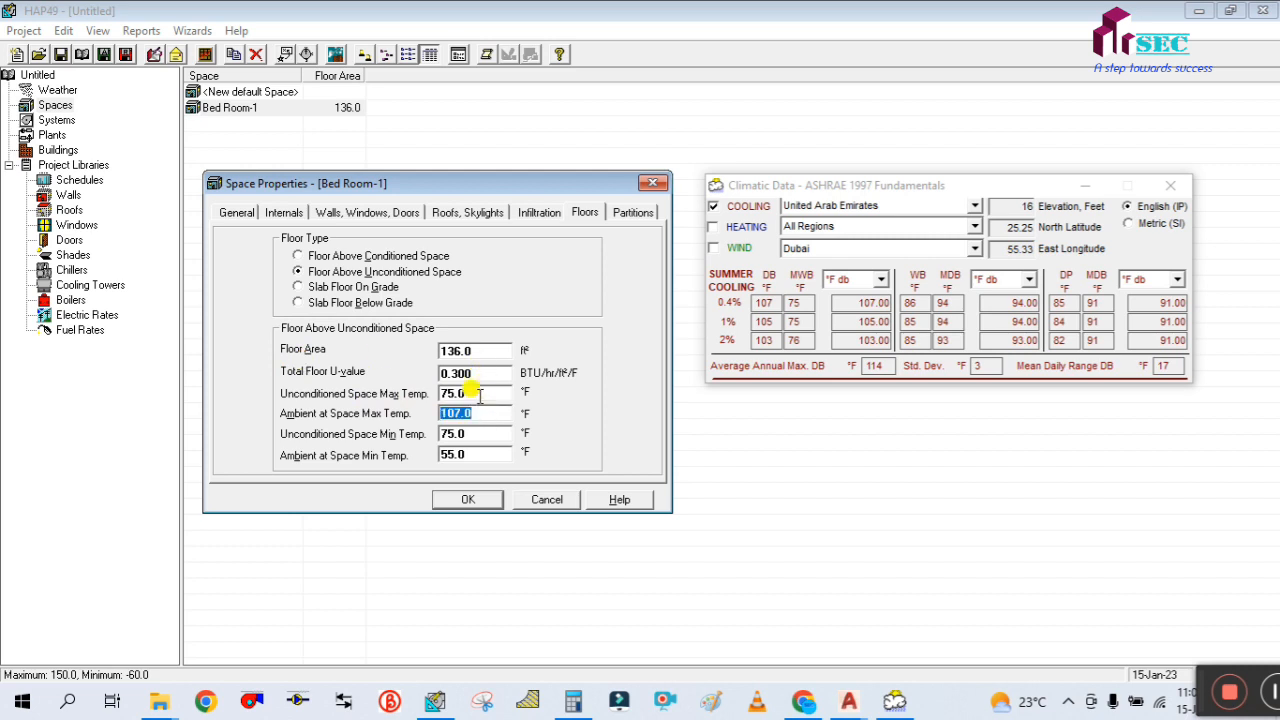
# Switch to Calculator and minimise the Climatic Data window that covers it
pyautogui.click(570, 701)
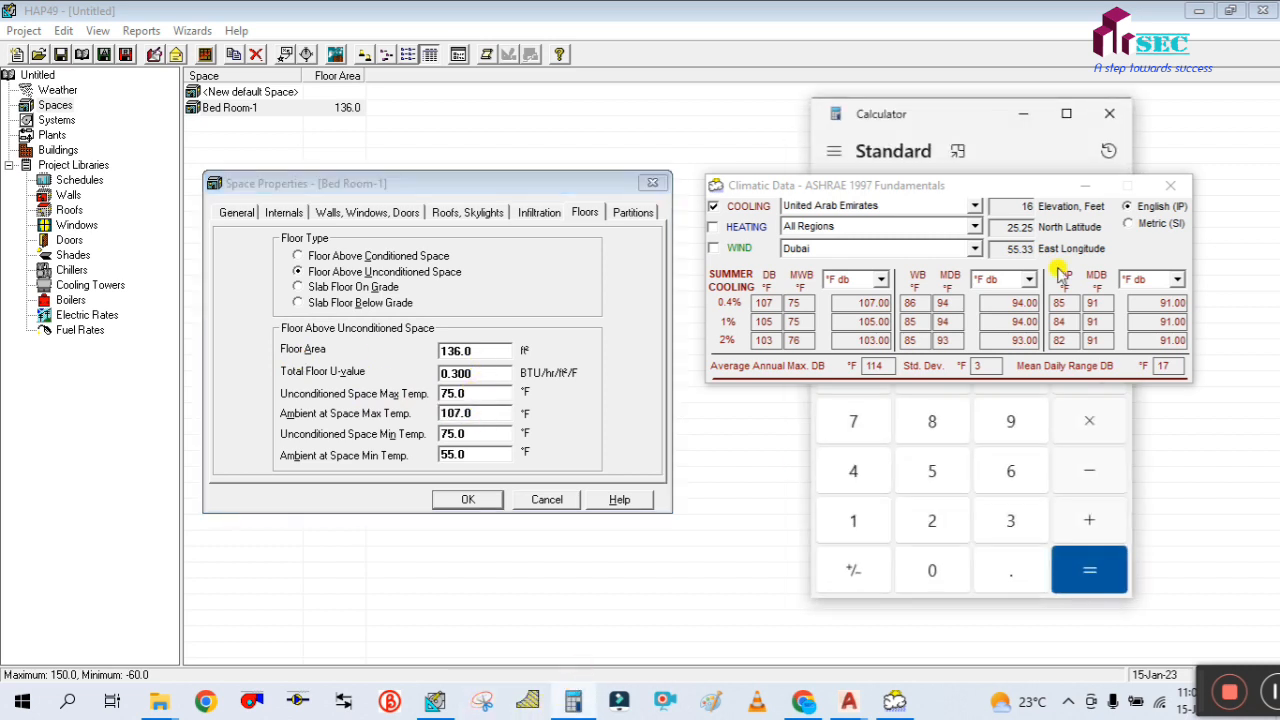
pyautogui.click(1023, 110)
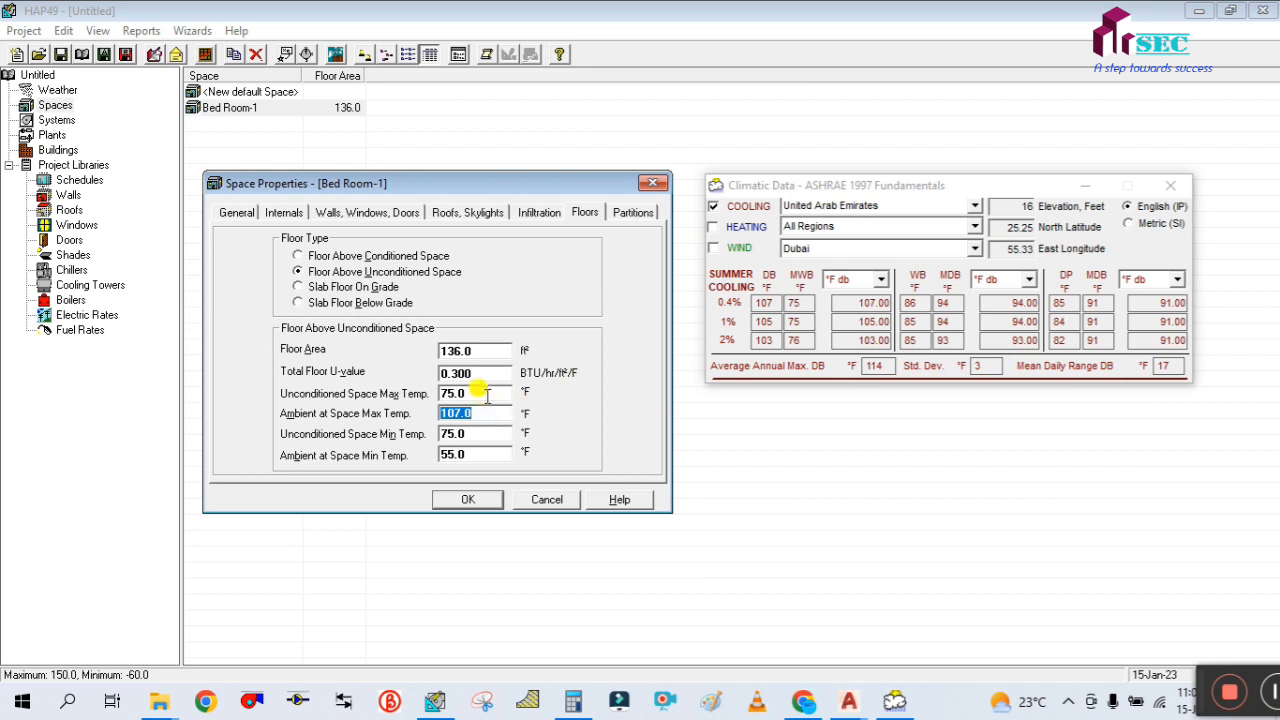
pyautogui.click(485, 393)
pyautogui.click(572, 701)
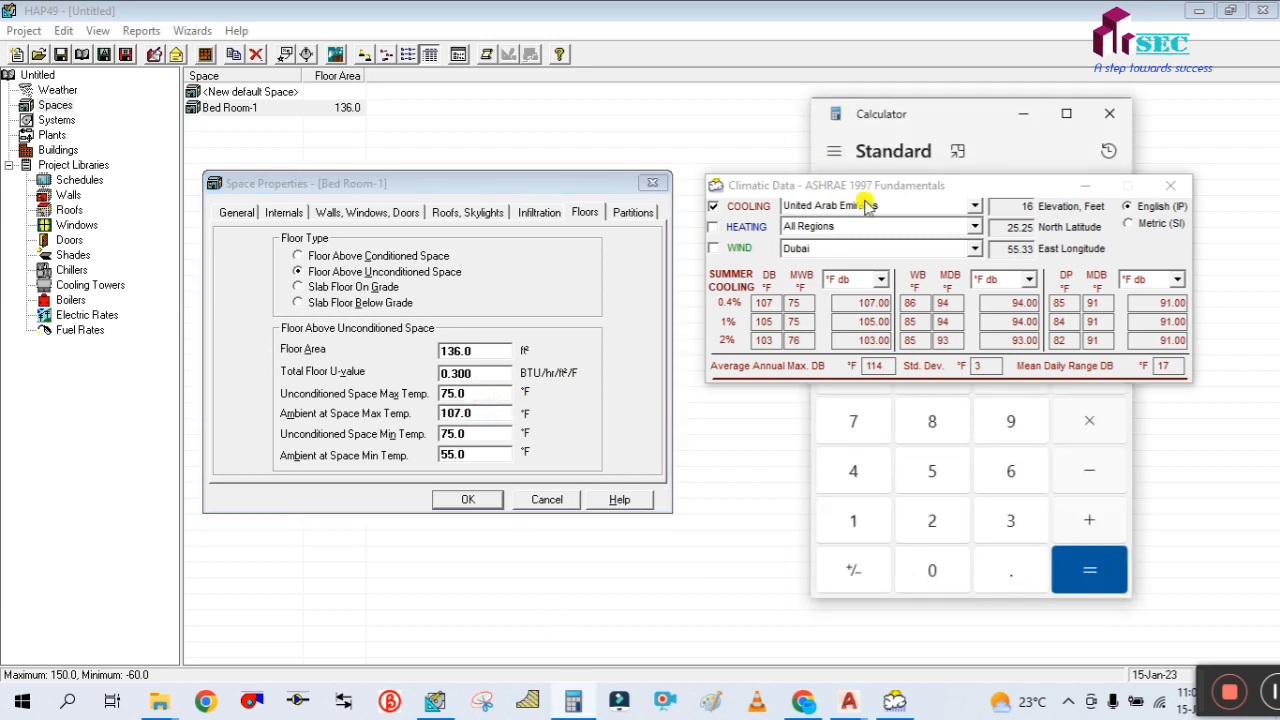
pyautogui.click(1086, 186)
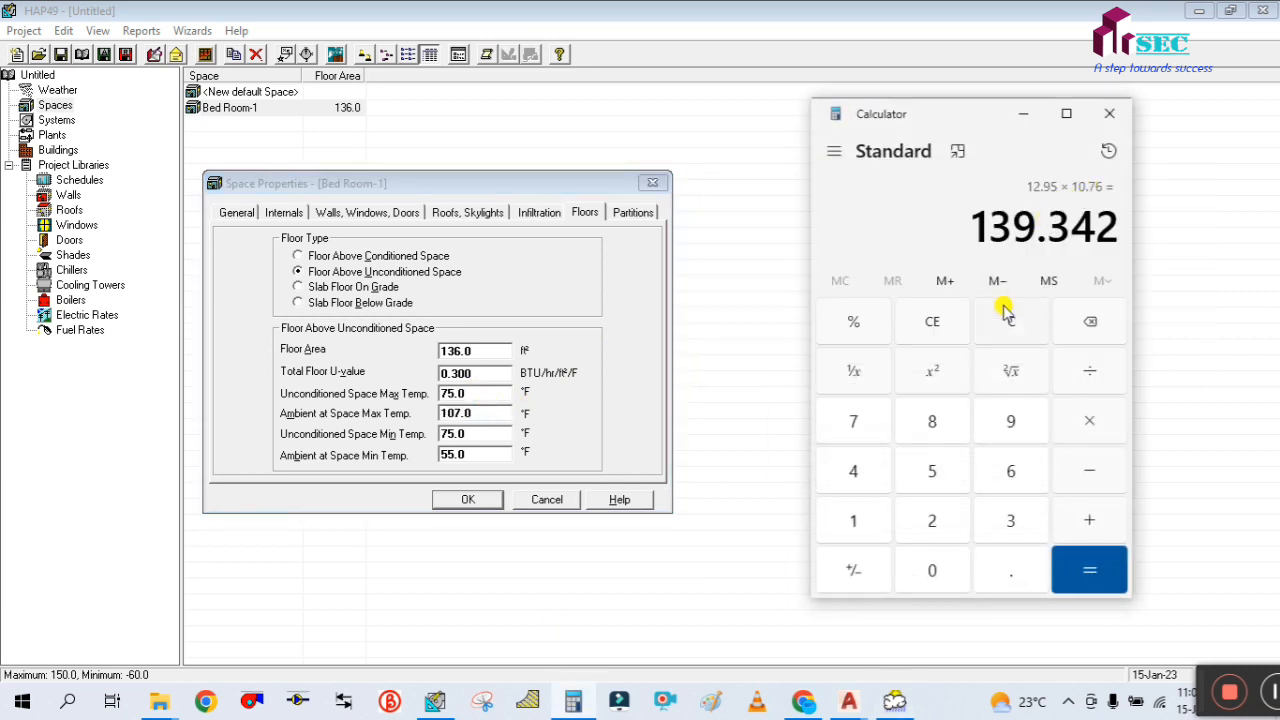
# Calculate 107 − 5, minimise Calculator, and set Bed Room-1's Unconditioned Space Max Temp. to 102 °F in HAP
pyautogui.click(998, 323)
pyautogui.click(880, 520)
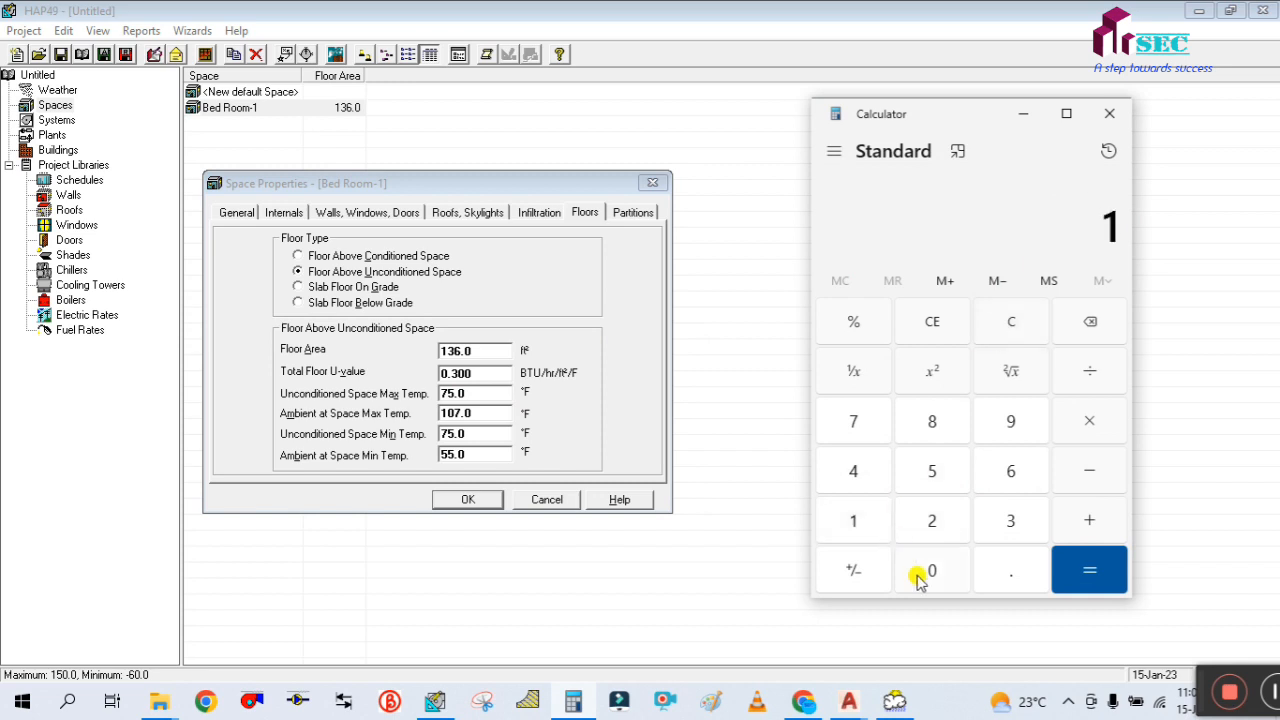
pyautogui.click(920, 570)
pyautogui.click(853, 421)
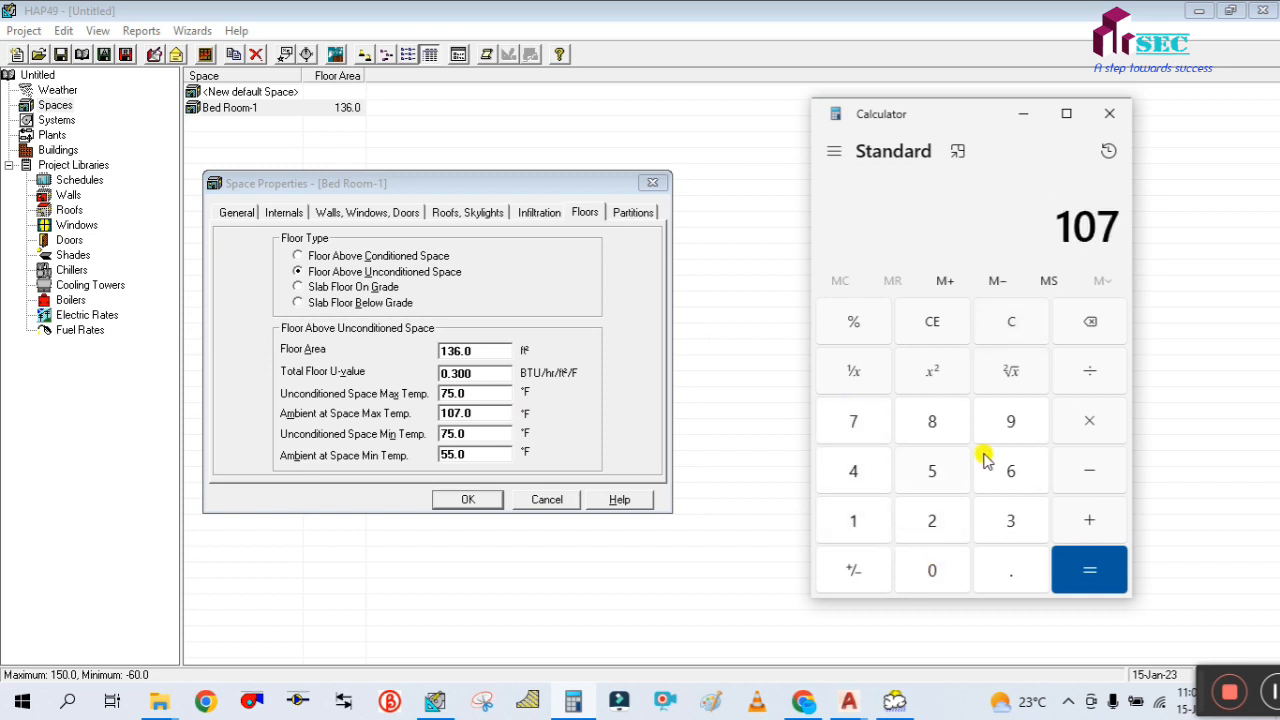
pyautogui.click(1089, 470)
pyautogui.click(932, 471)
pyautogui.click(1089, 570)
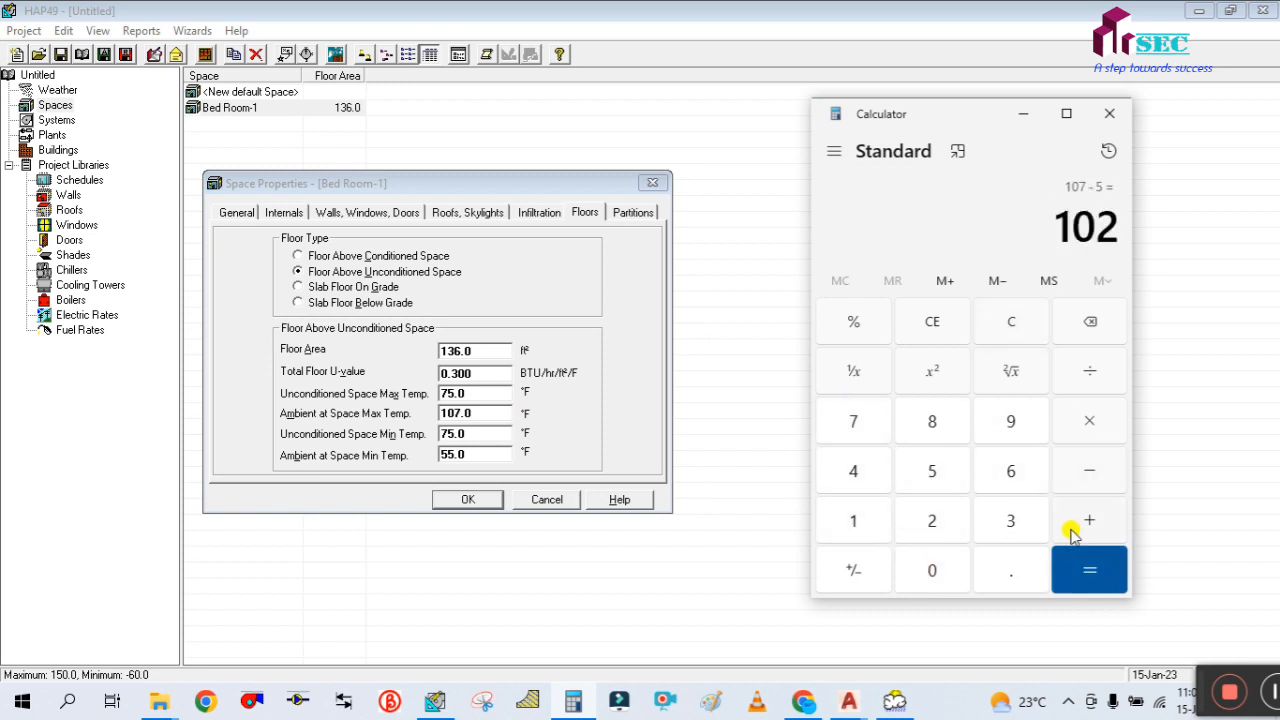
pyautogui.click(1023, 113)
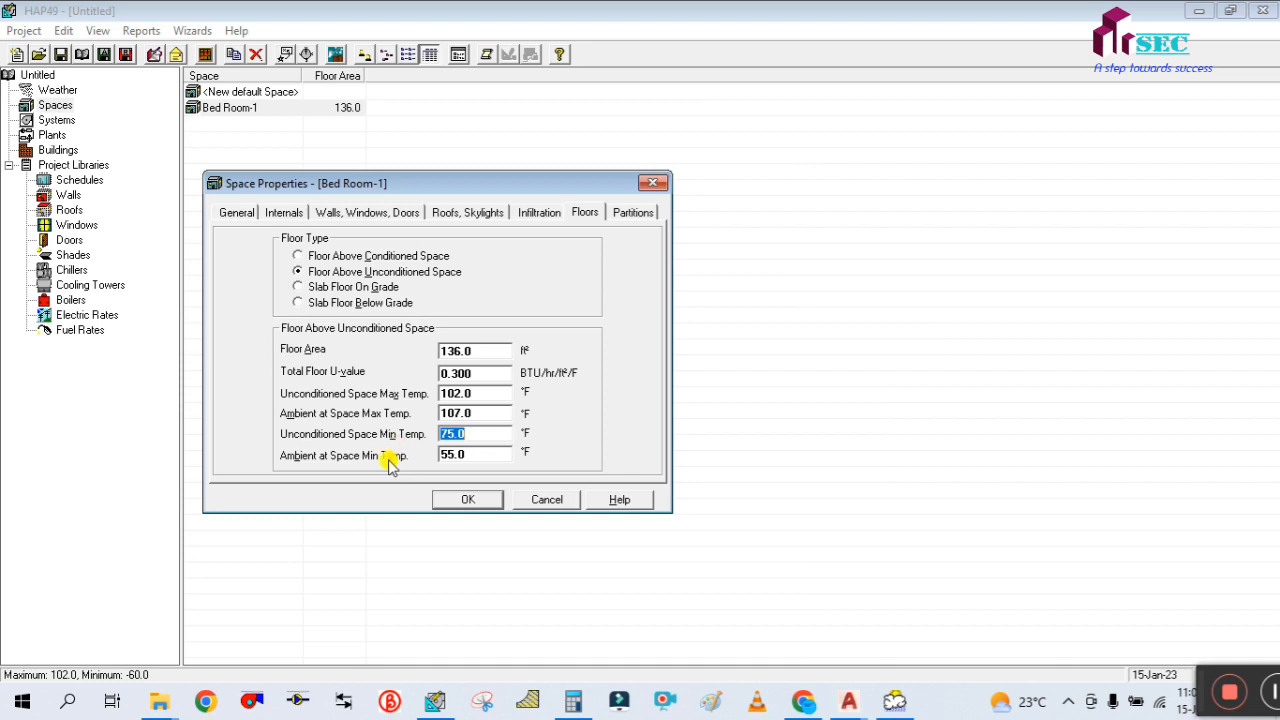
# Review Bed Room-1's Unconditioned Space Min Temp. and Ambient at Space Min Temp. inputs
pyautogui.click(487, 457)
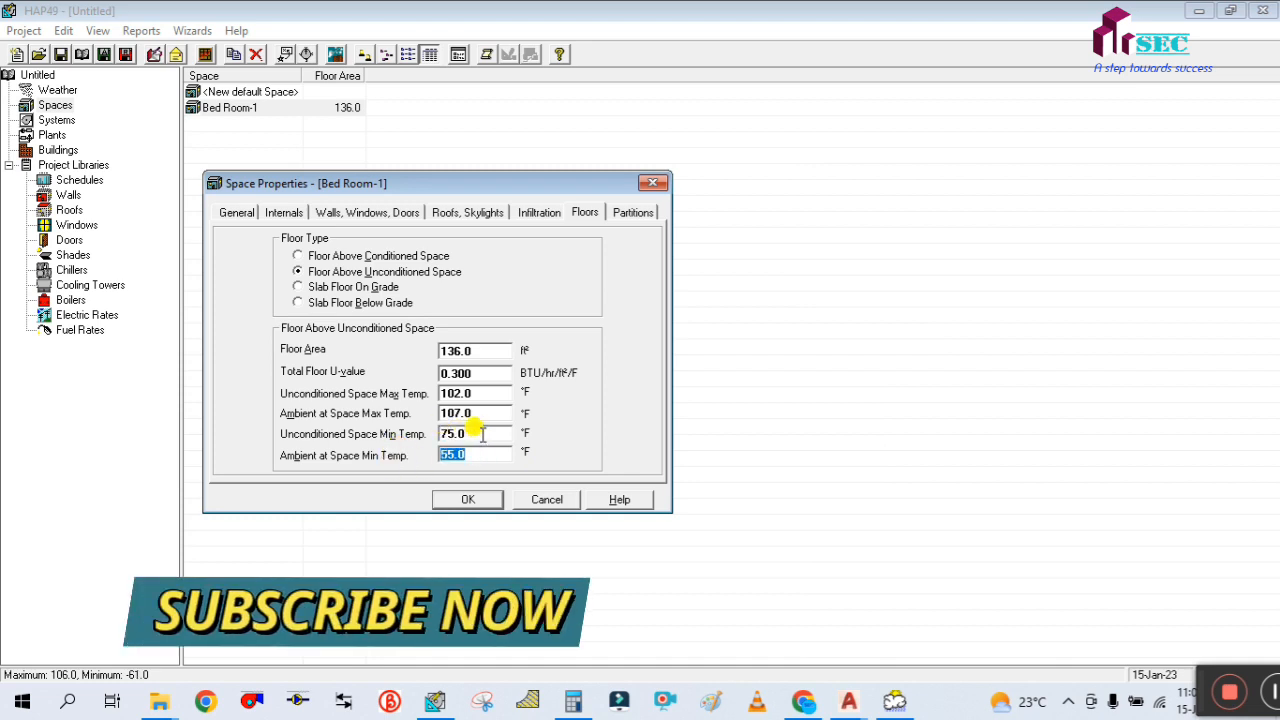
pyautogui.click(480, 433)
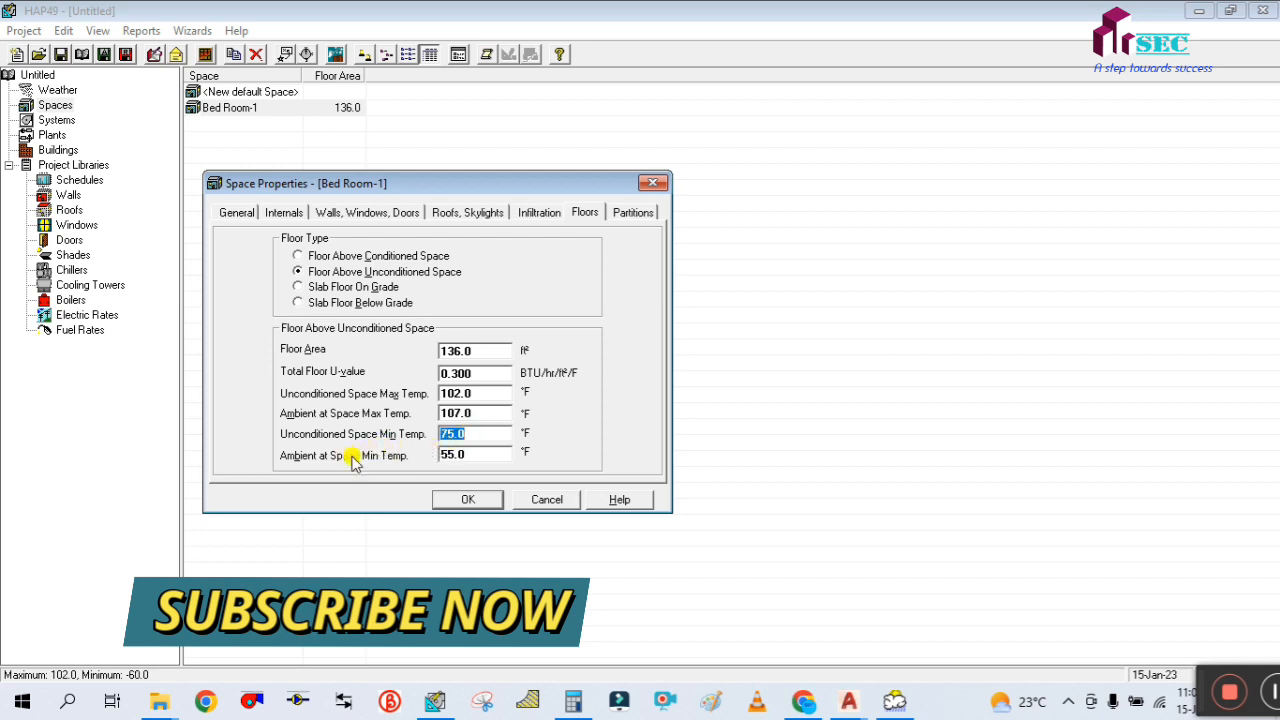
pyautogui.click(487, 455)
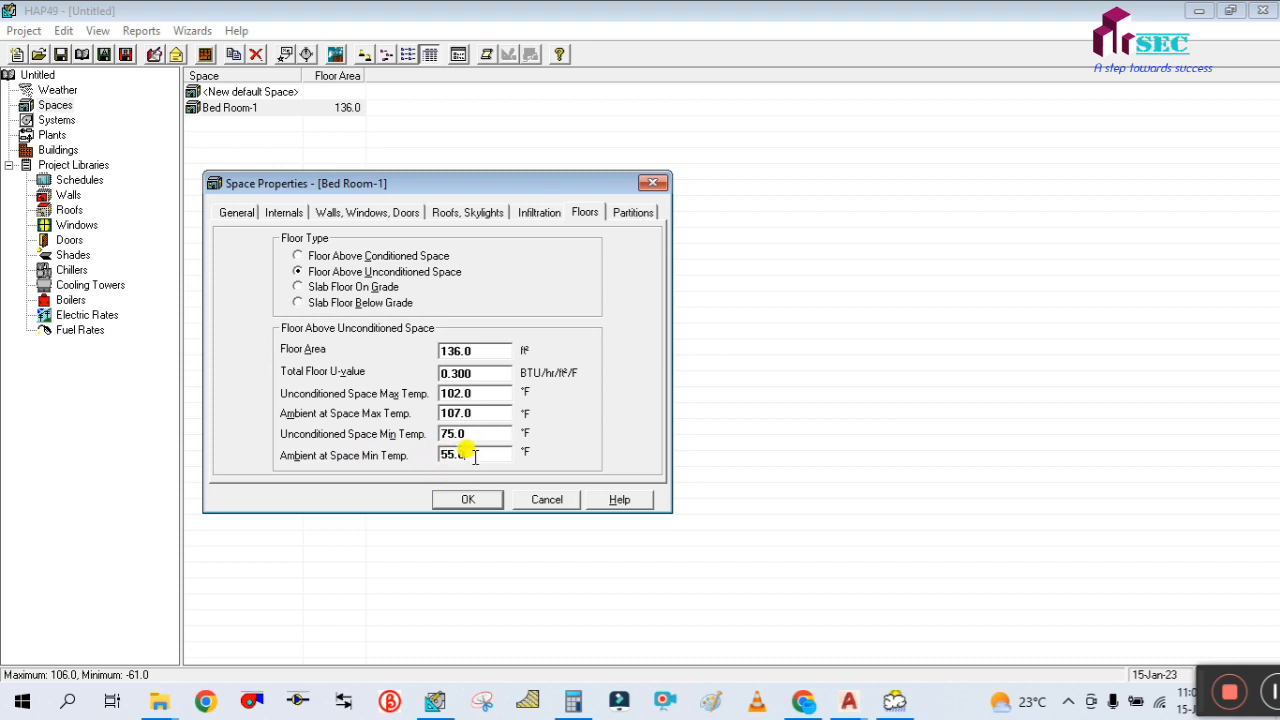
# Set Bed Room-1's Unconditioned Space Min Temp. to 50 °F for the floor above unconditioned space
pyautogui.doubleClick(466, 456)
pyautogui.click(473, 432)
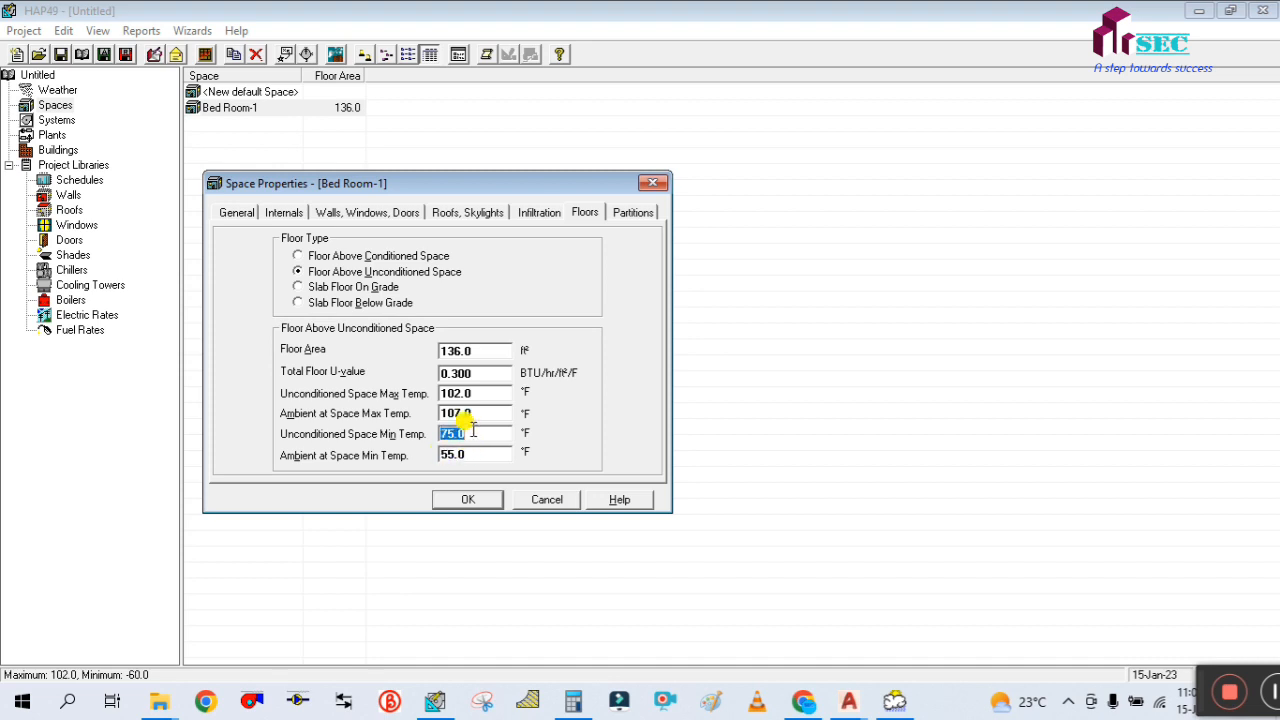
pyautogui.write('5')
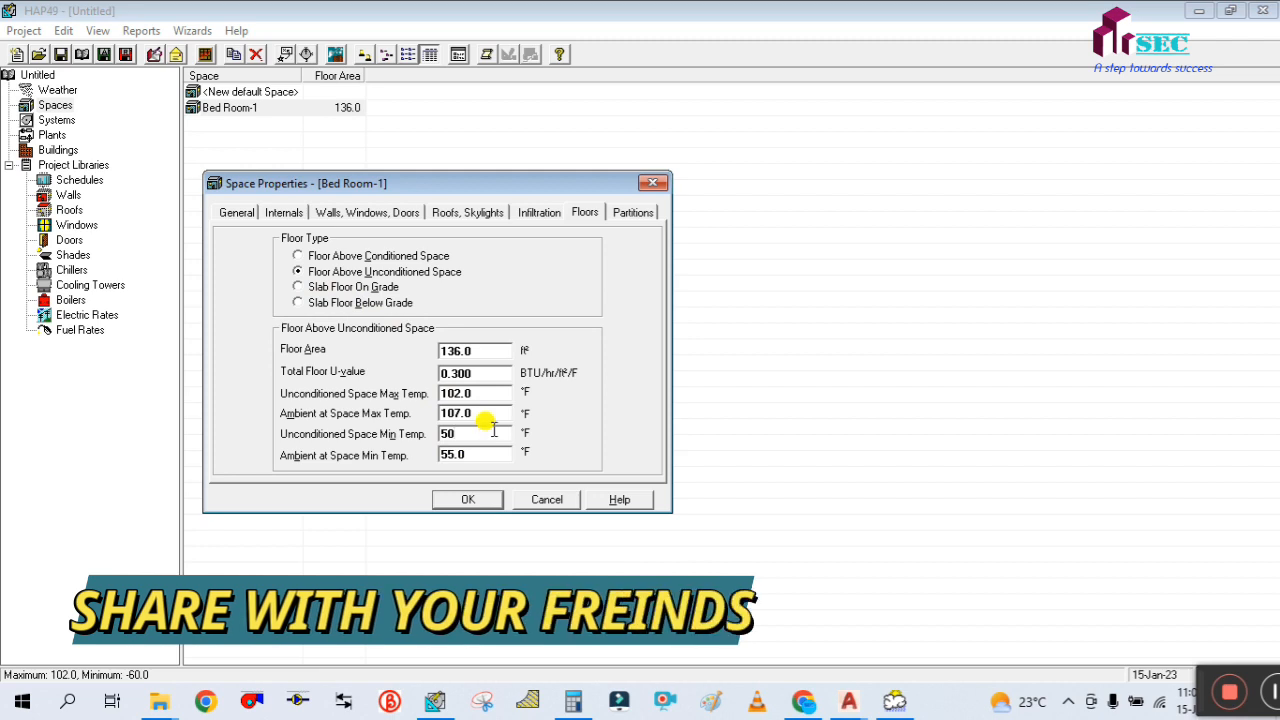
pyautogui.hotkey('shift', 'Tab')
pyautogui.hotkey('shift', 'Tab')
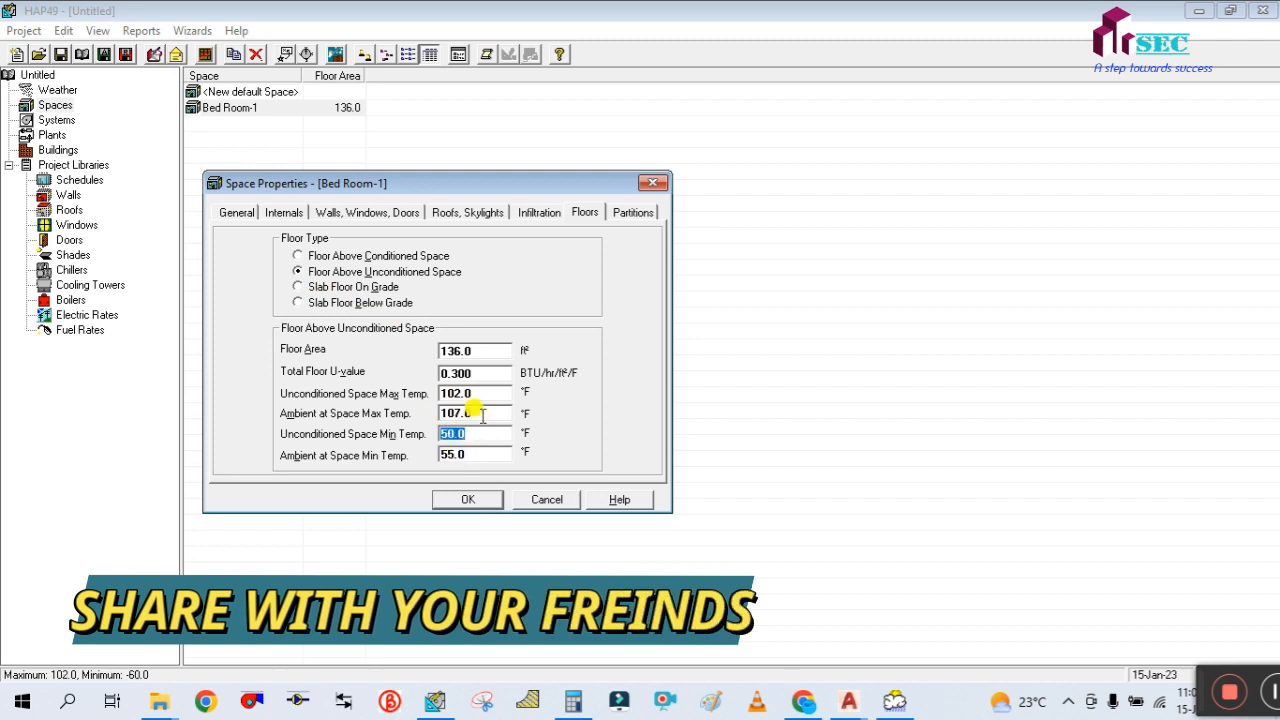
# Check the Slab Floor Below Grade inputs and set Bed Room-1's floor type to Slab Floor On Grade
pyautogui.click(300, 288)
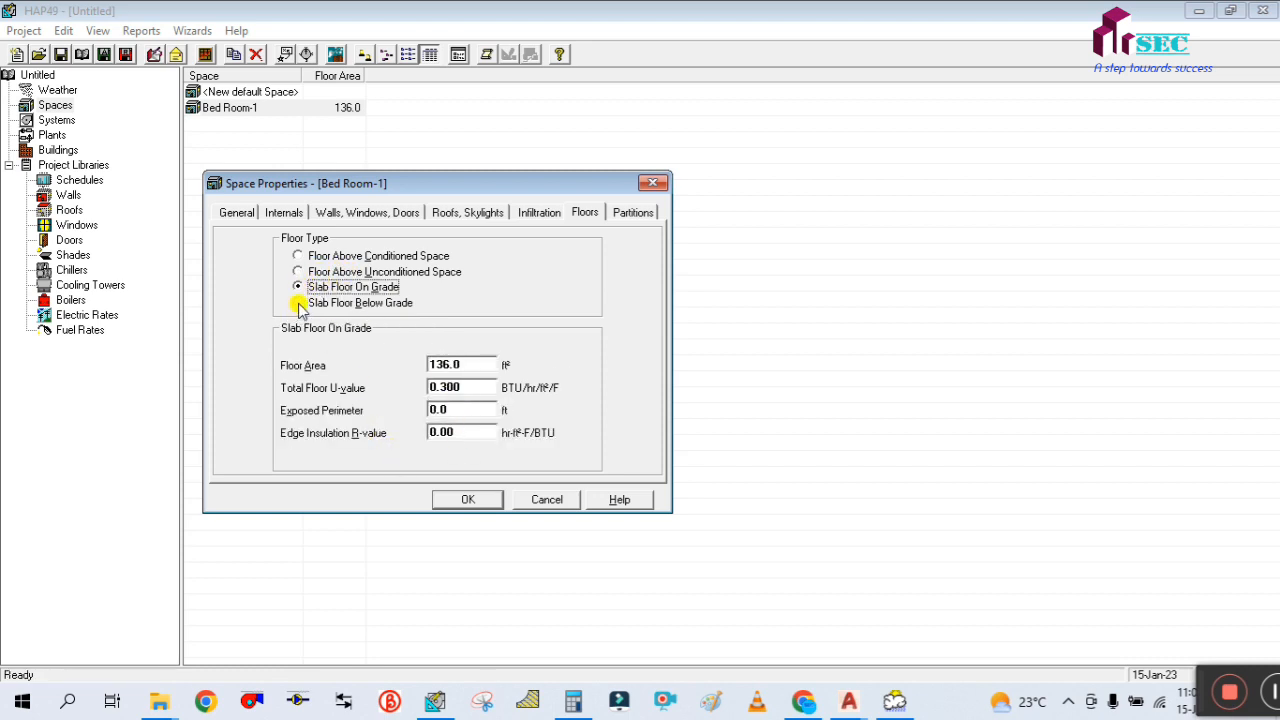
pyautogui.click(298, 304)
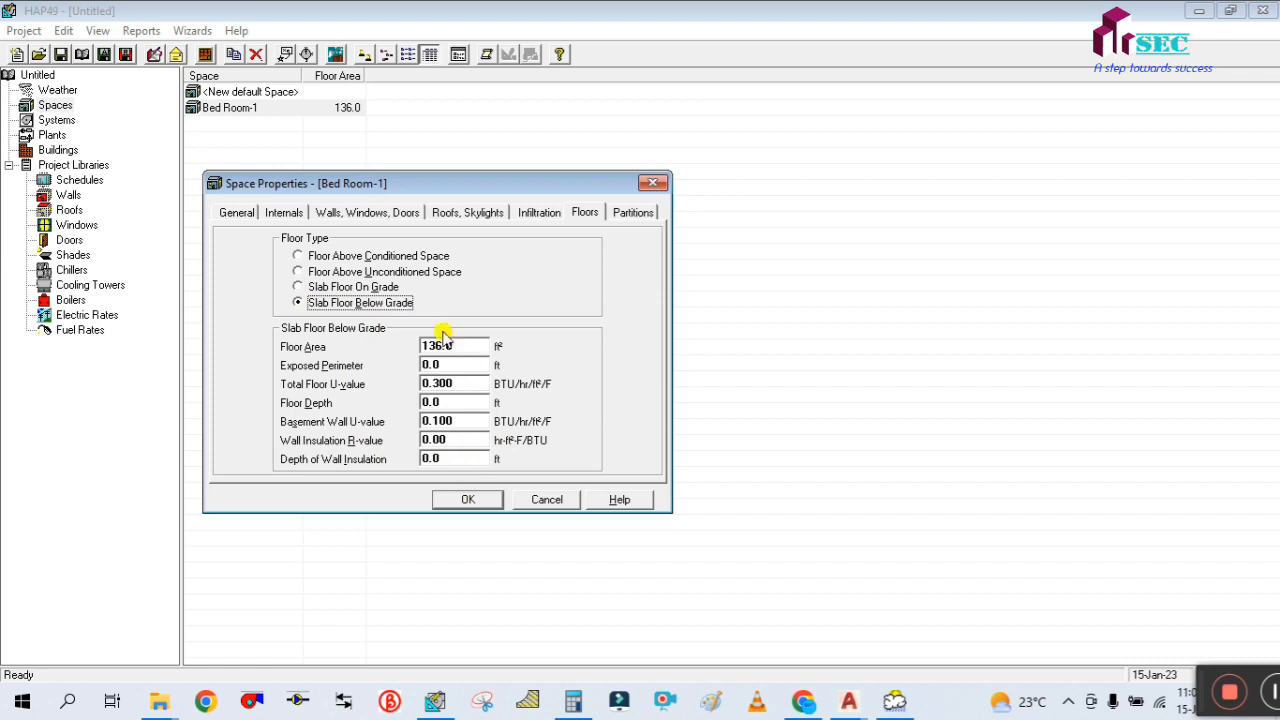
pyautogui.click(297, 288)
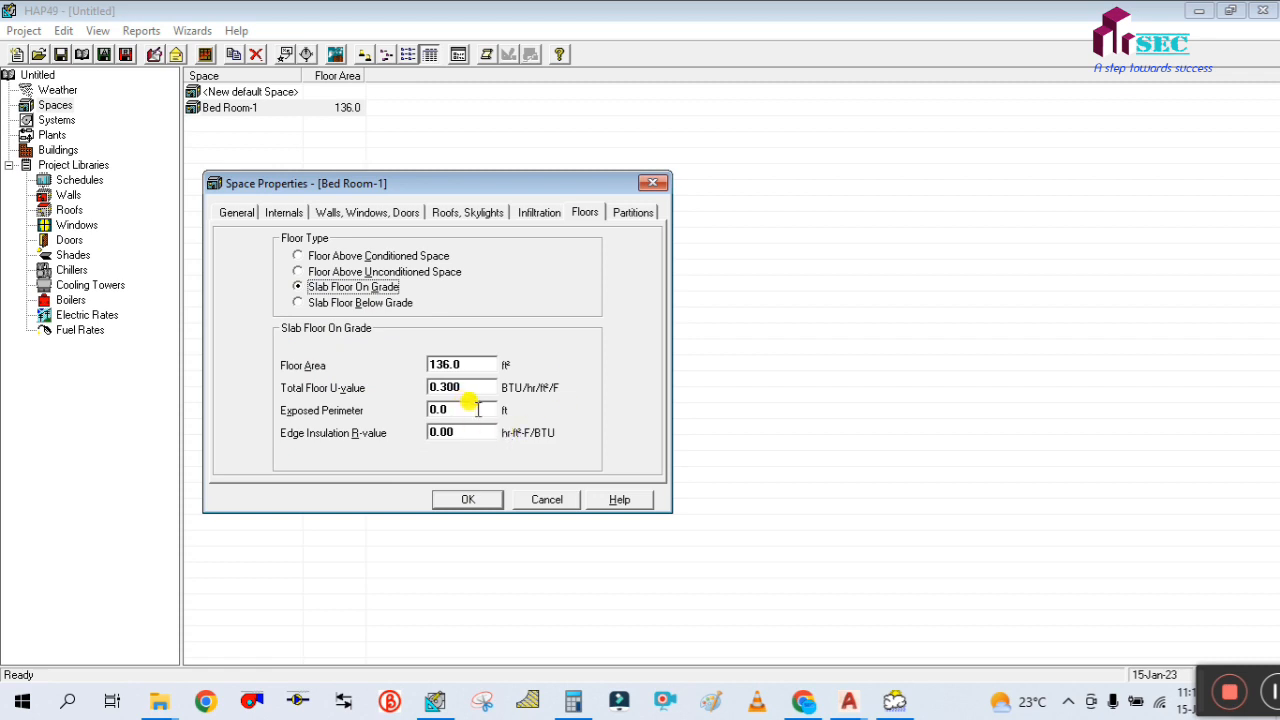
# Open Bed Room-1's partition inputs, then switch to AutoCAD and examine the rooms, staircase and terrace surrounding Bed Room-1 on the floor plan
pyautogui.click(631, 216)
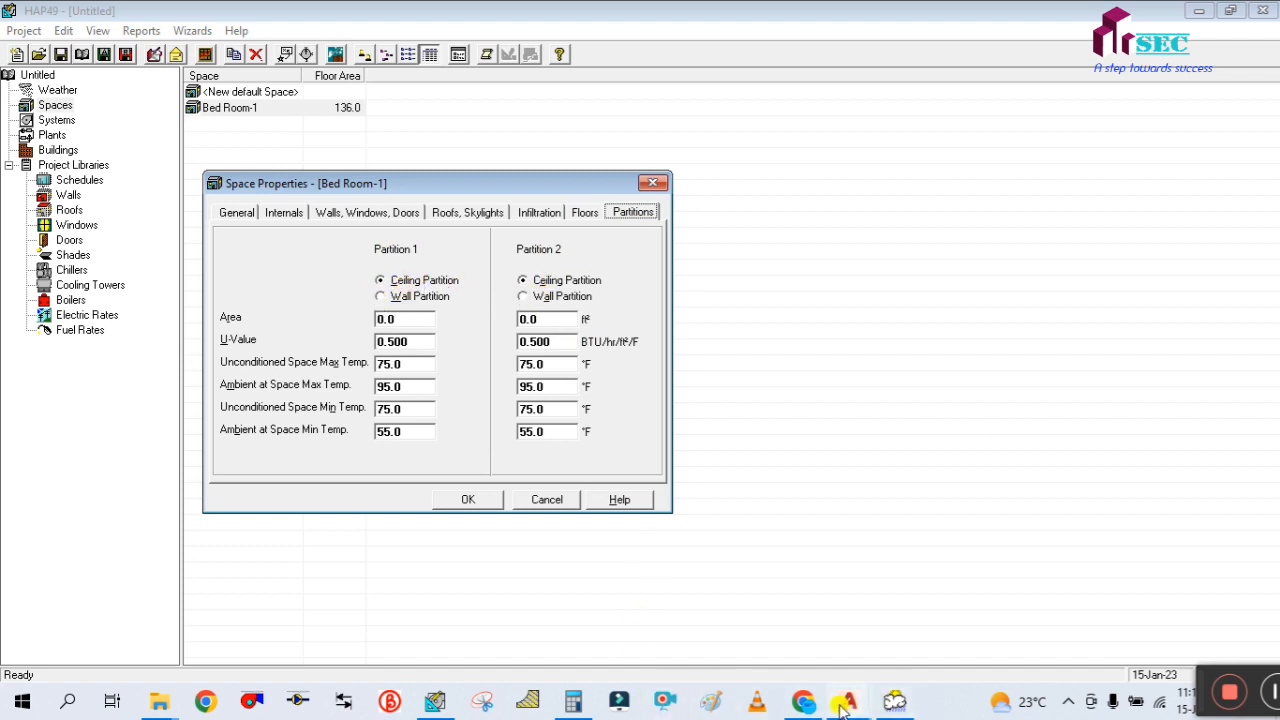
pyautogui.moveTo(845, 705)
pyautogui.click(696, 612)
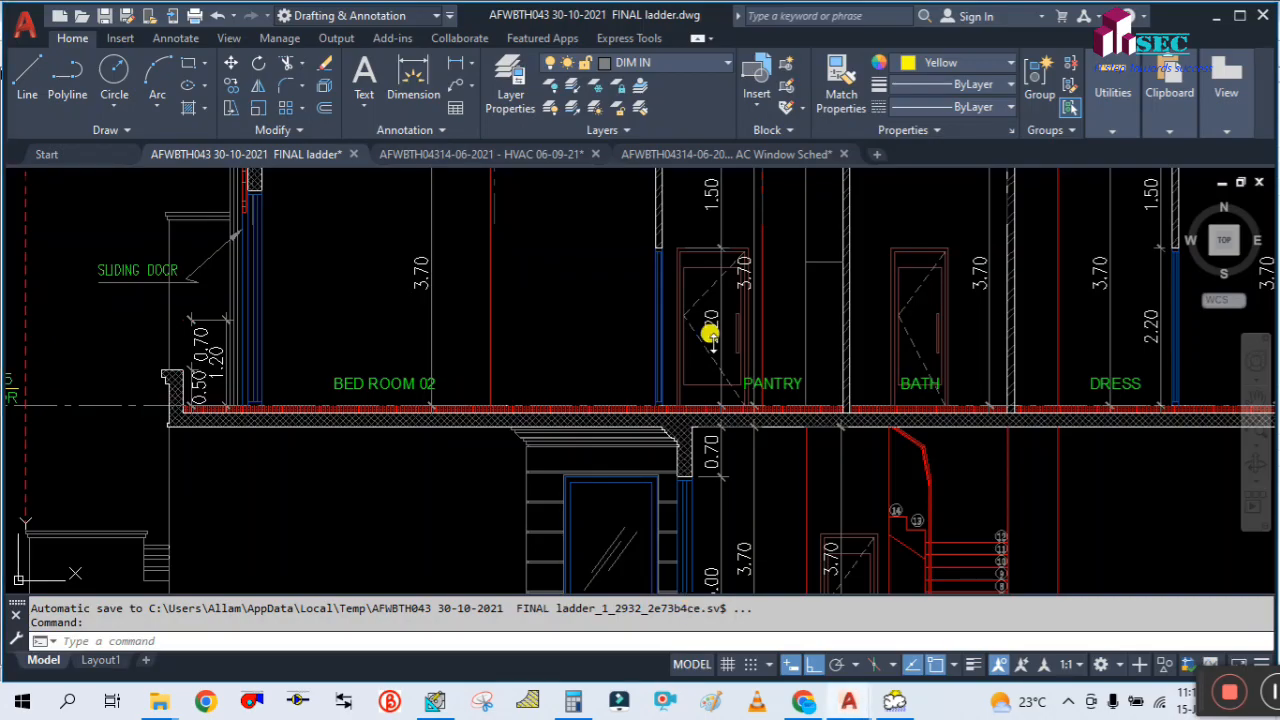
pyautogui.scroll(-10, 623, 360)
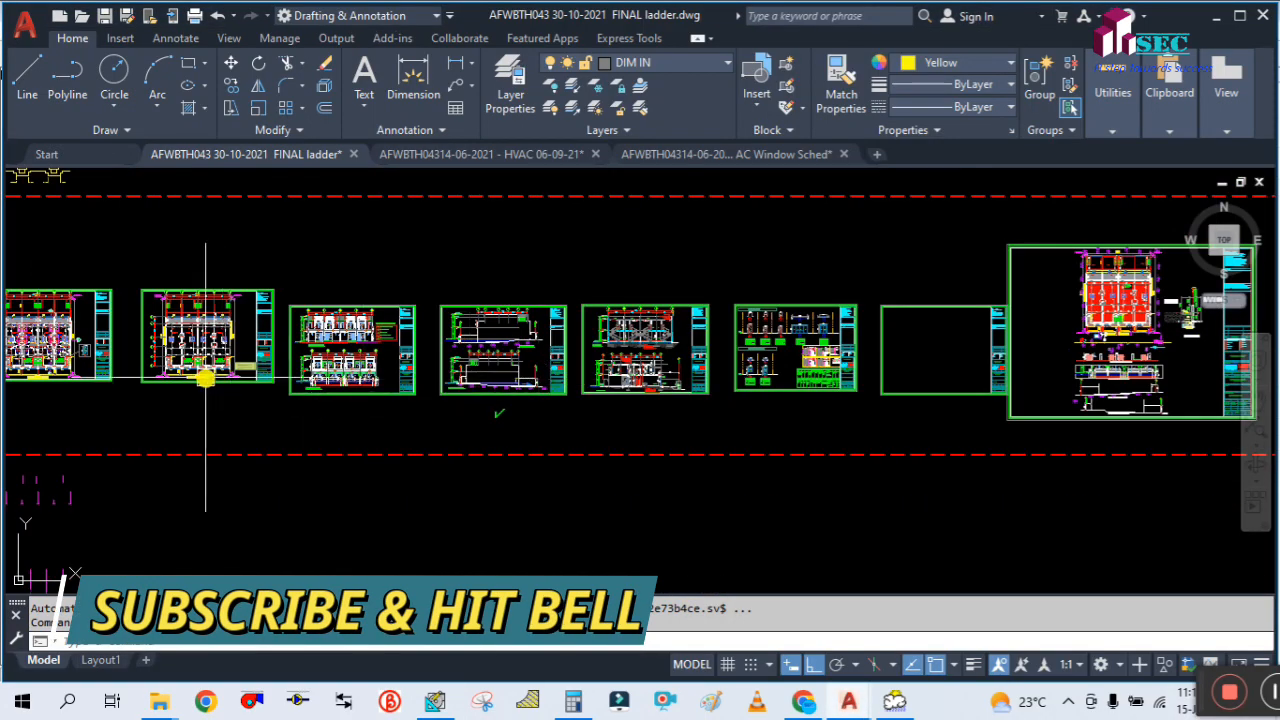
pyautogui.scroll(6, 420, 370)
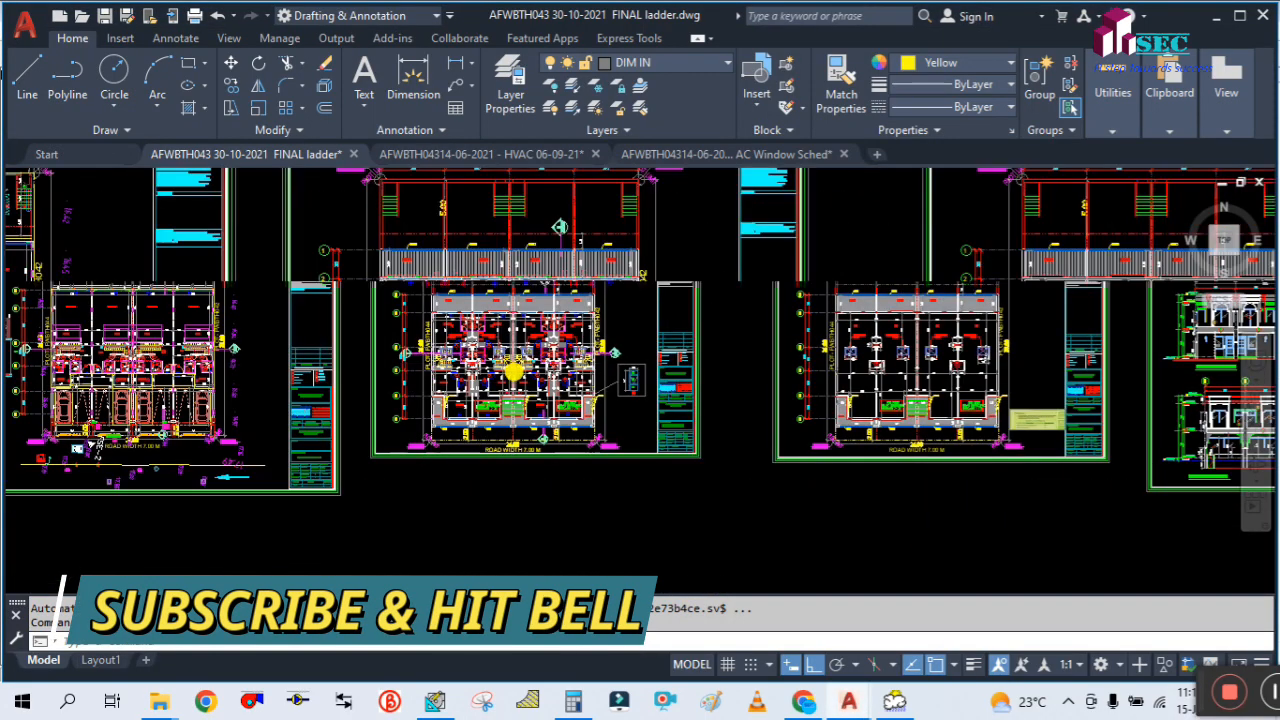
pyautogui.scroll(10, 513, 372)
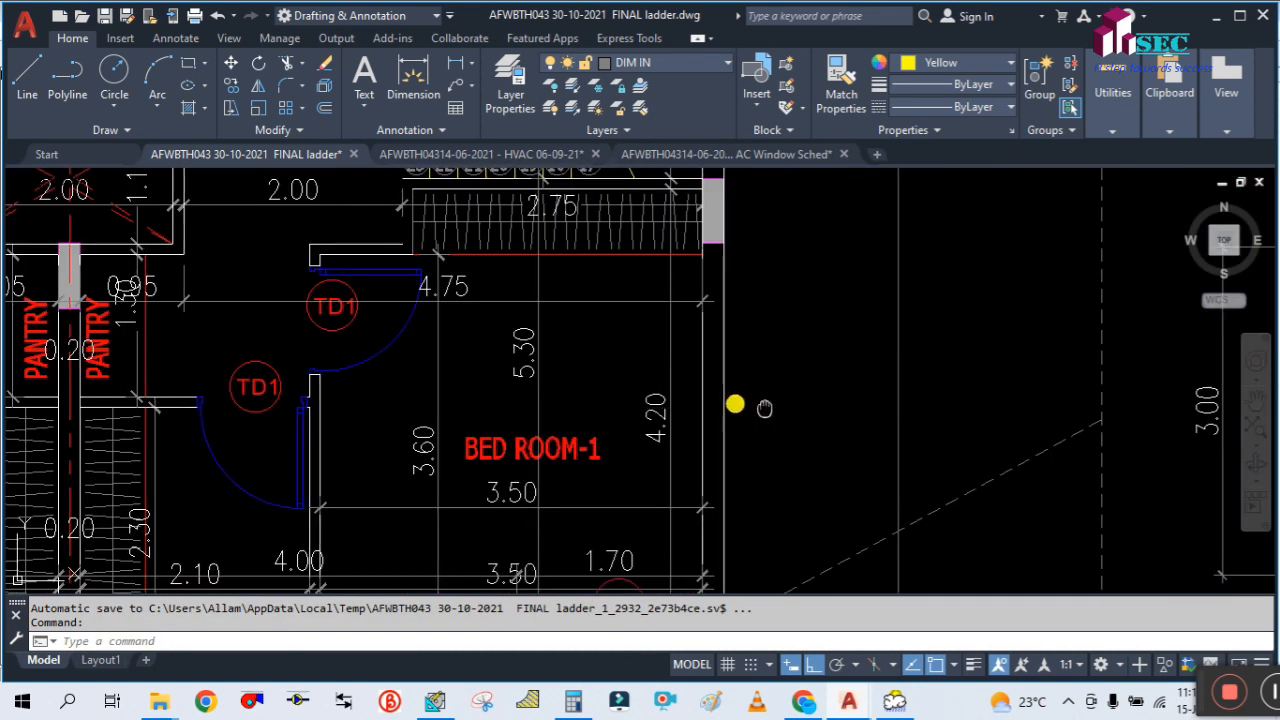
pyautogui.moveTo(765, 408)
pyautogui.mouseDown()
pyautogui.moveTo(651, 377)
pyautogui.moveTo(592, 320)
pyautogui.mouseUp()
pyautogui.scroll(-2, 648, 377)
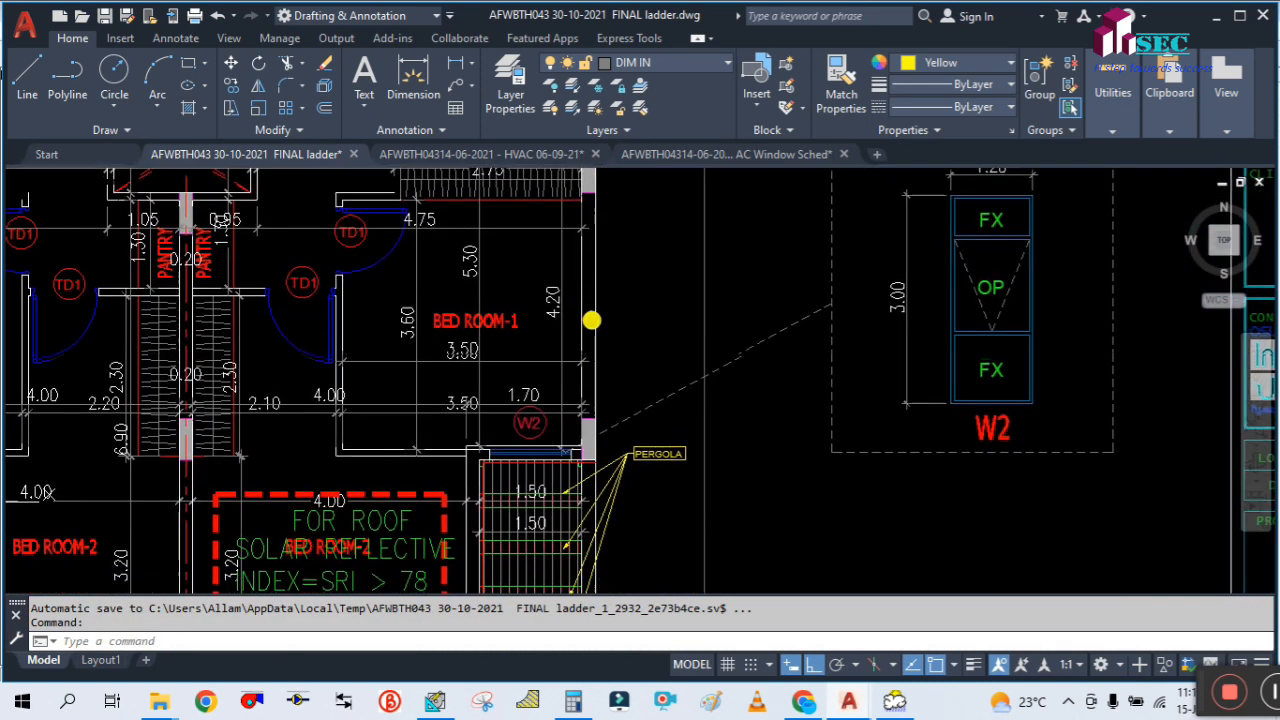
pyautogui.moveTo(451, 509); pyautogui.dragTo(456, 372)
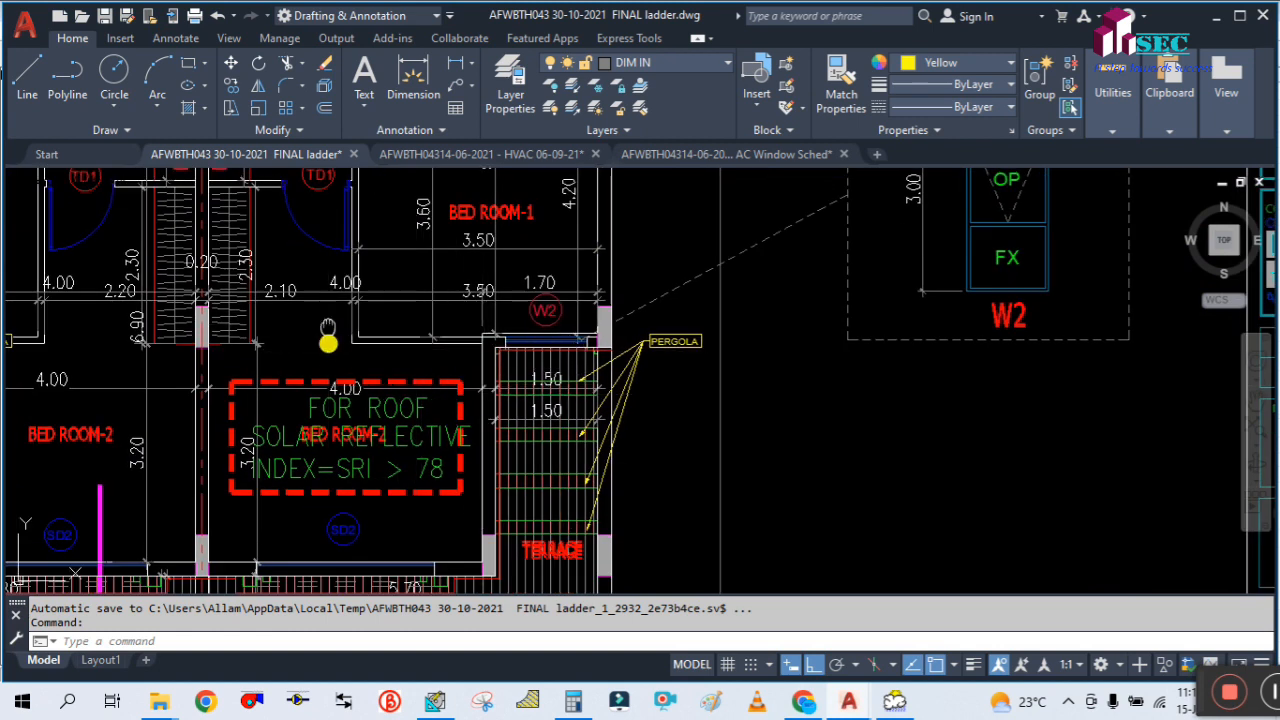
pyautogui.moveTo(328, 340); pyautogui.dragTo(339, 478)
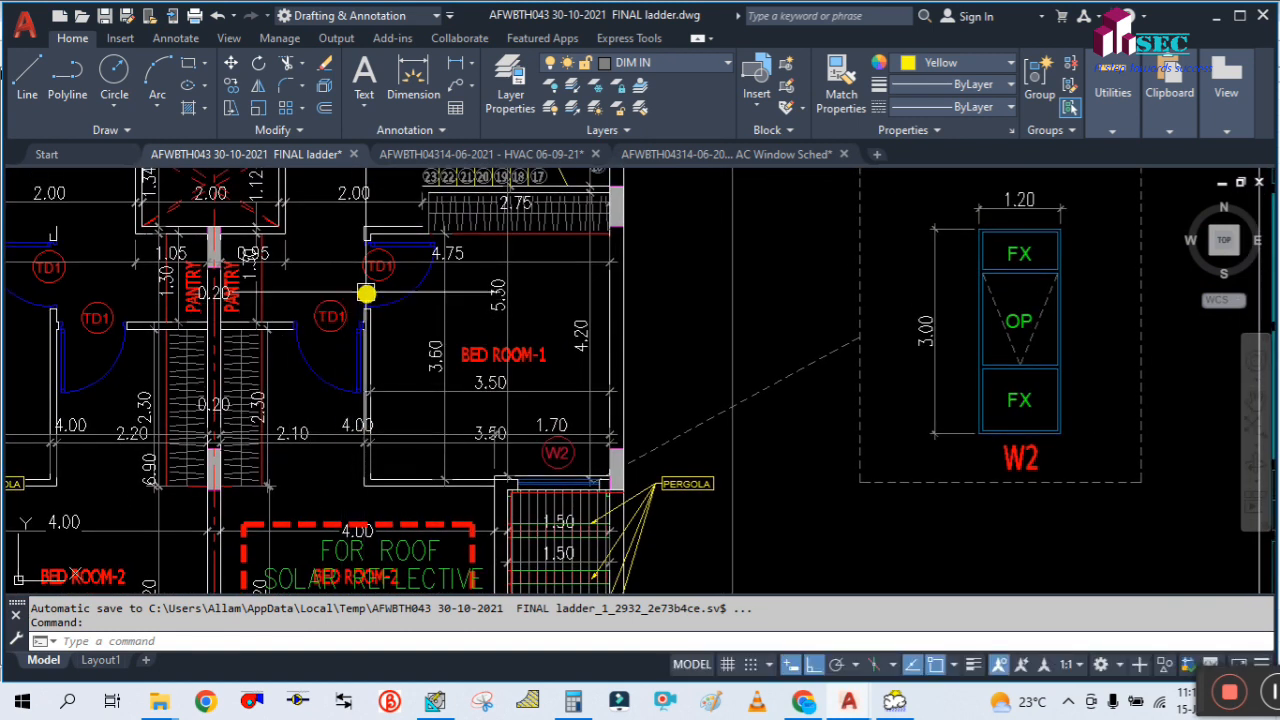
pyautogui.moveTo(366, 292); pyautogui.dragTo(347, 404)
pyautogui.scroll(2, 435, 272)
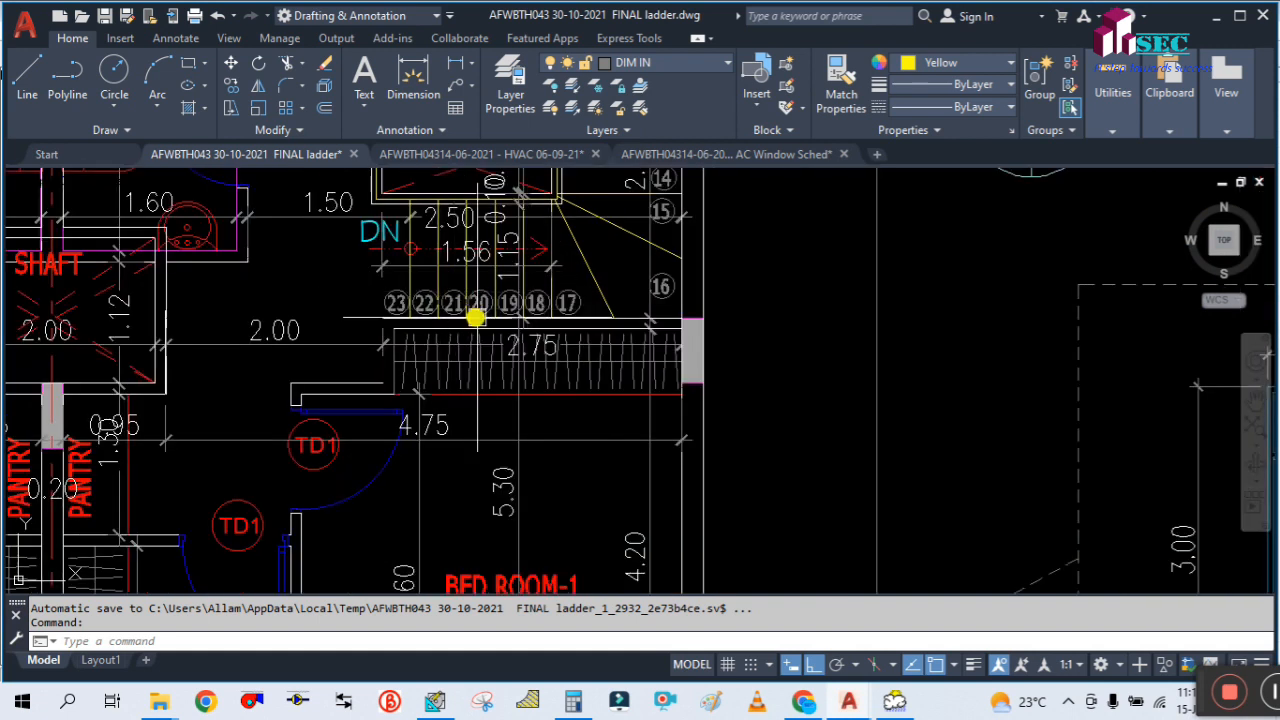
pyautogui.scroll(-1, 571, 417)
pyautogui.scroll(-1, 609, 421)
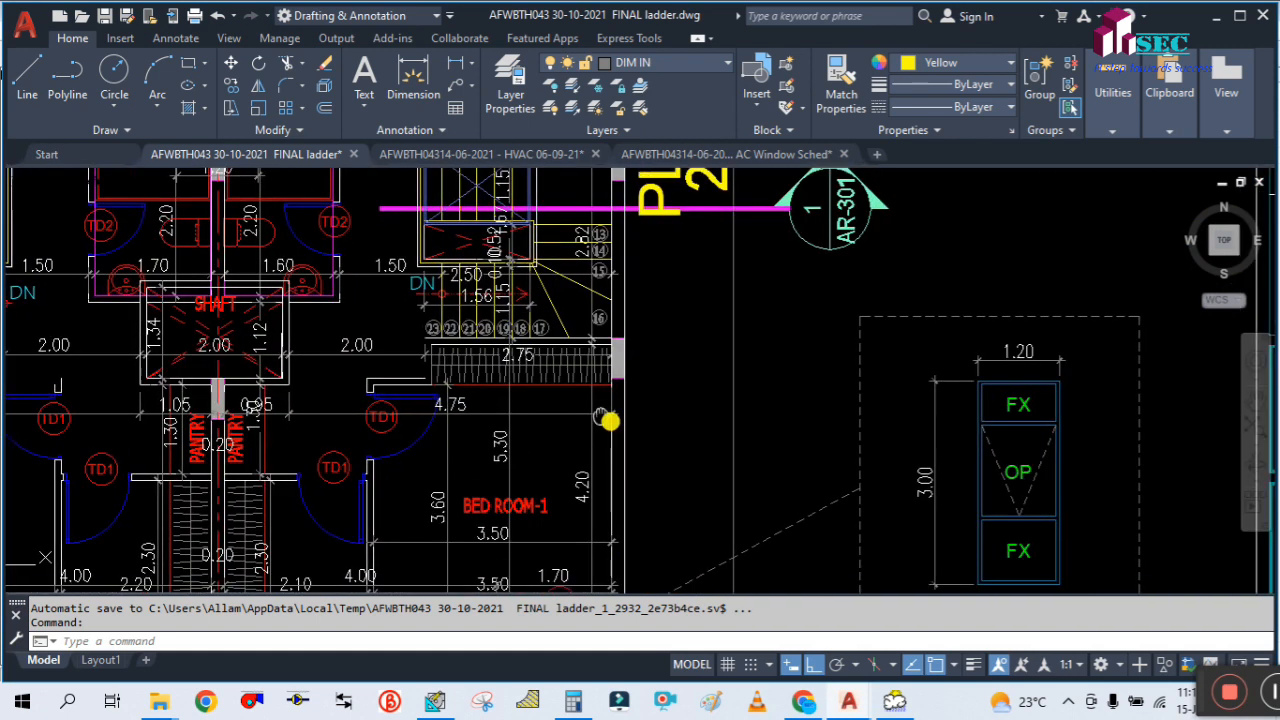
pyautogui.moveTo(609, 421); pyautogui.dragTo(289, 257)
pyautogui.scroll(-2, 311, 289)
pyautogui.moveTo(346, 309); pyautogui.dragTo(445, 381)
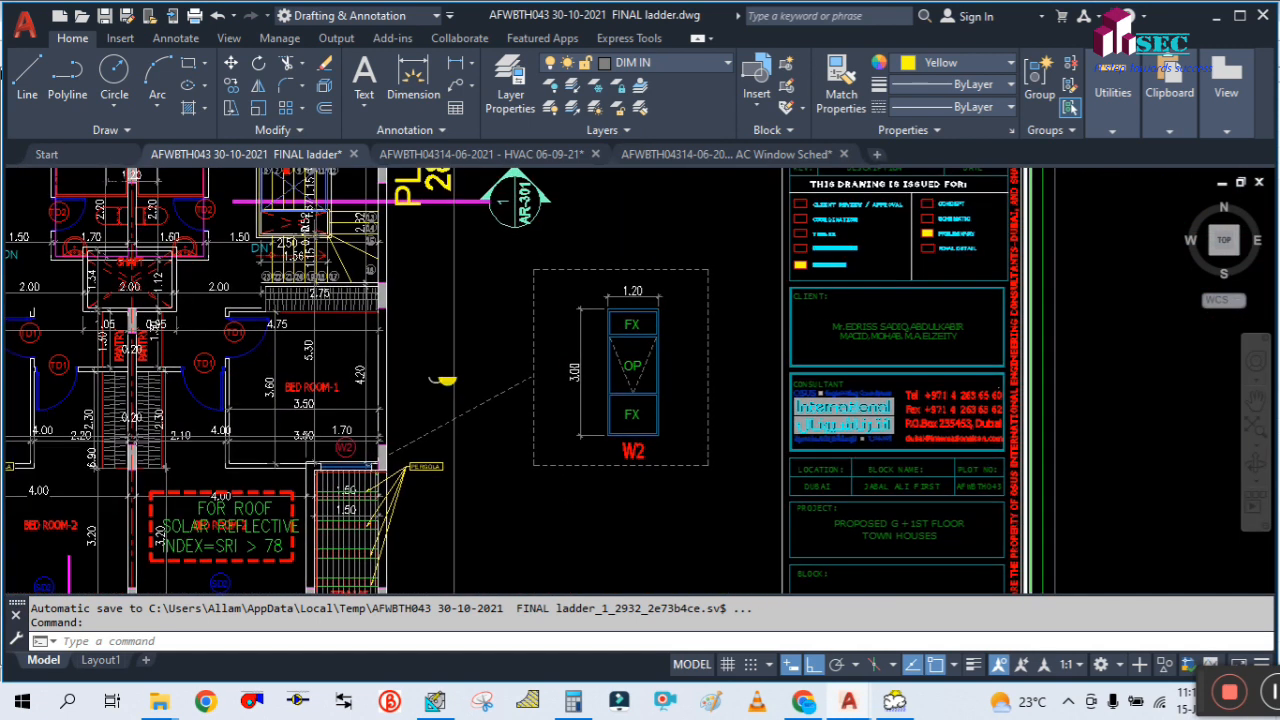
# Return to HAP and set Bed Room-1's Partition 1 to Ceiling Partition and Partition 2 to Wall Partition
pyautogui.click(435, 700)
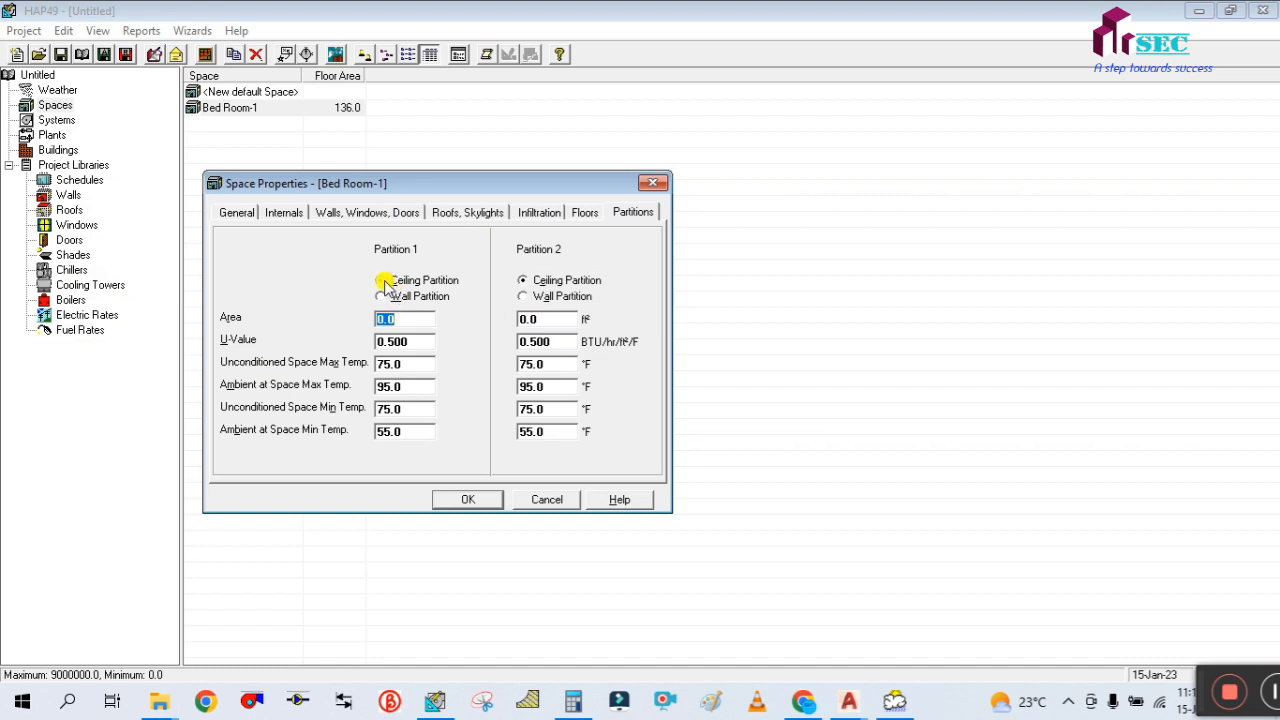
pyautogui.click(386, 284)
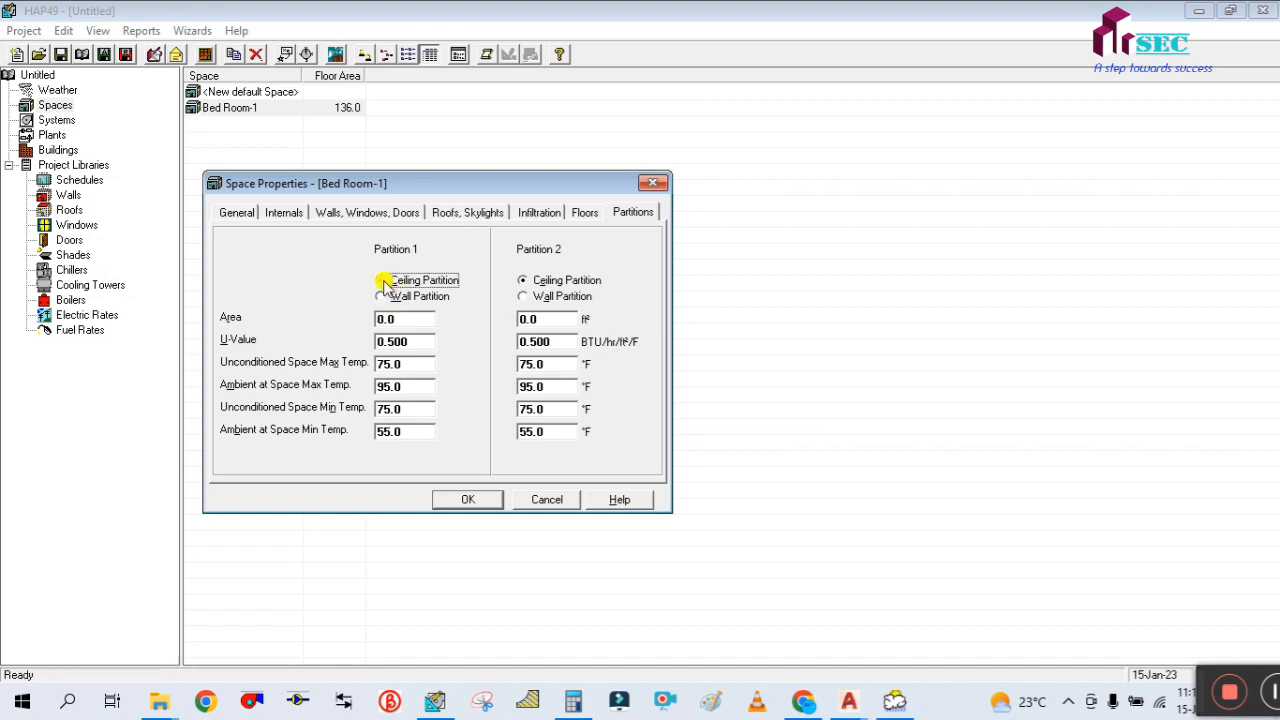
pyautogui.click(547, 320)
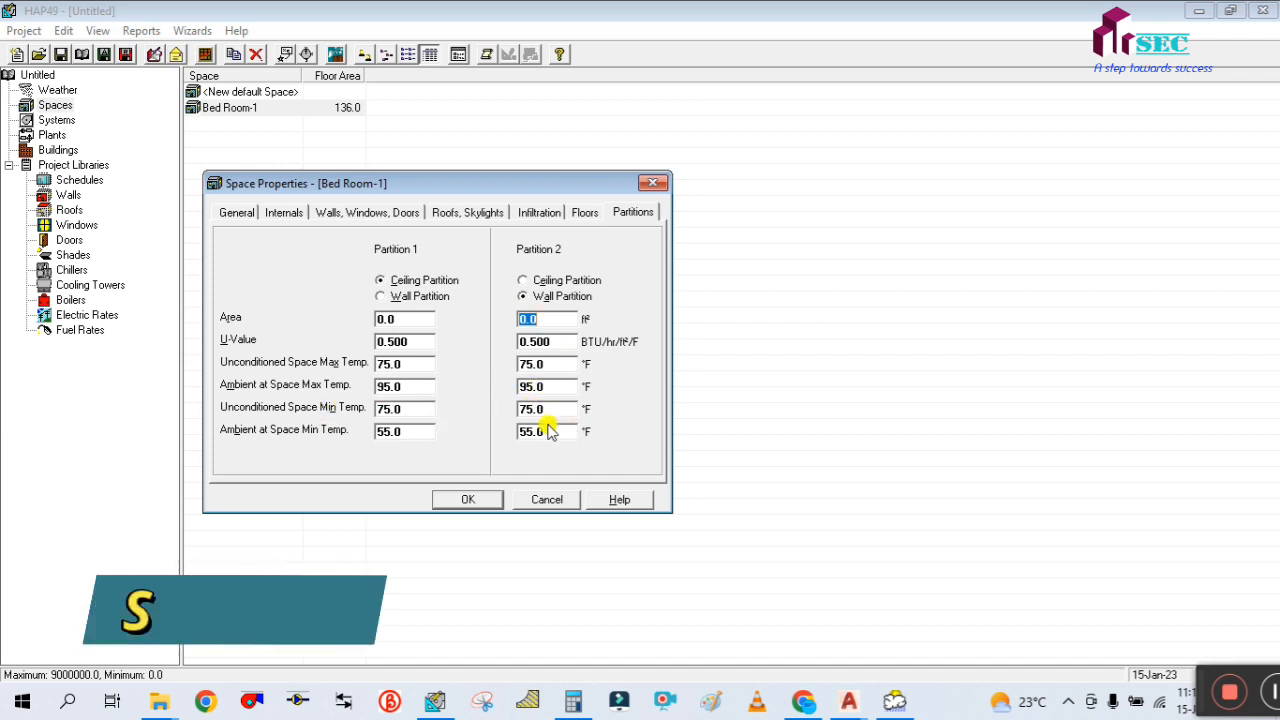
# Assign Outside wall as the wall construction for Bed Room-1's south exposure and save the space properties
pyautogui.moveTo(450, 190); pyautogui.dragTo(535, 166)
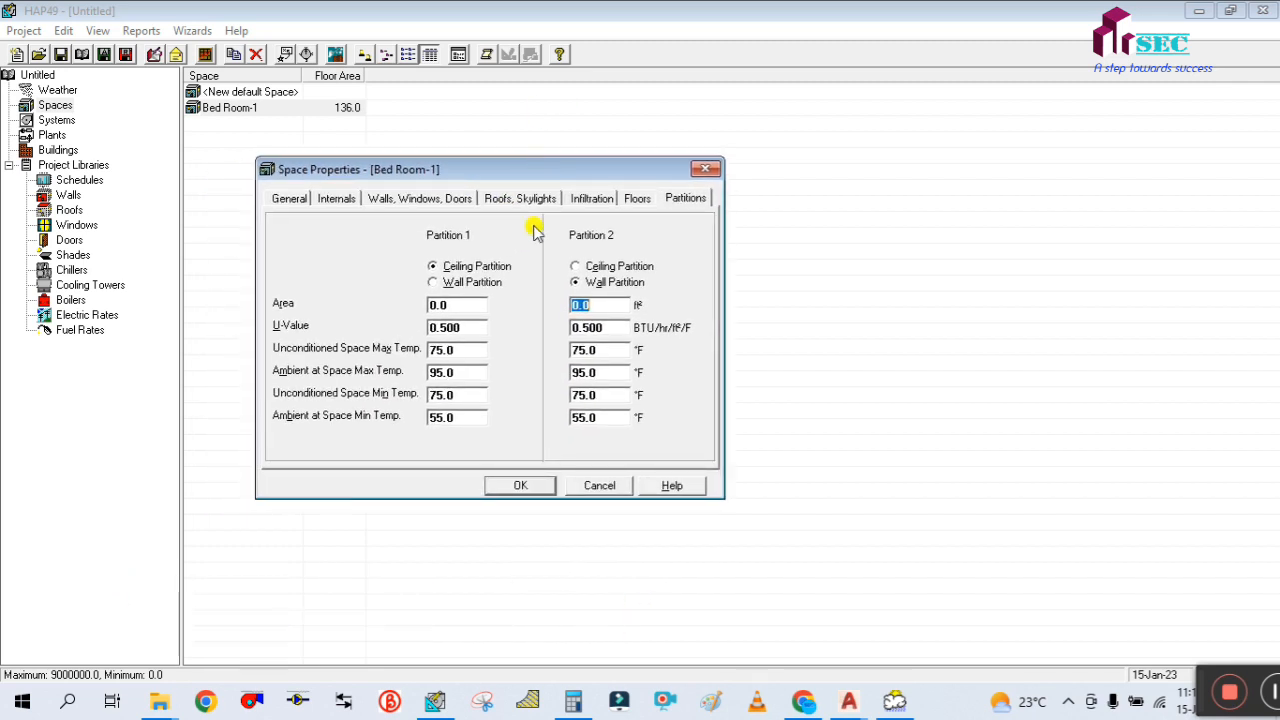
pyautogui.click(517, 487)
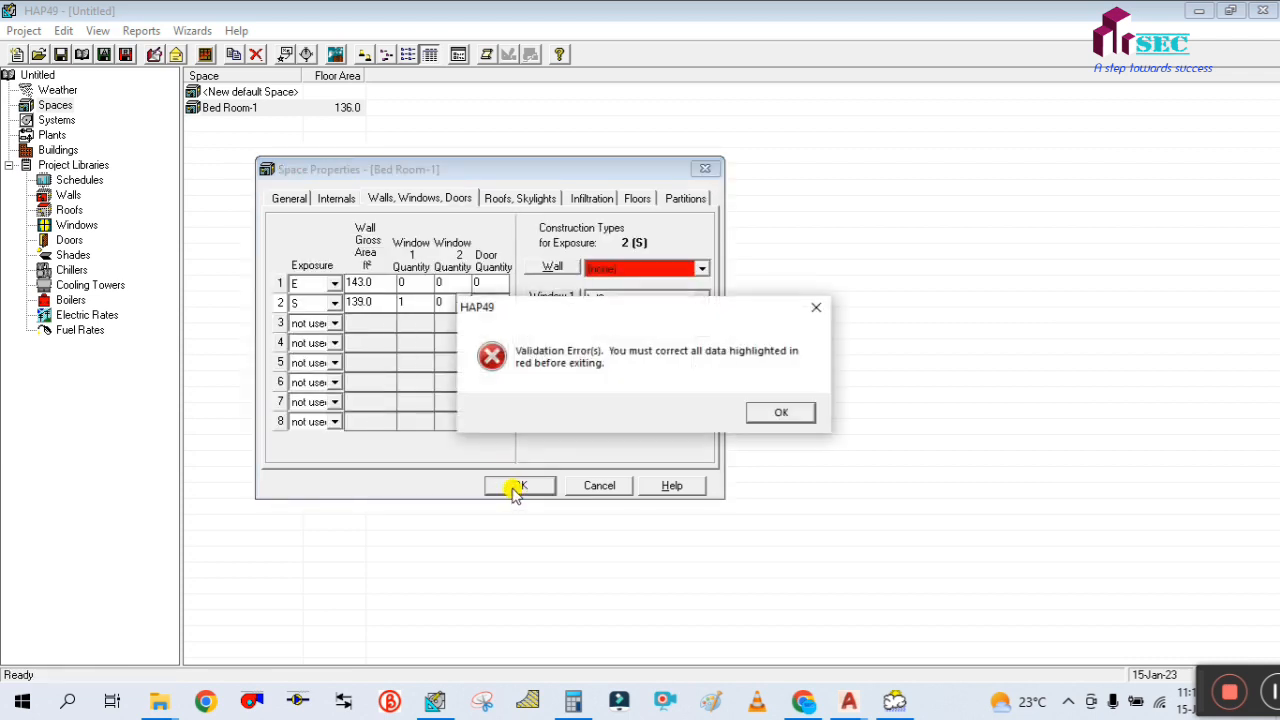
pyautogui.click(781, 413)
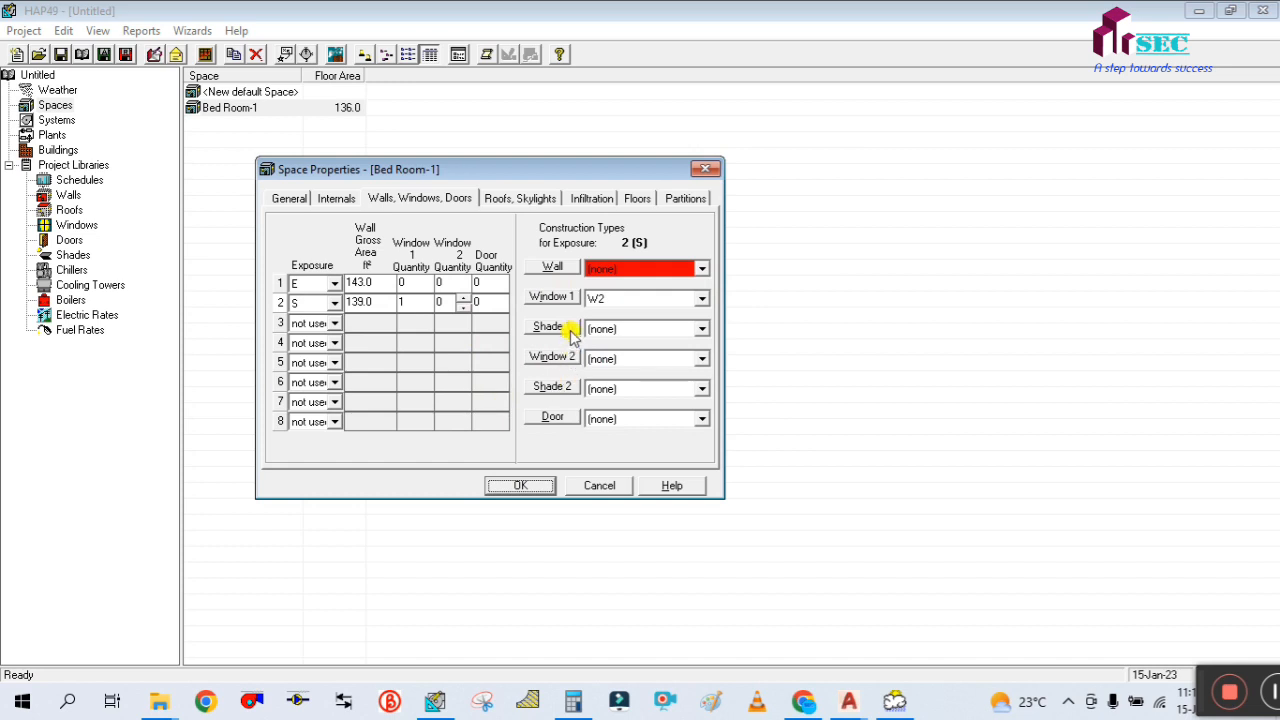
pyautogui.click(643, 270)
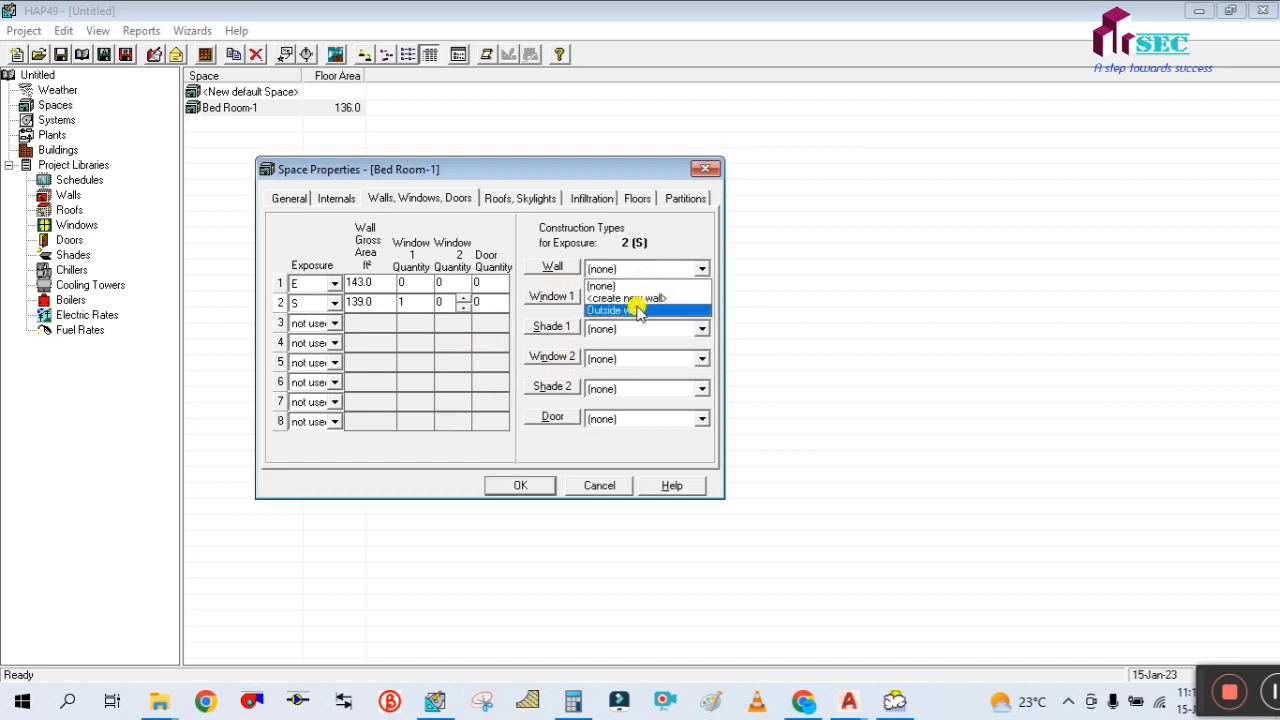
pyautogui.click(637, 310)
pyautogui.click(521, 485)
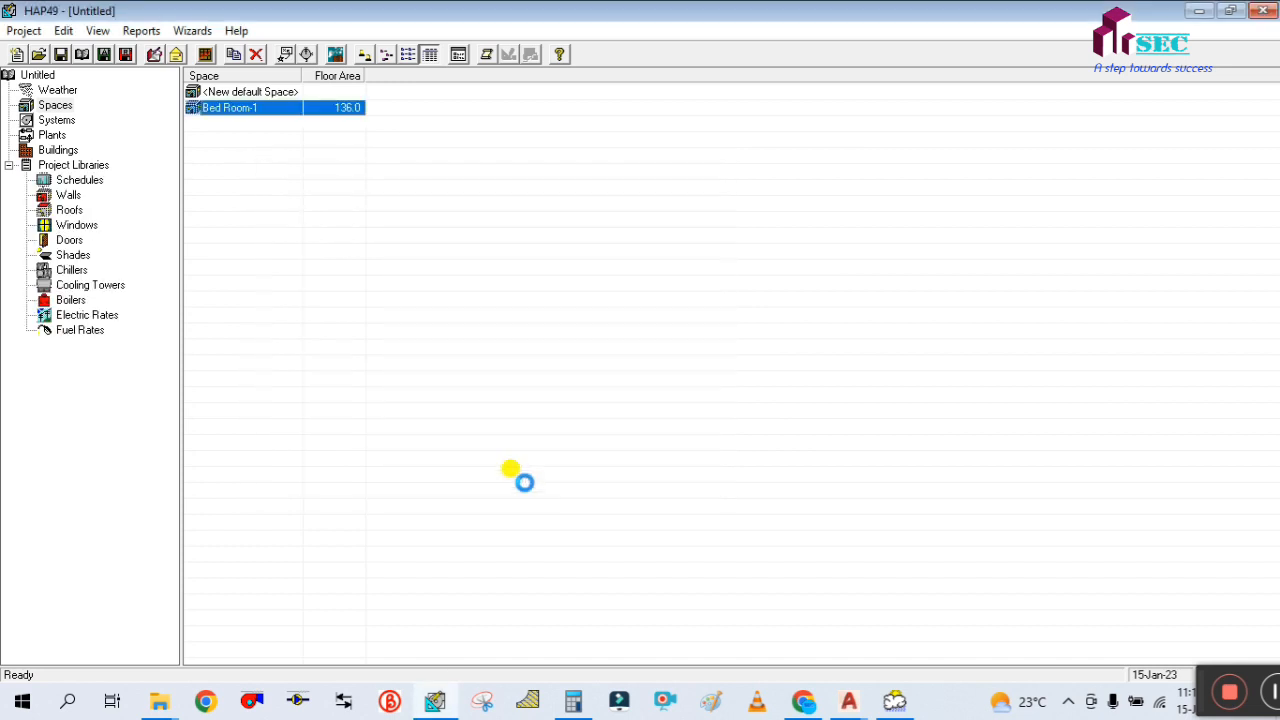
# Generate the input report for the Bed Room-1 space and save it to the Desktop as a PDF named Bedroom-1
pyautogui.click(58, 120)
pyautogui.click(55, 105)
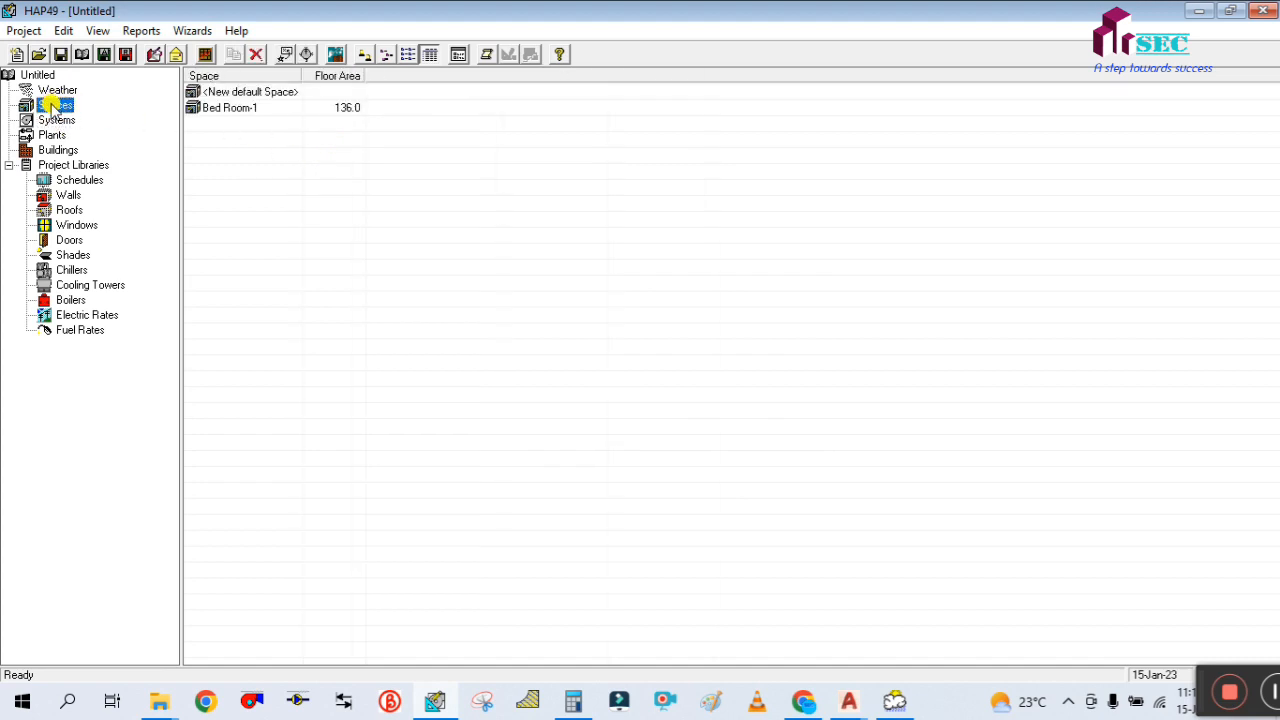
pyautogui.click(230, 108)
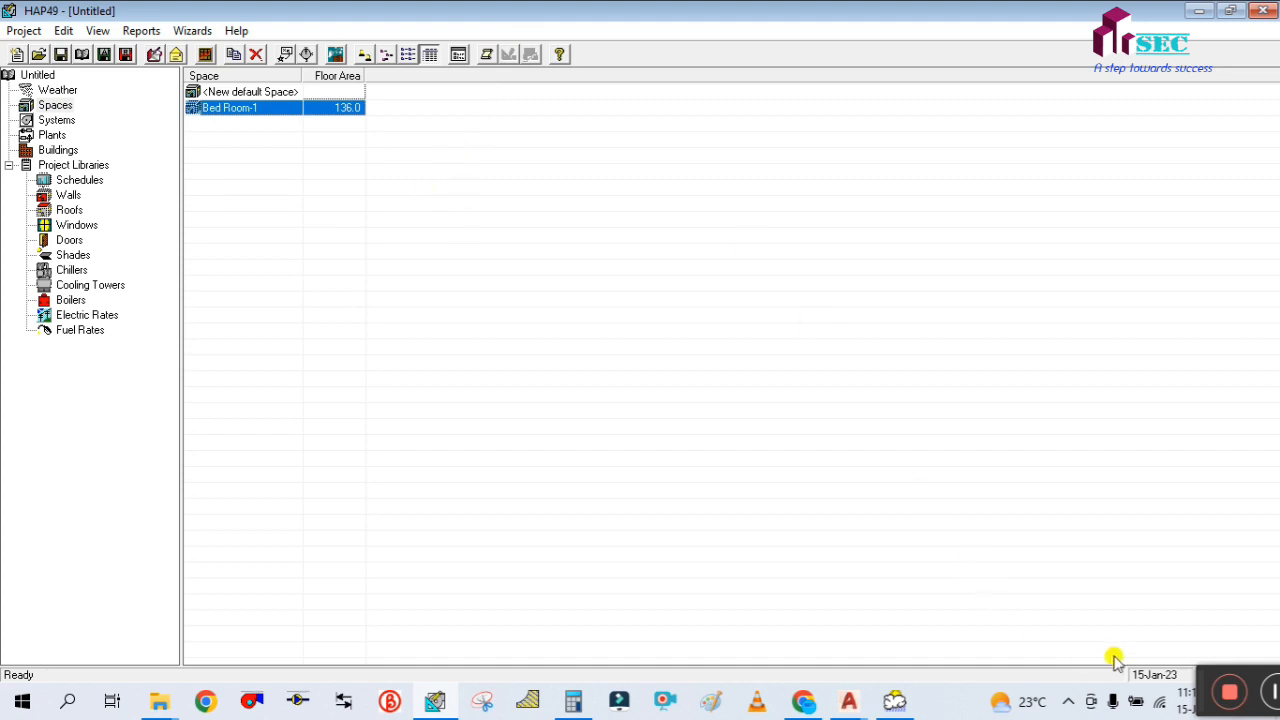
pyautogui.moveTo(1205, 683); pyautogui.dragTo(1146, 679)
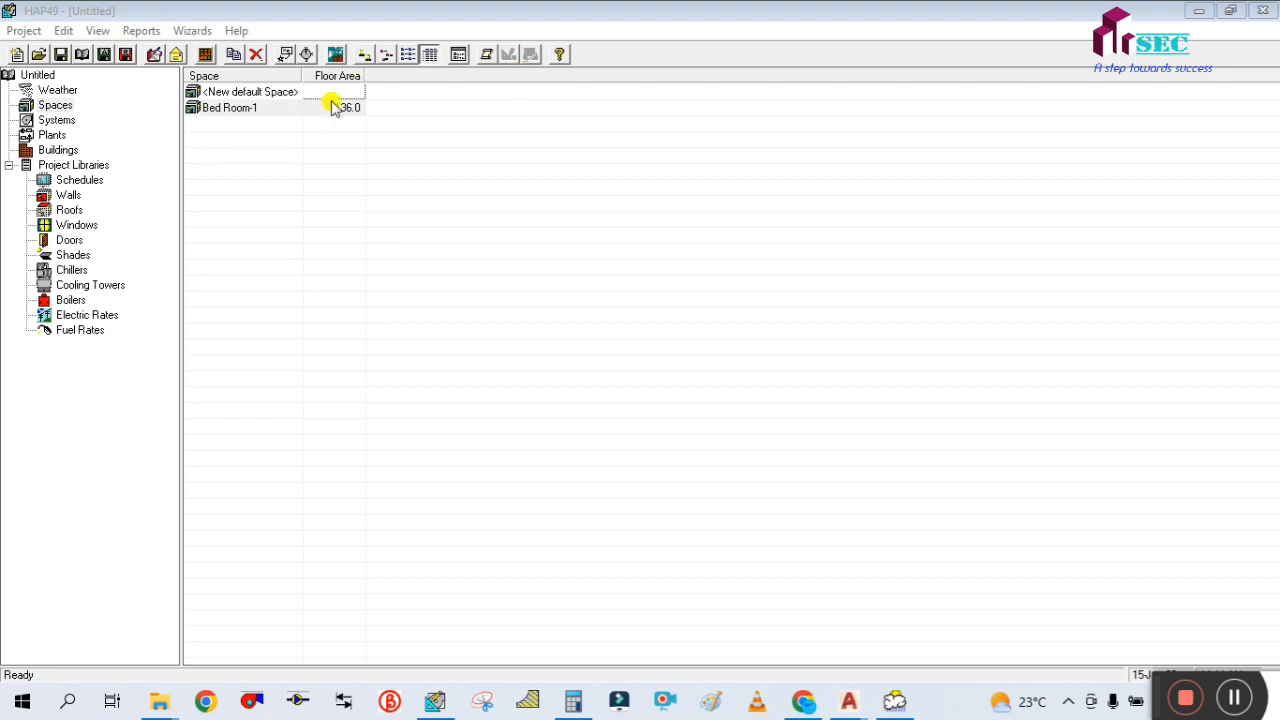
pyautogui.click(268, 113)
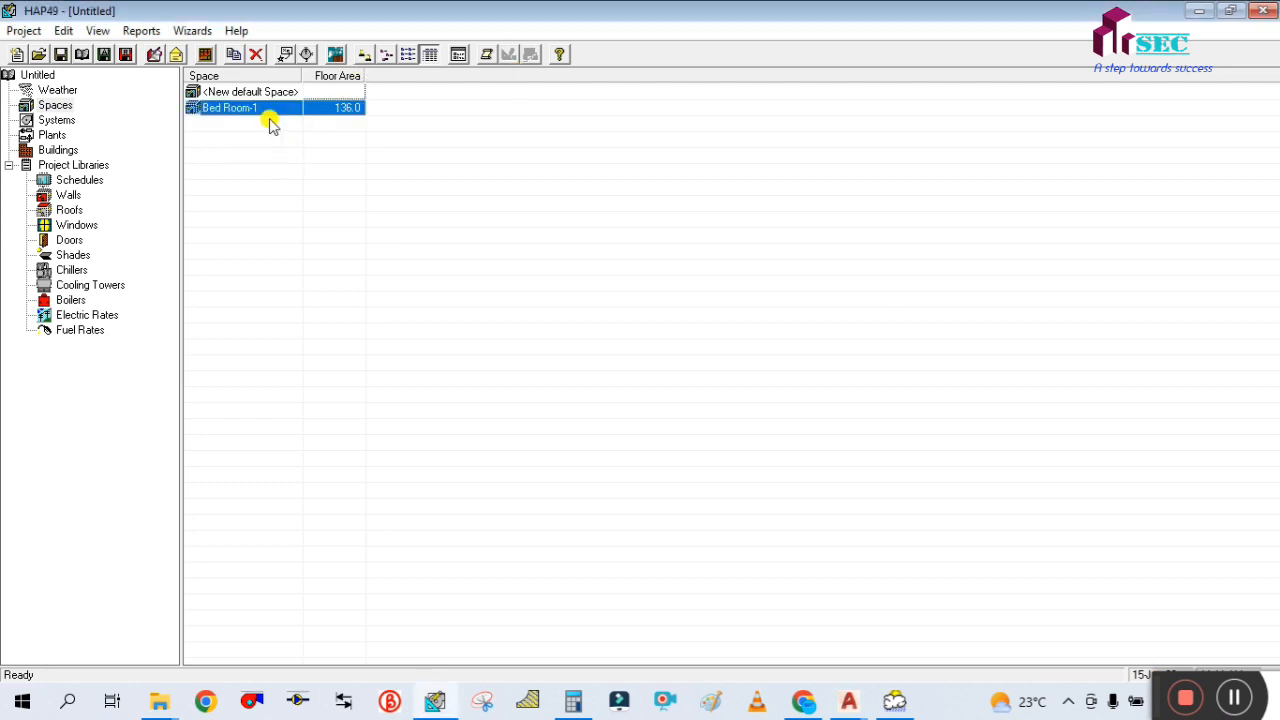
pyautogui.click(488, 56)
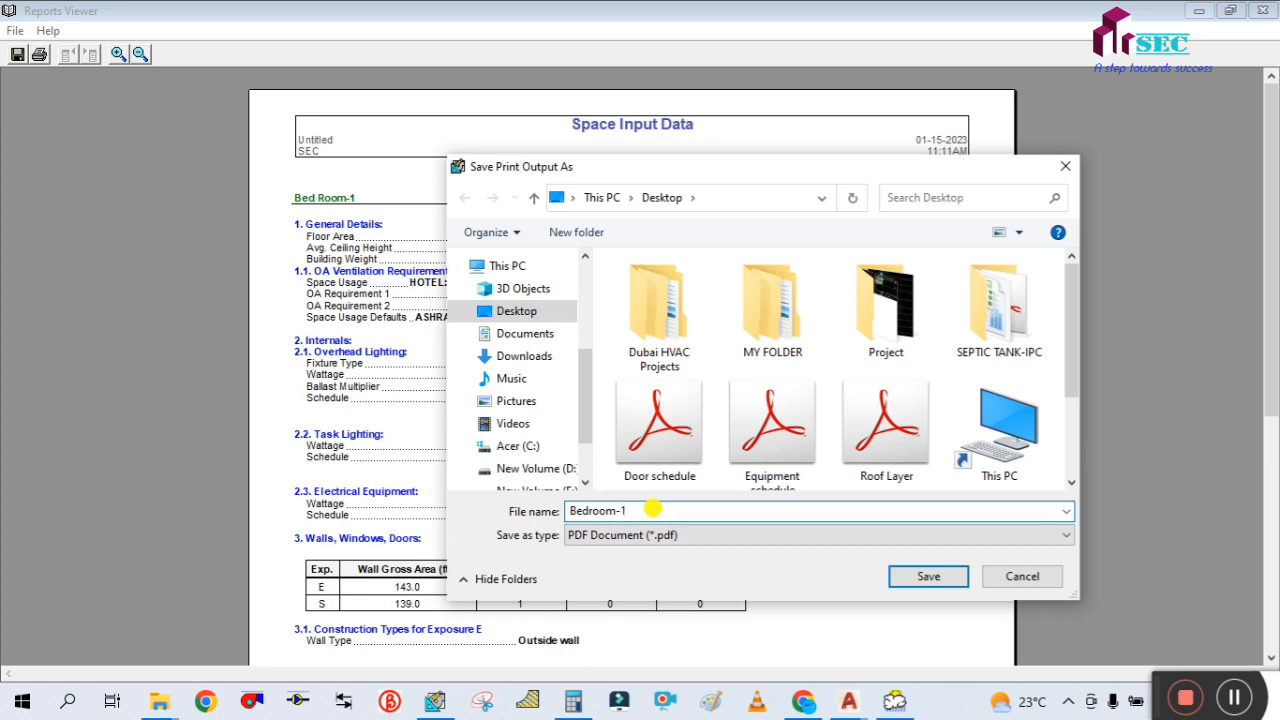
pyautogui.click(928, 577)
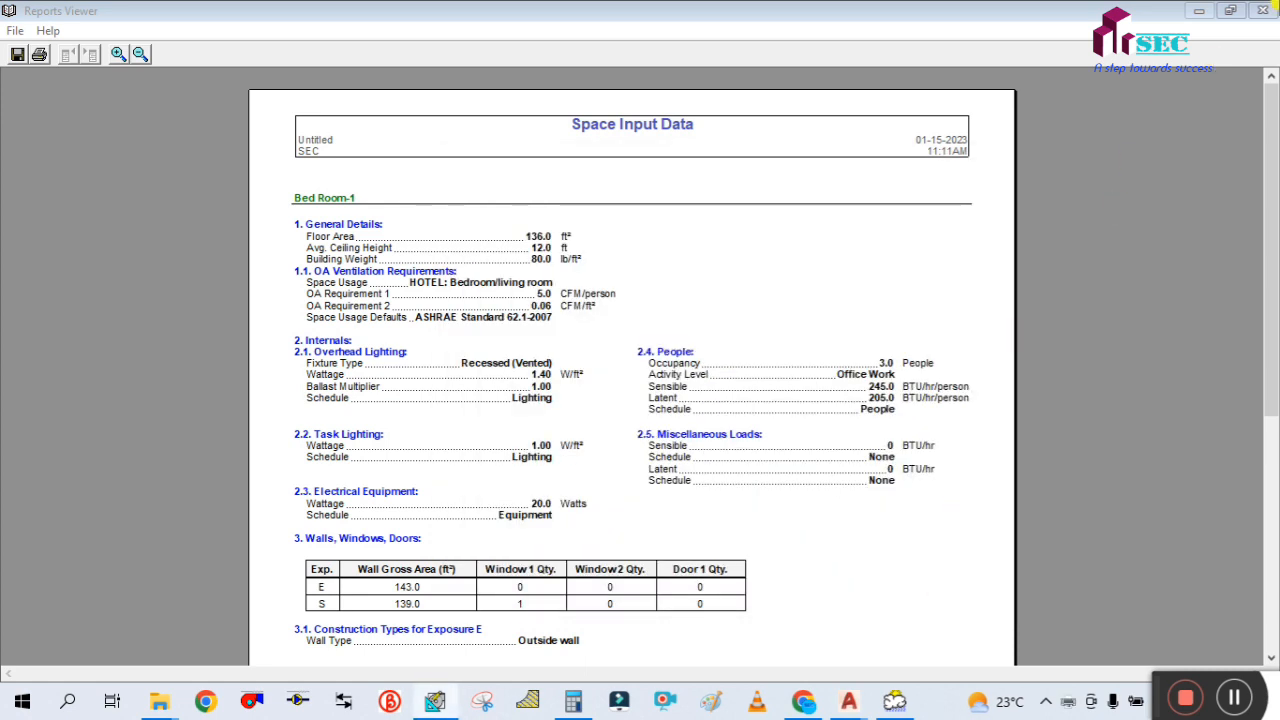
# Close the report viewer and minimise AutoCAD and the browser to reach the saved Bedroom-1 PDF
pyautogui.click(1262, 11)
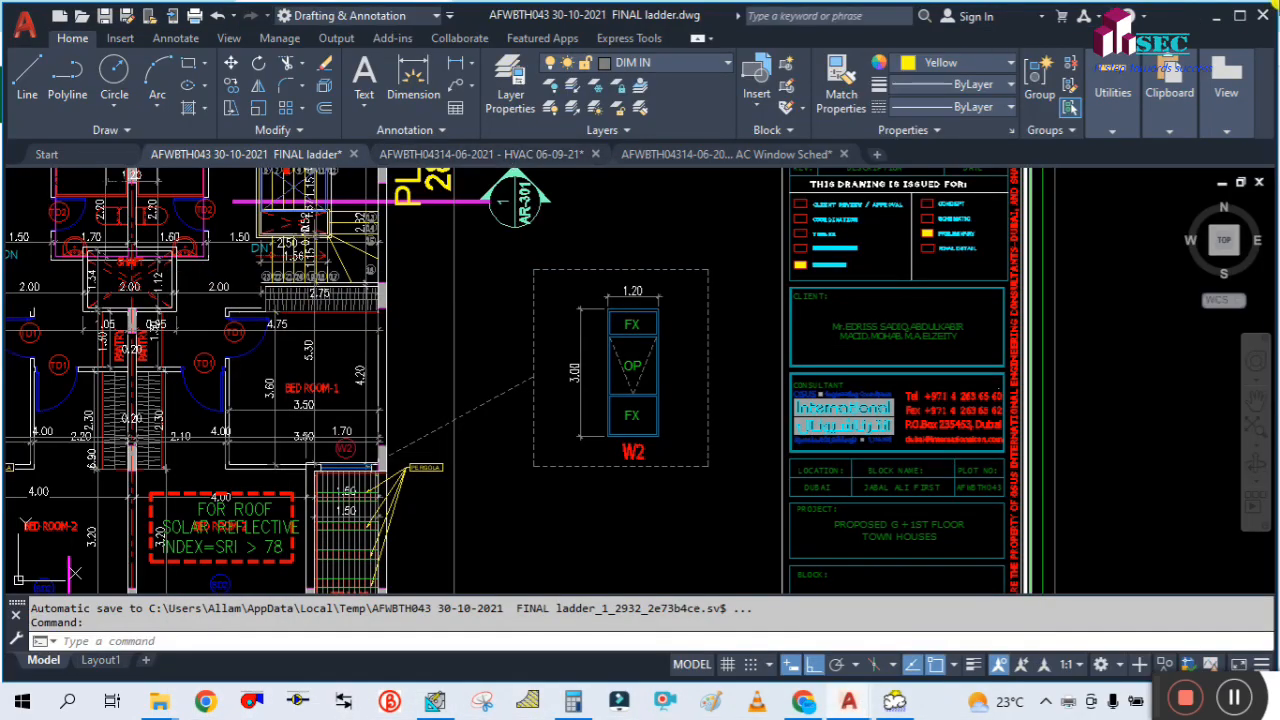
pyautogui.click(1218, 16)
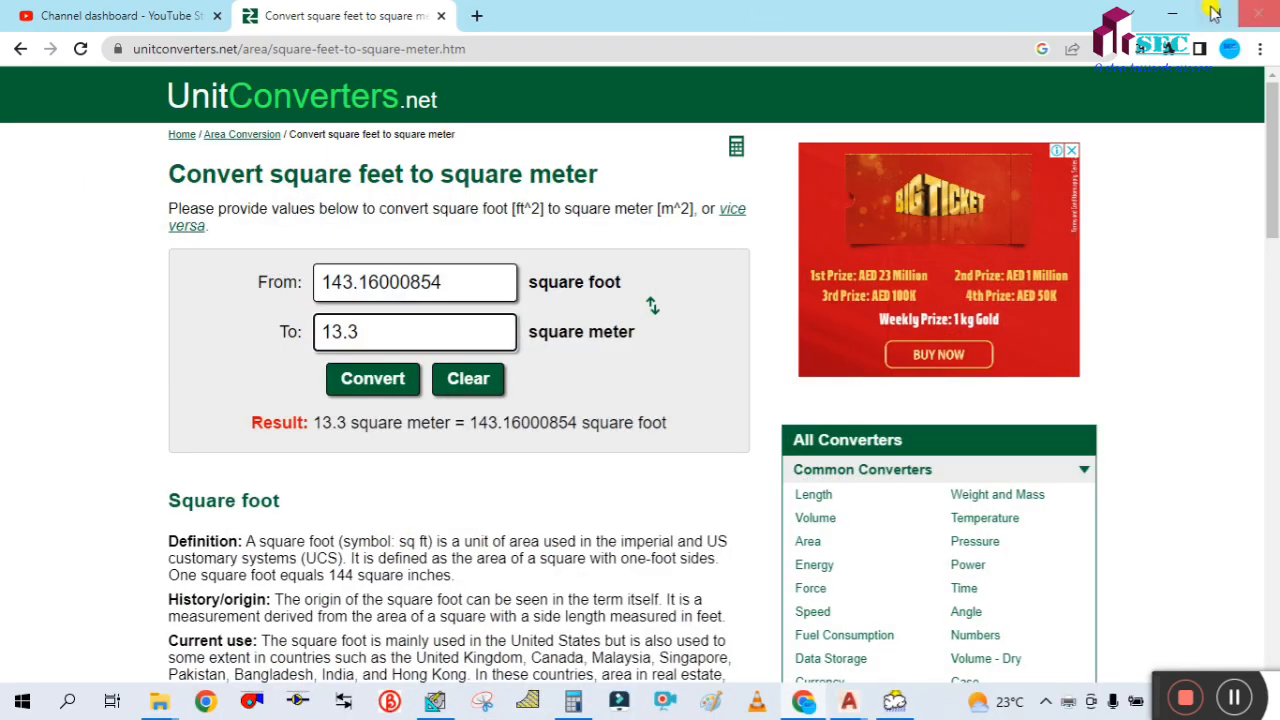
pyautogui.click(1172, 14)
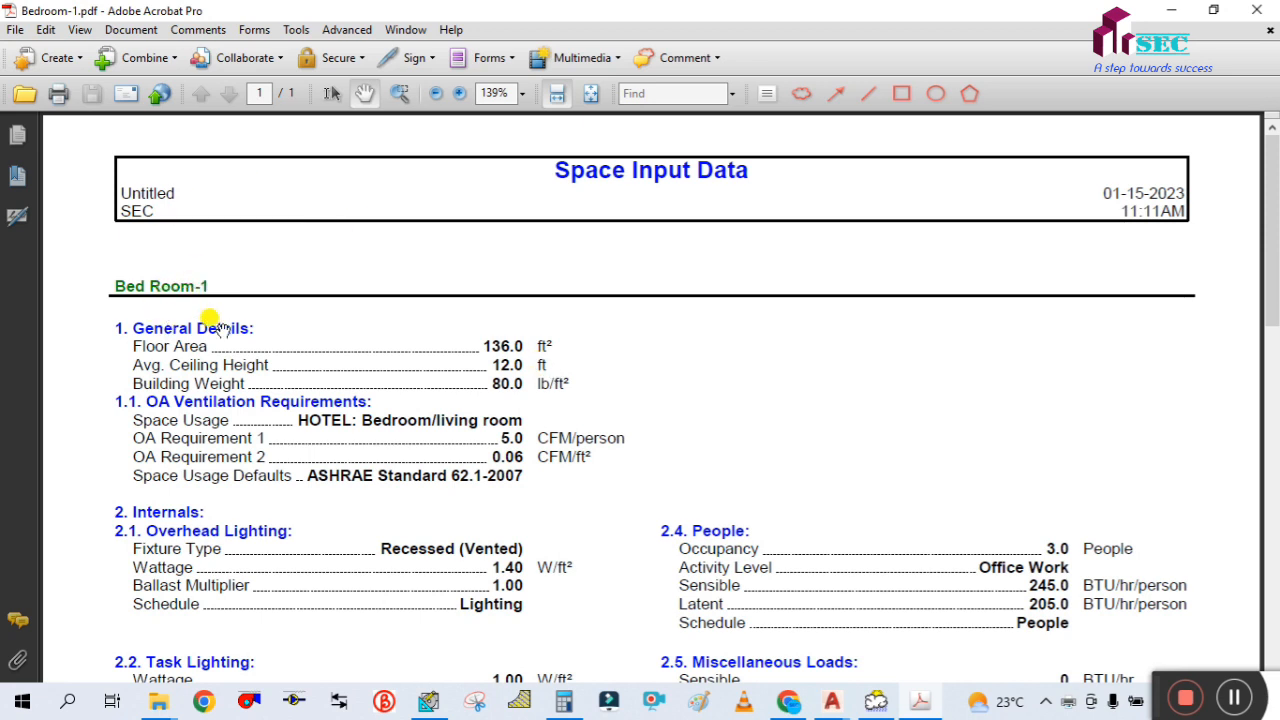
# Review Bed Room-1's general details, OA ventilation requirements and internal loads, from overhead lighting to electrical equipment, in the Space Input Data report
pyautogui.scroll(-1, 215, 320)
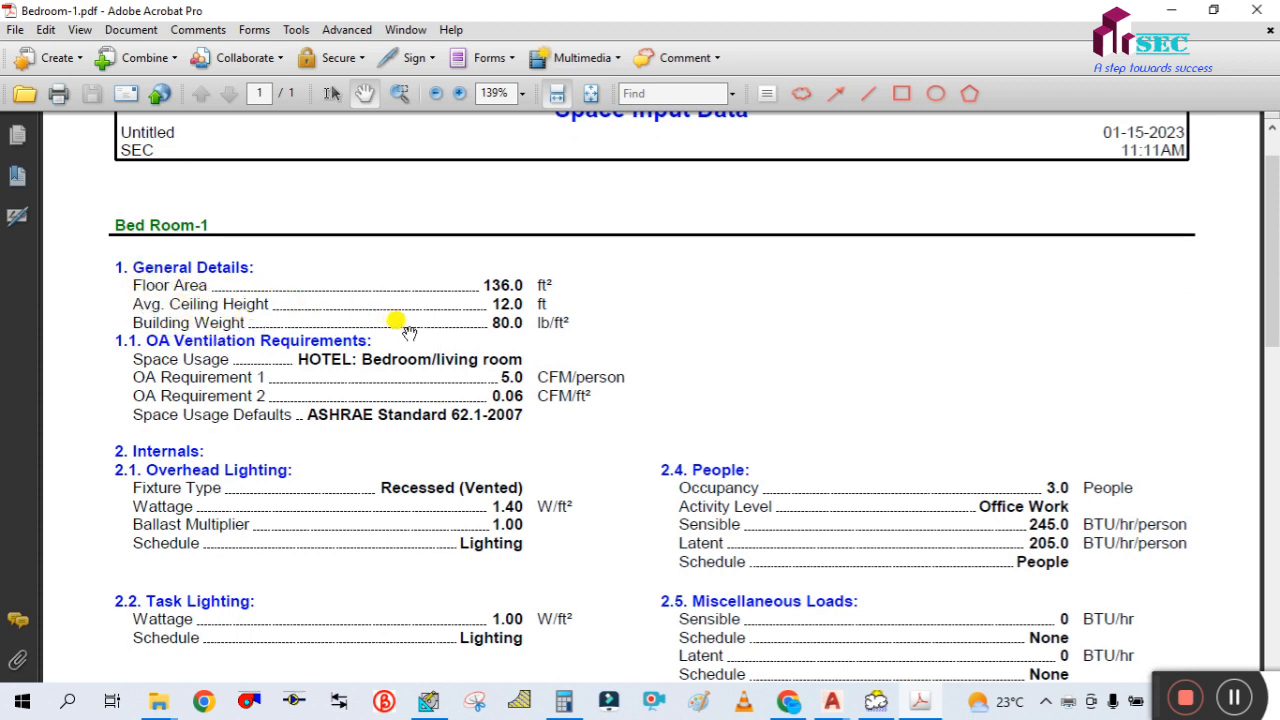
pyautogui.scroll(-1, 365, 472)
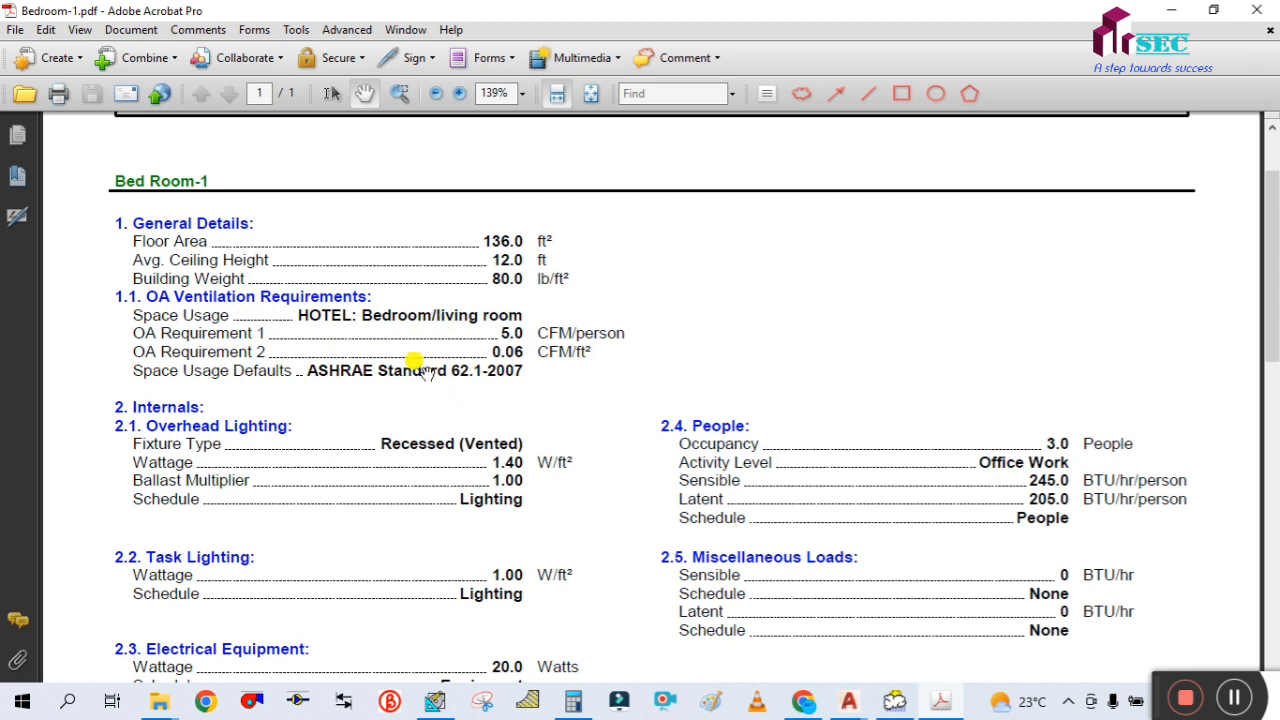
pyautogui.scroll(-1, 420, 365)
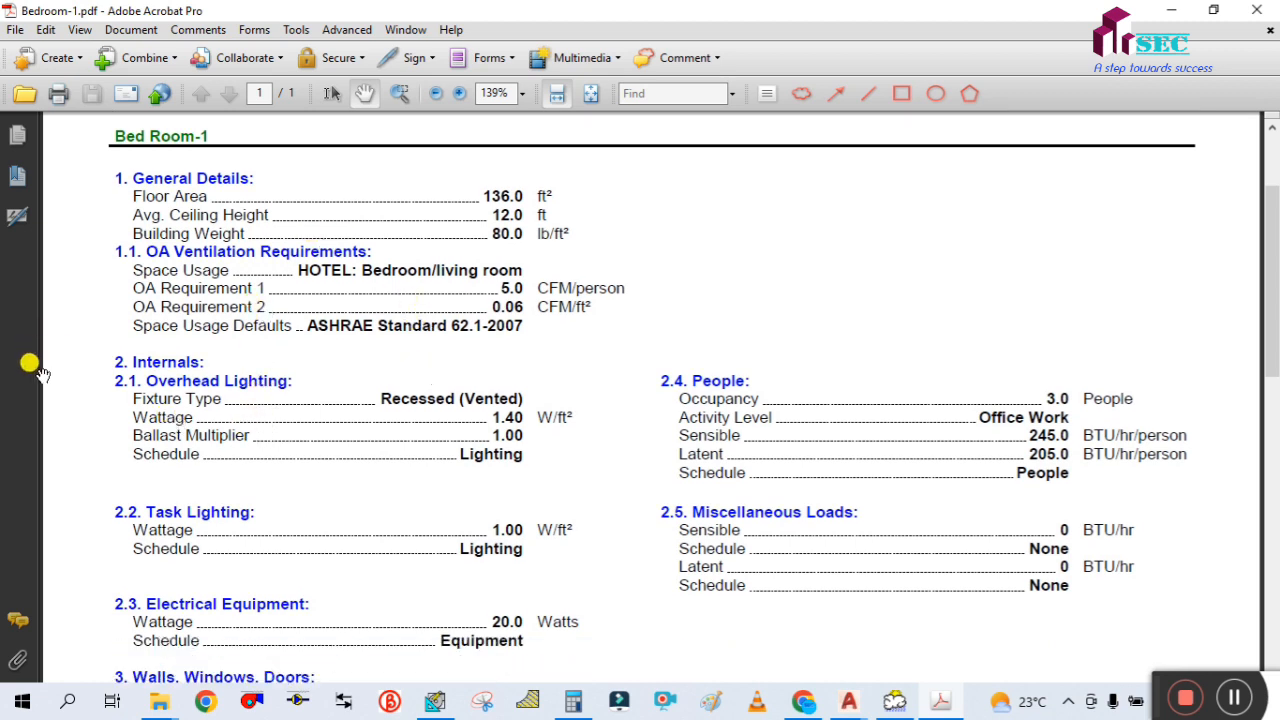
pyautogui.scroll(-2, 597, 491)
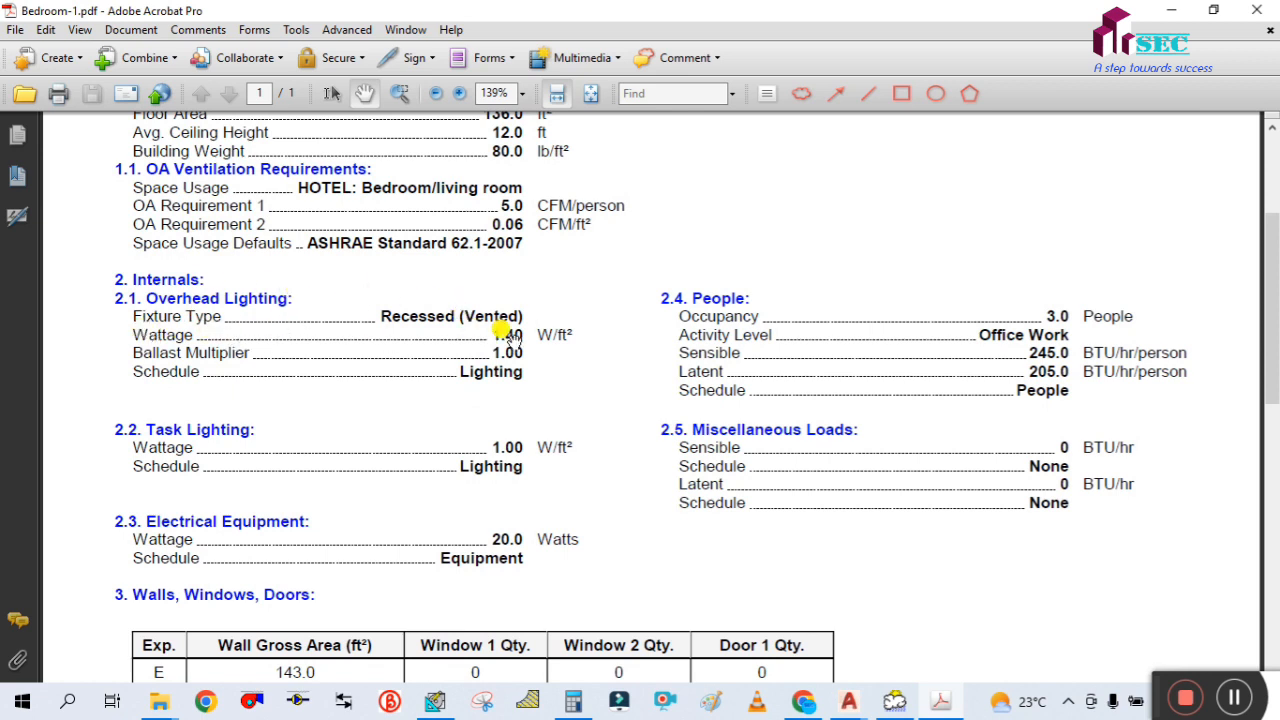
pyautogui.scroll(-2, 572, 392)
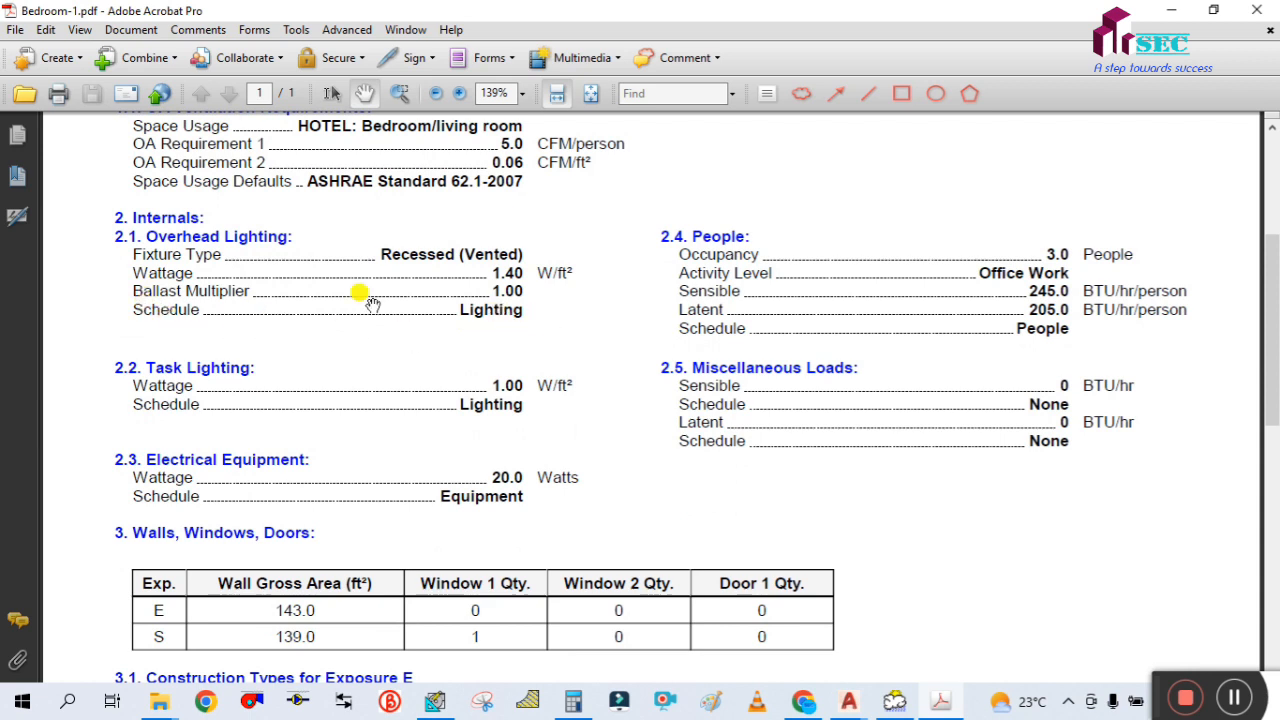
pyautogui.scroll(-1, 222, 311)
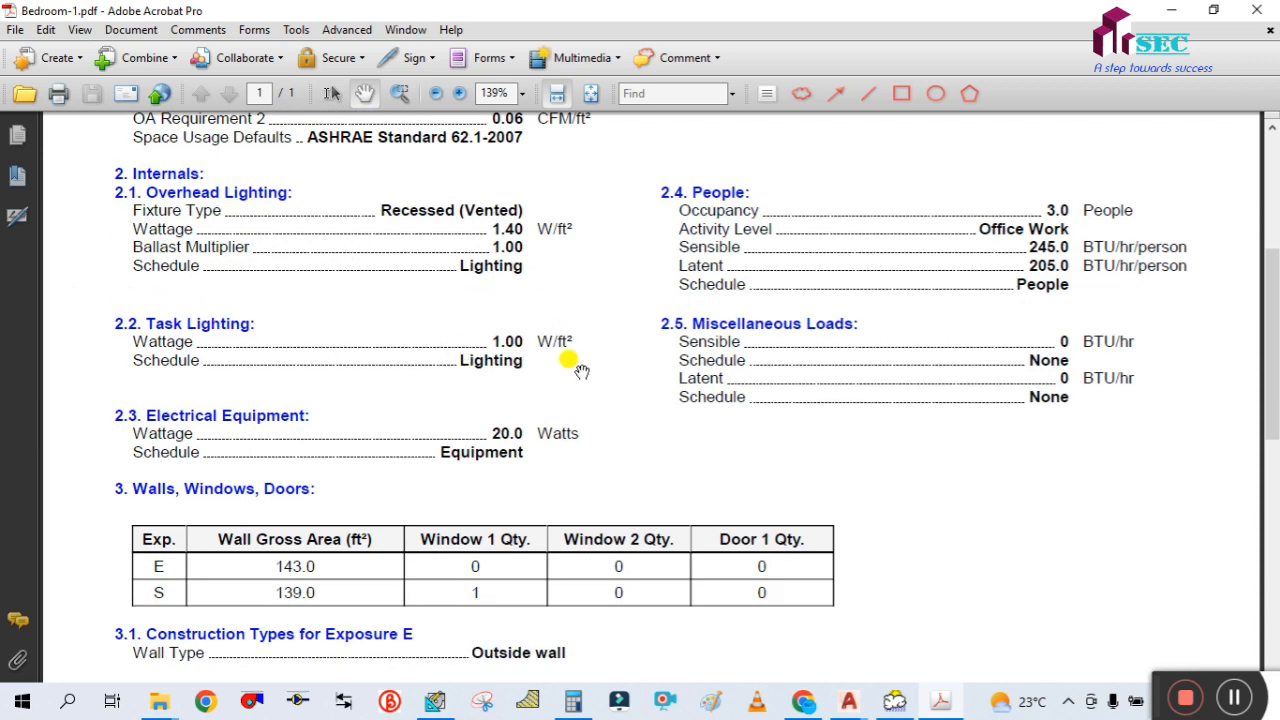
pyautogui.moveTo(574, 366); pyautogui.dragTo(569, 290)
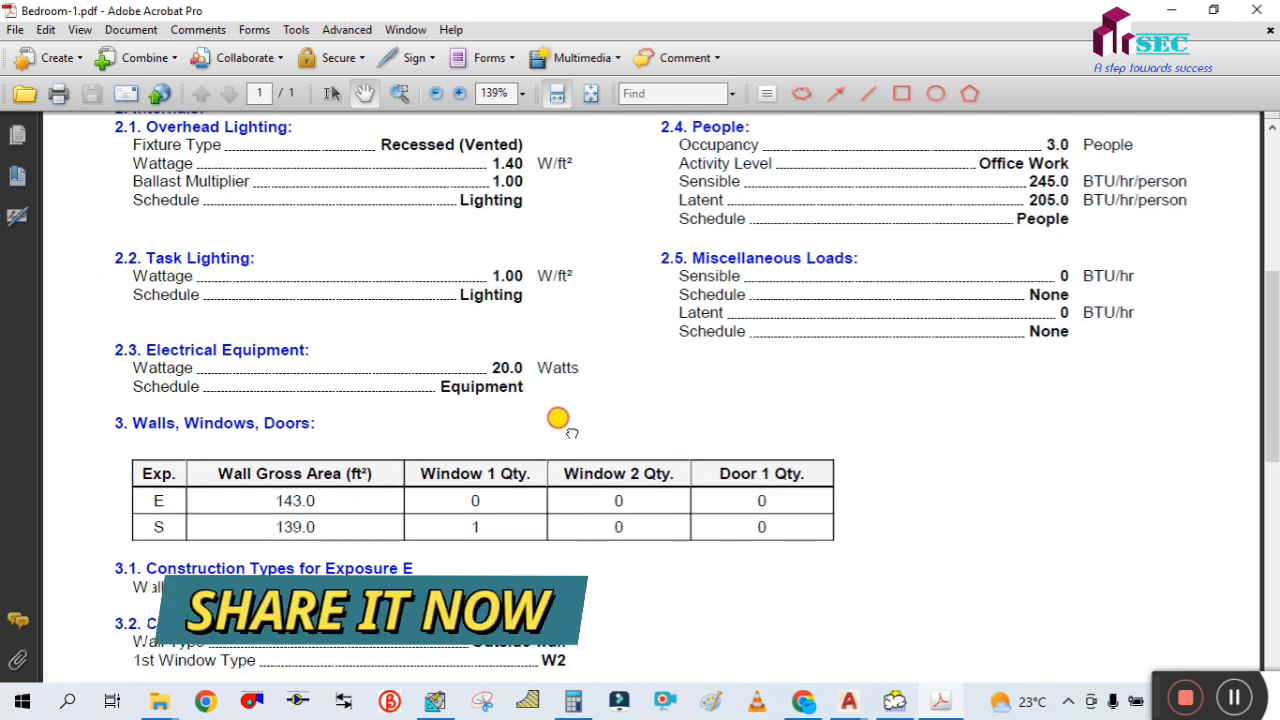
pyautogui.moveTo(560, 420); pyautogui.dragTo(543, 354)
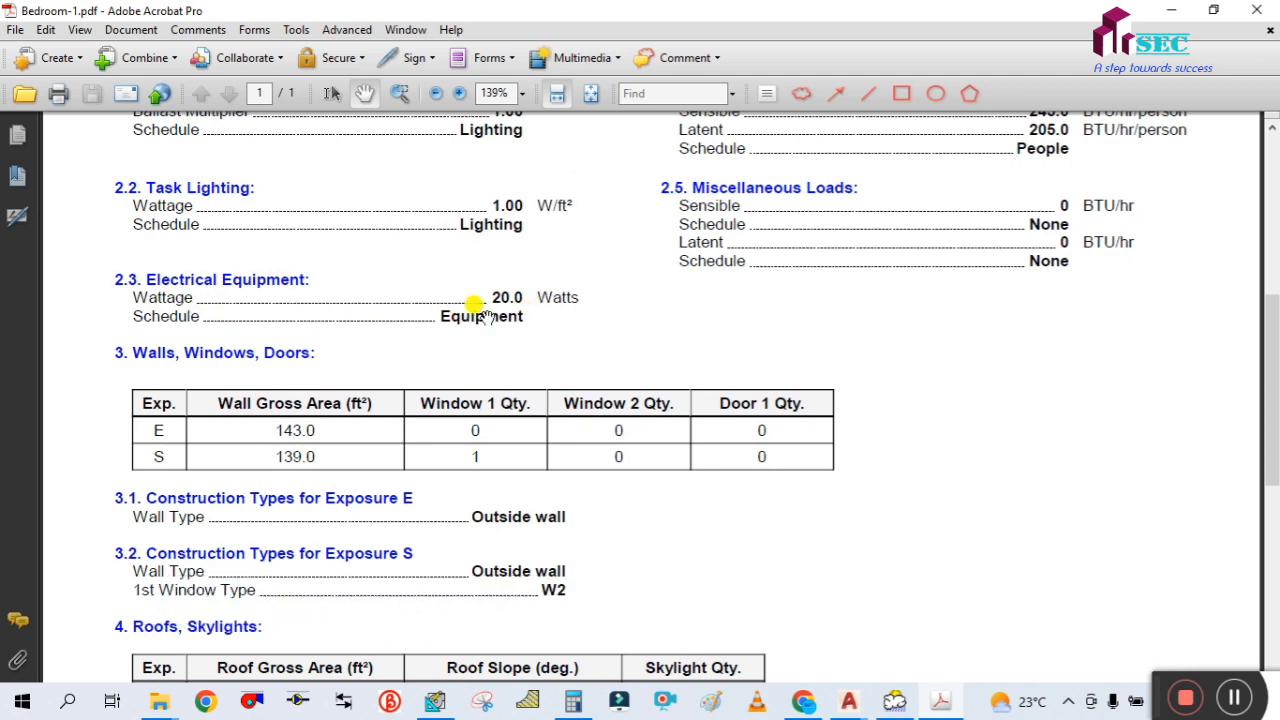
pyautogui.moveTo(551, 337); pyautogui.dragTo(560, 255)
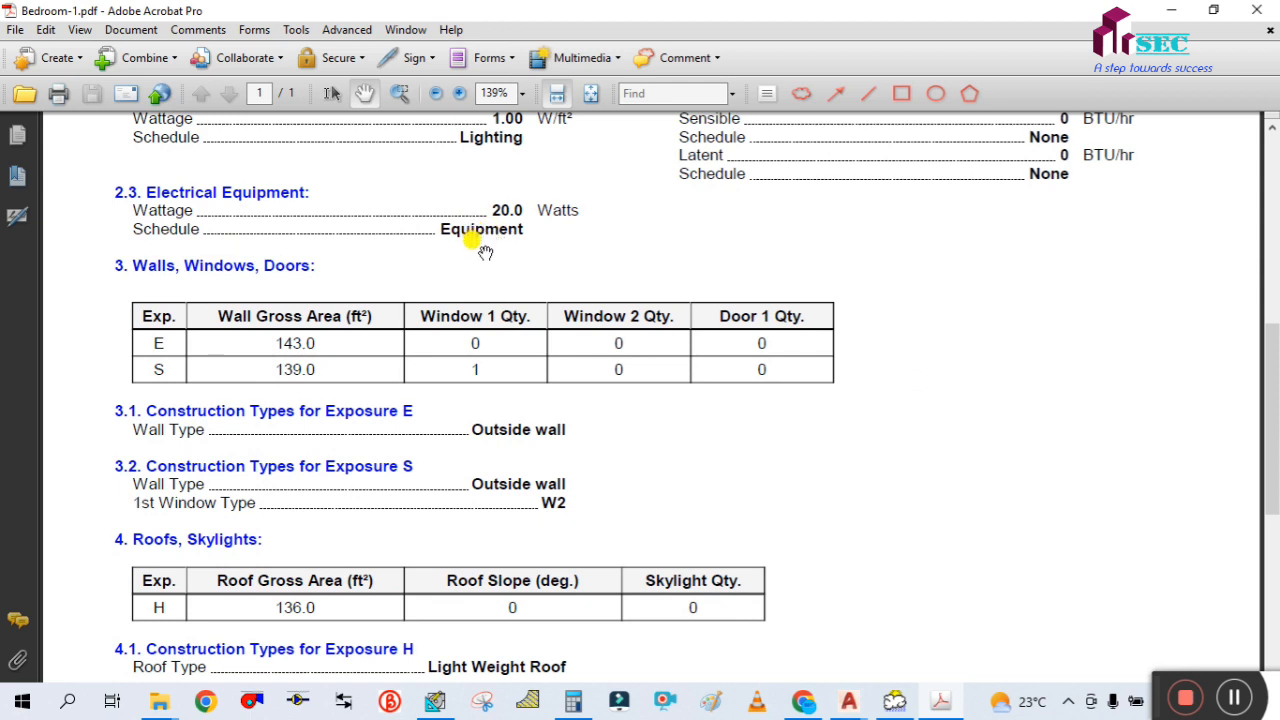
# Check the report's wall areas, window and door quantities, and the construction types for the east and south exposures
pyautogui.scroll(-1, 485, 255)
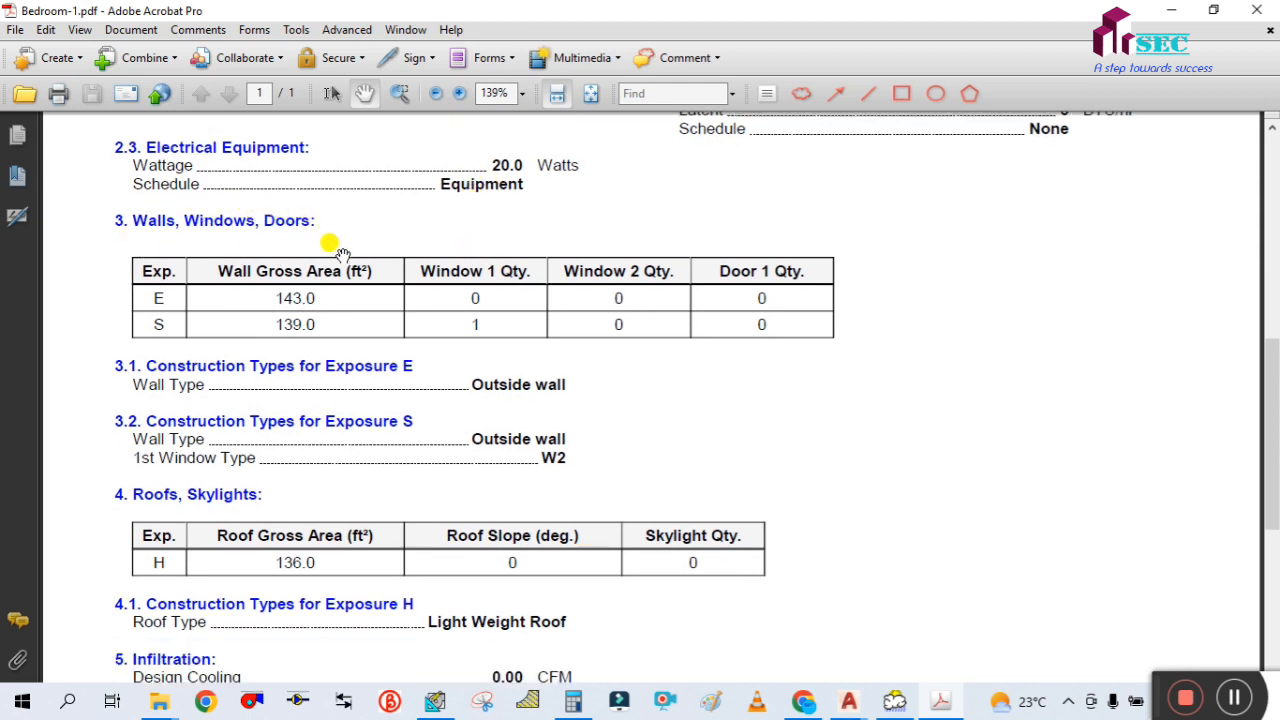
pyautogui.moveTo(287, 317); pyautogui.dragTo(285, 331)
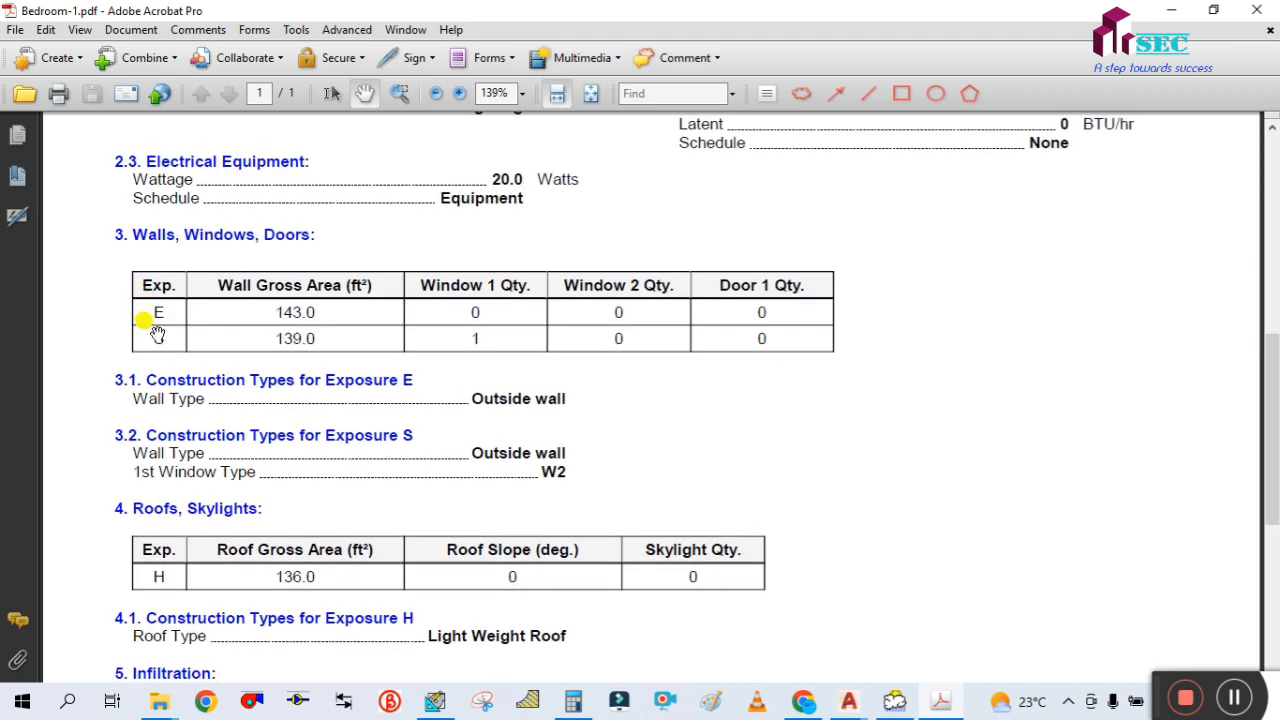
pyautogui.moveTo(156, 344); pyautogui.dragTo(158, 323)
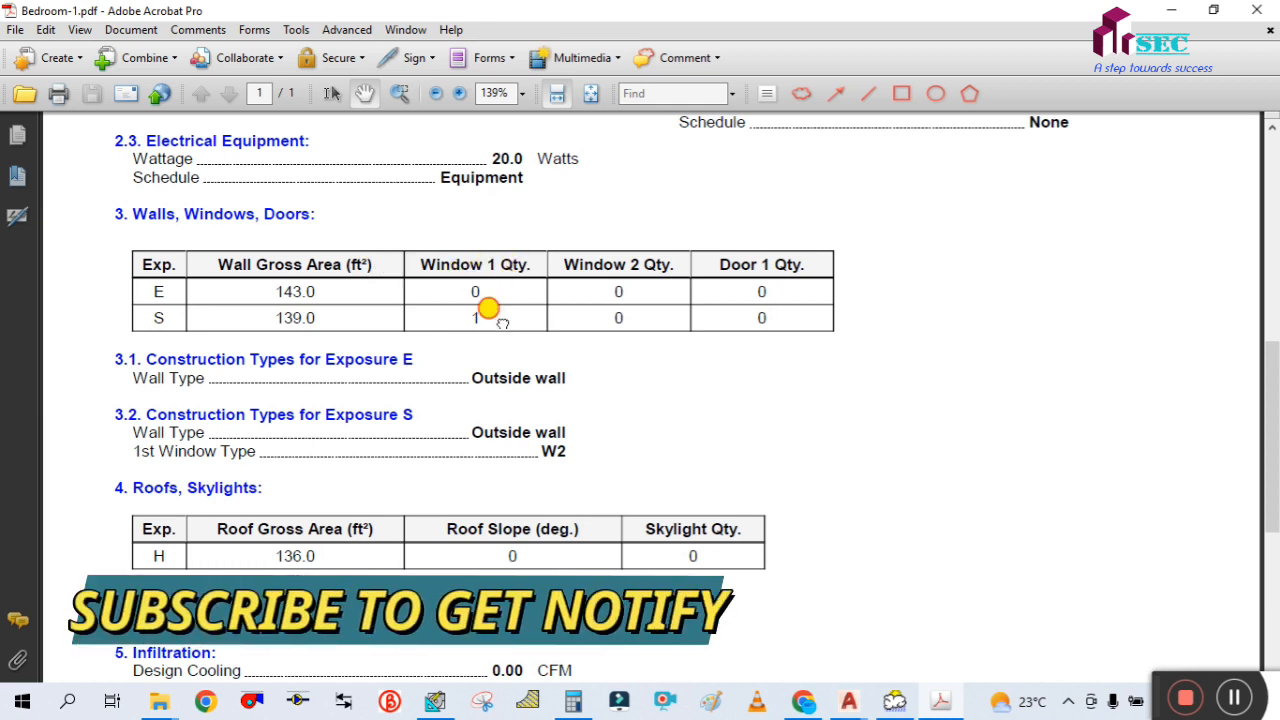
pyautogui.moveTo(491, 314); pyautogui.dragTo(487, 288)
pyautogui.moveTo(484, 405); pyautogui.dragTo(481, 341)
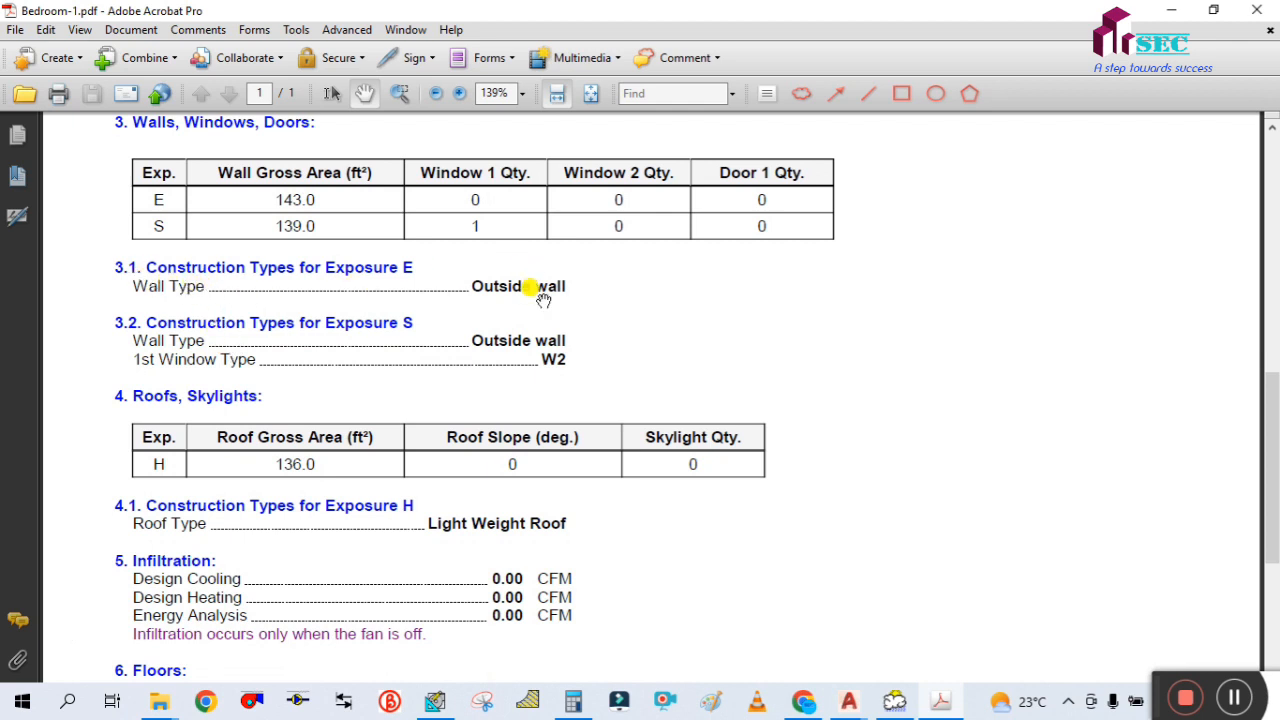
pyautogui.moveTo(541, 302); pyautogui.dragTo(426, 243)
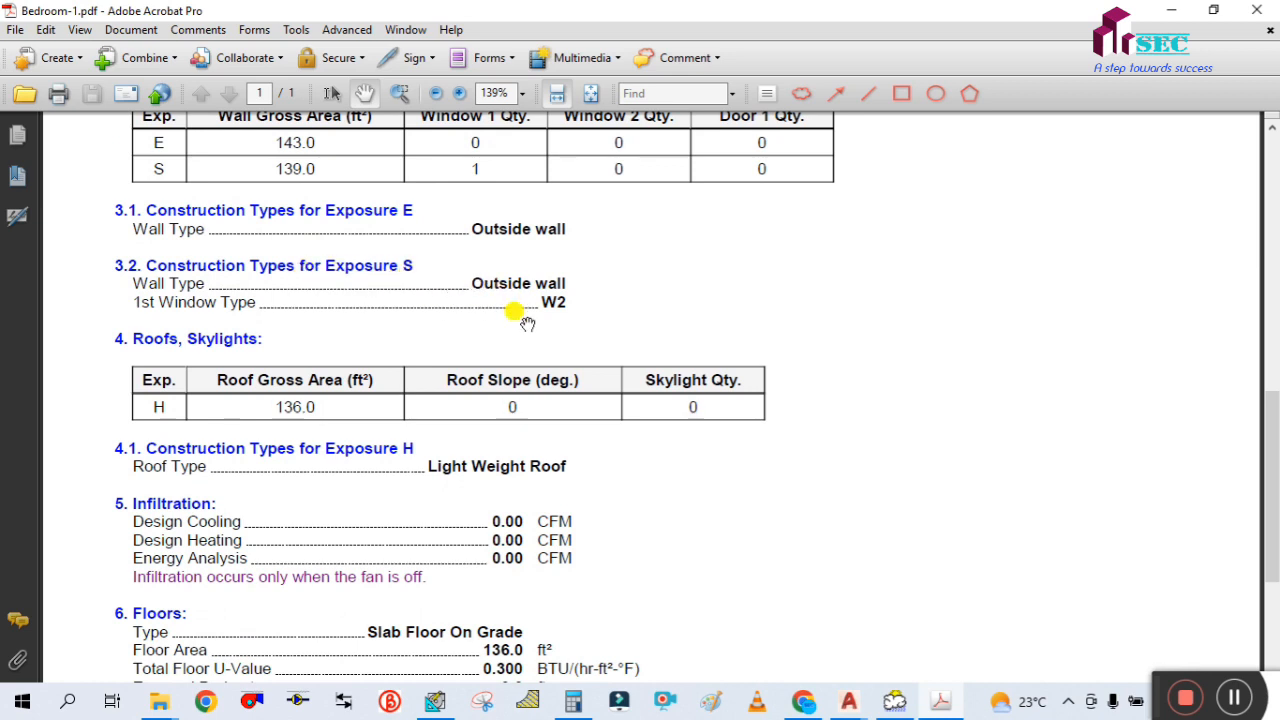
pyautogui.moveTo(527, 323); pyautogui.dragTo(522, 299)
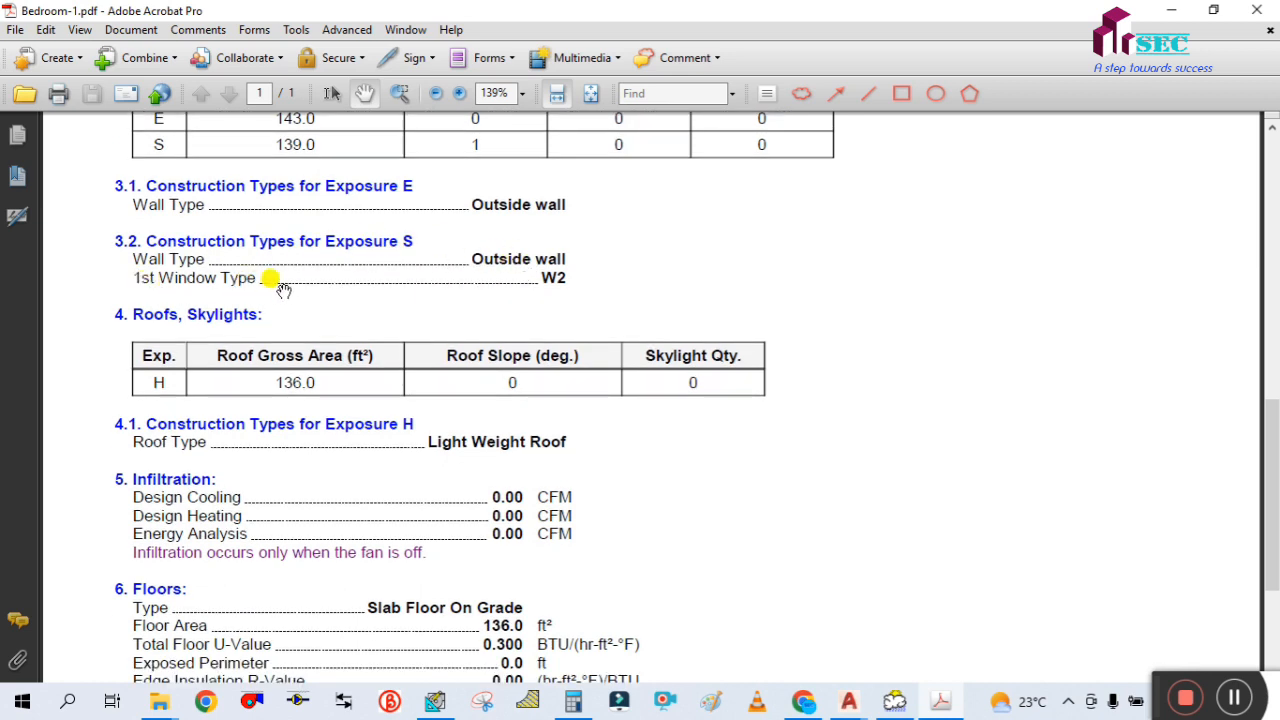
pyautogui.moveTo(541, 283); pyautogui.dragTo(587, 243)
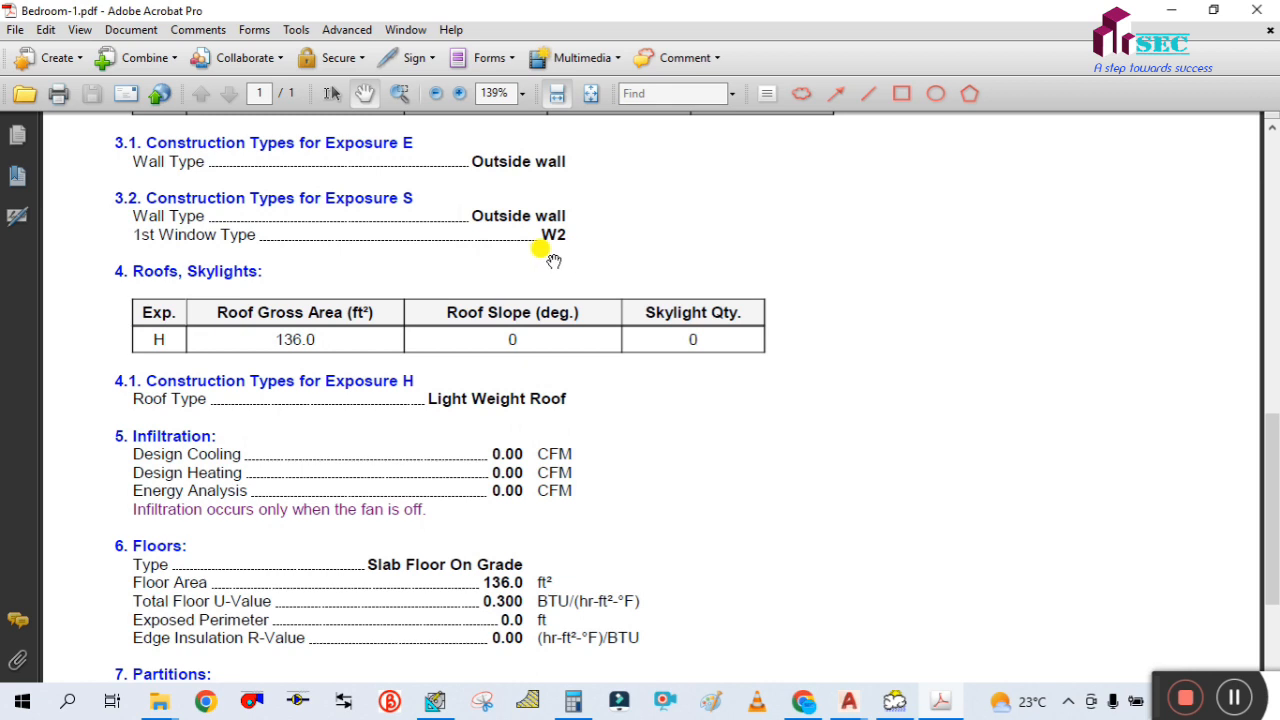
# Examine the roof and skylight data, roof construction type, infiltration, floor and partition sections at the end of the report
pyautogui.scroll(-1, 550, 258)
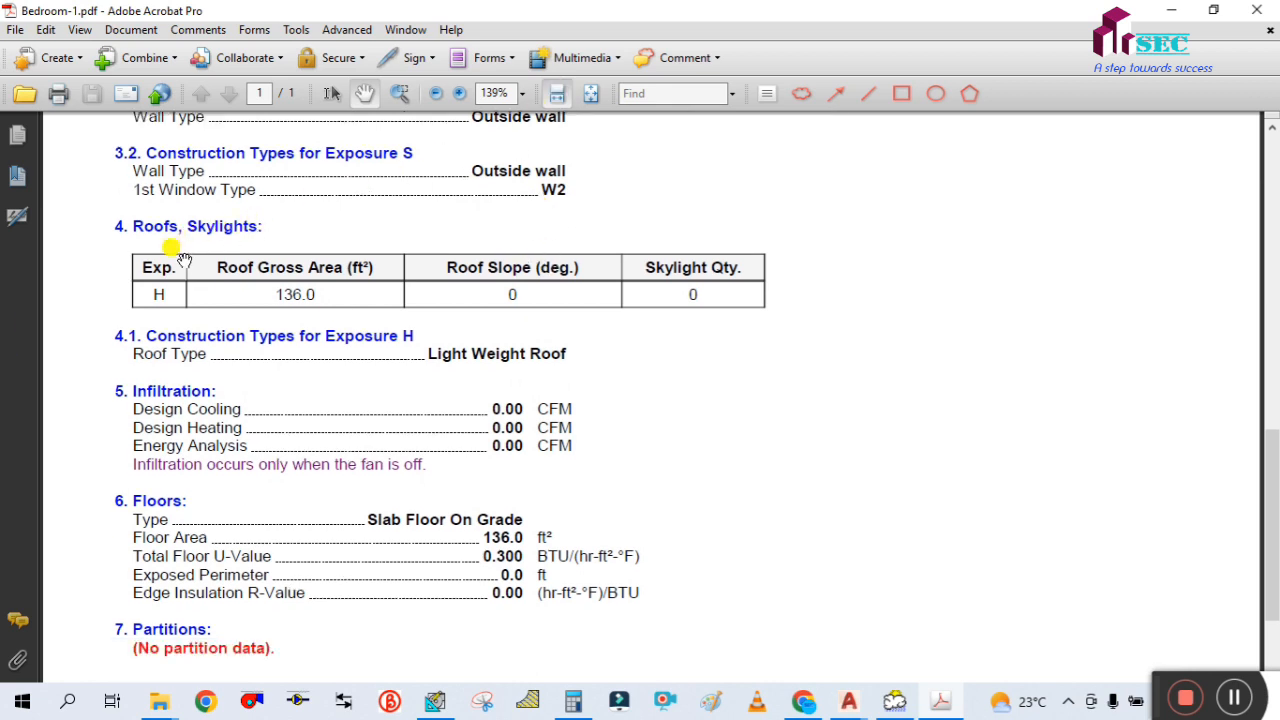
pyautogui.scroll(-1, 162, 250)
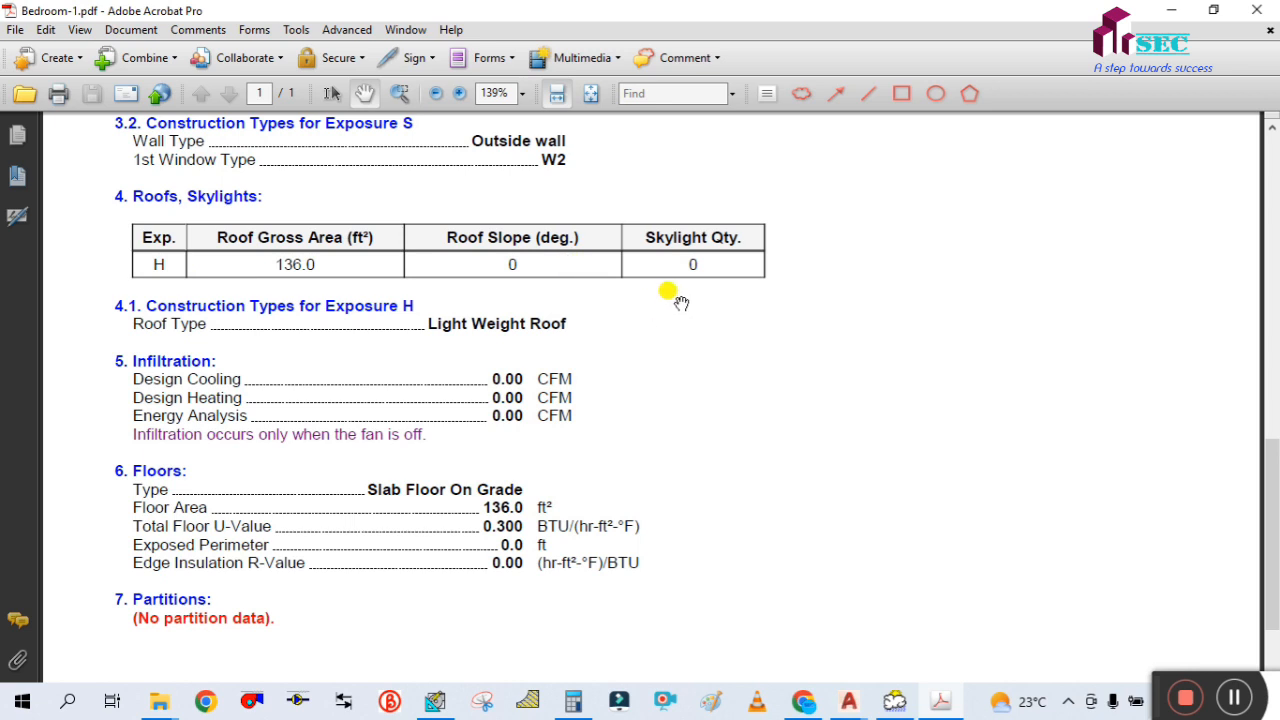
pyautogui.moveTo(298, 342); pyautogui.dragTo(286, 292)
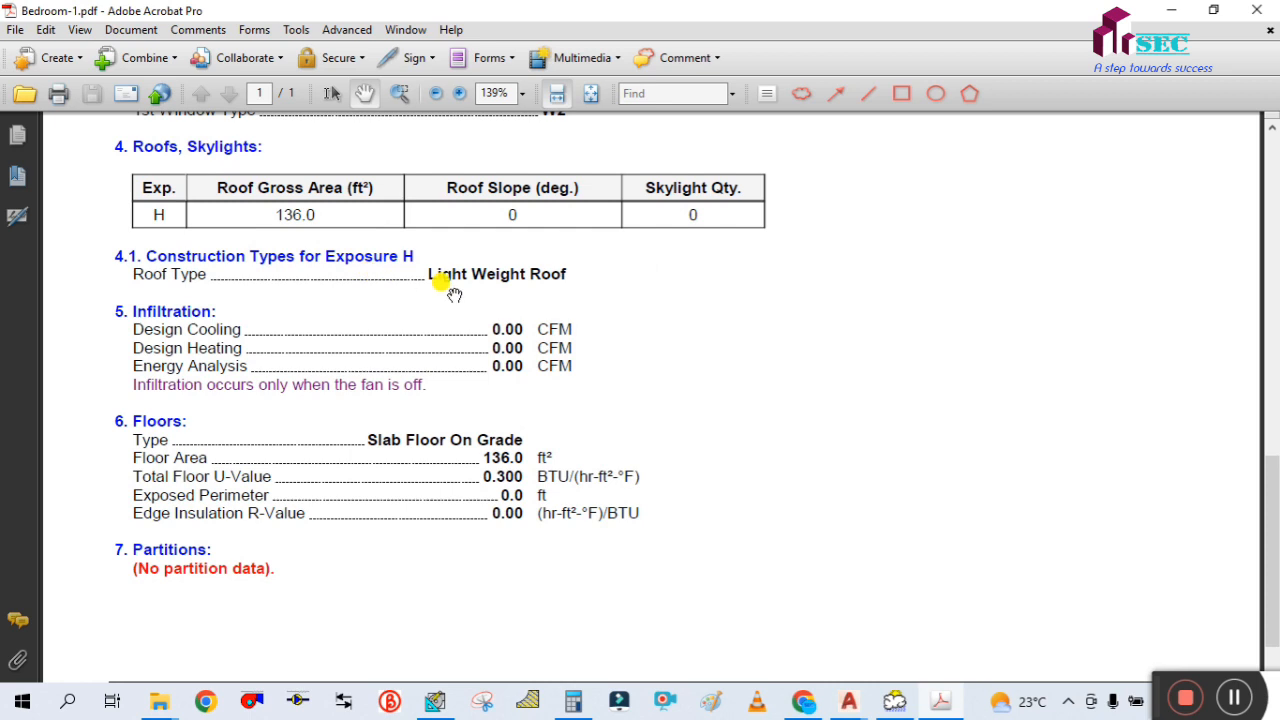
pyautogui.moveTo(192, 346); pyautogui.dragTo(193, 312)
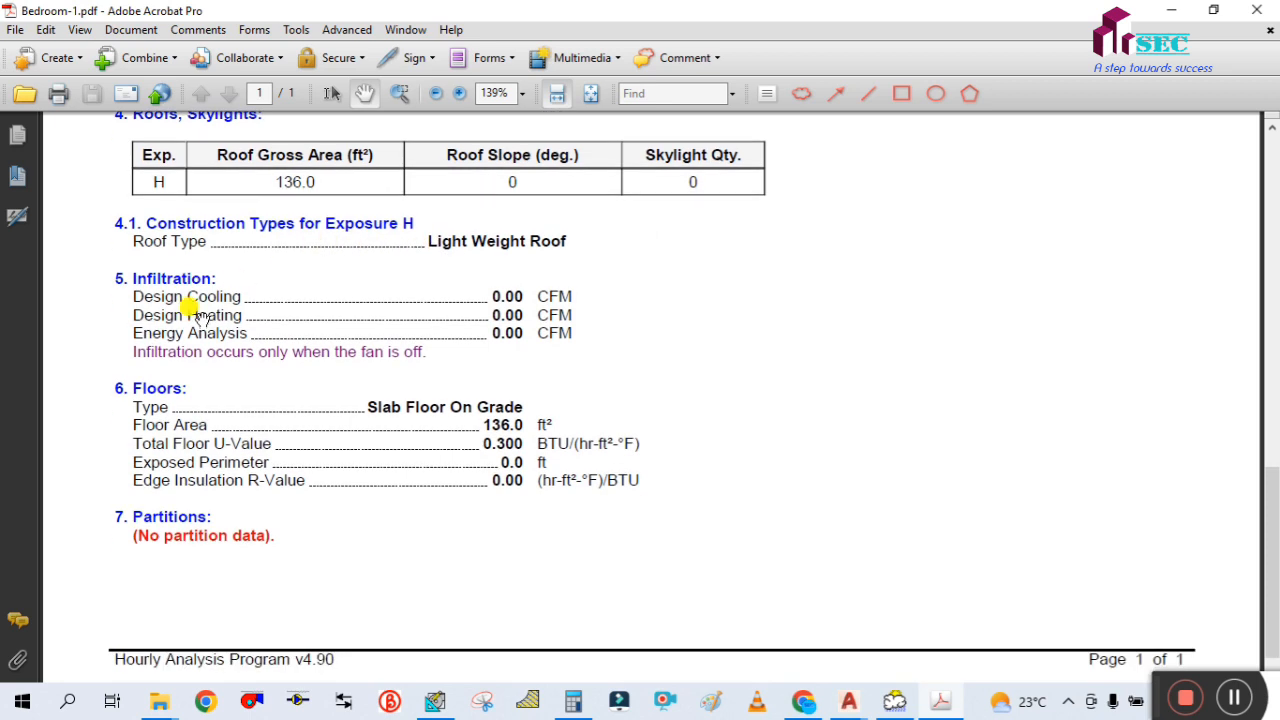